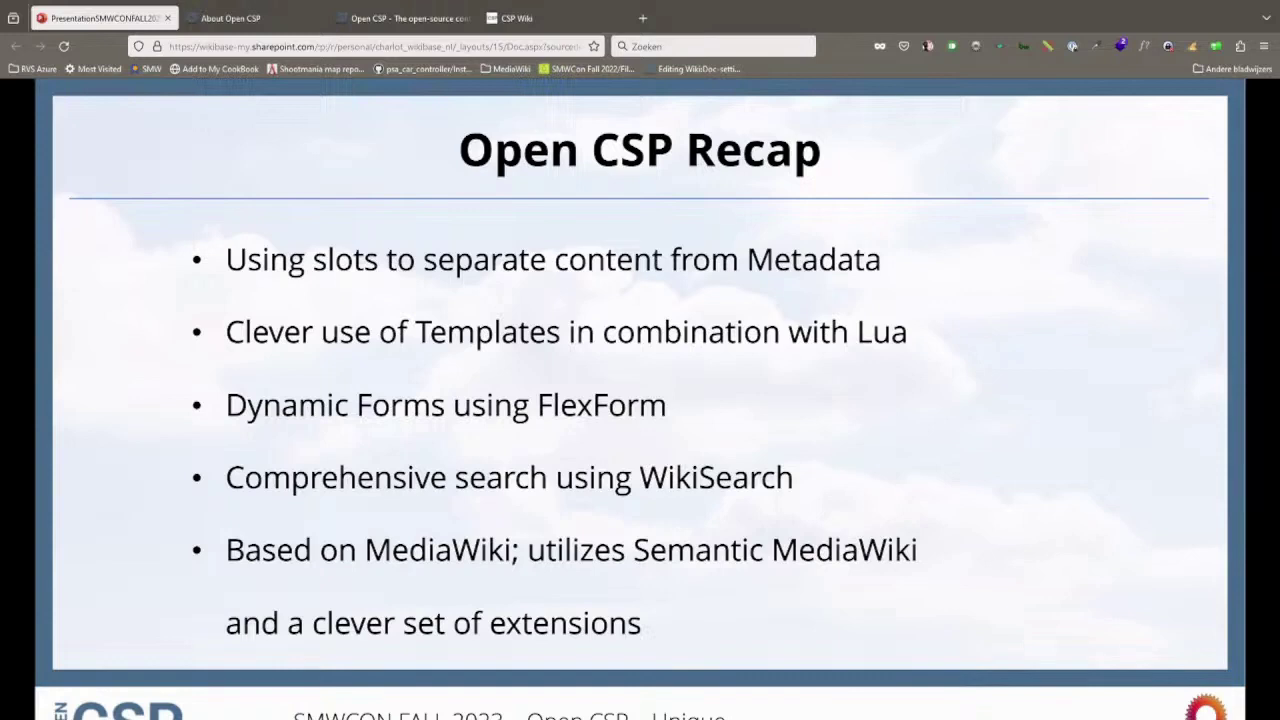
Step: Advance the slideshow to the Open CSP 2.0 slide listing five new features
key(Right)
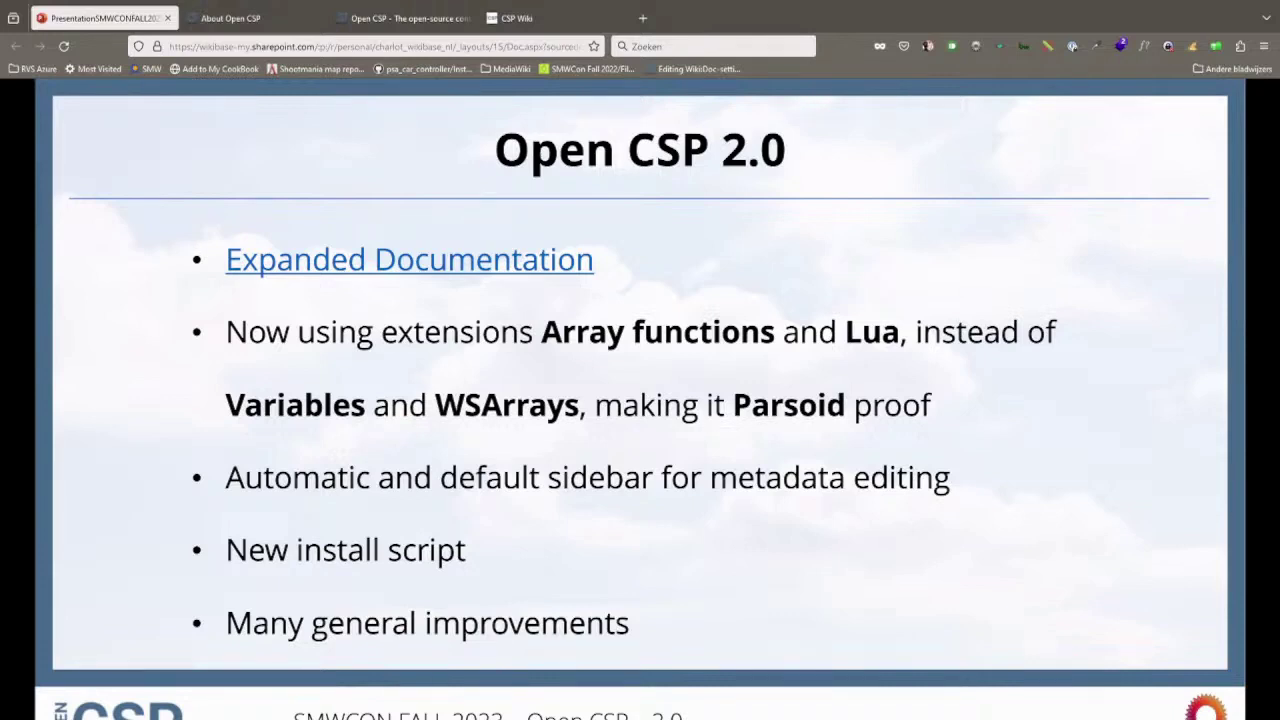
Step: Advance to the next Open CSP 2.0 slide on Principles of a KB and Open CSP
key(Right)
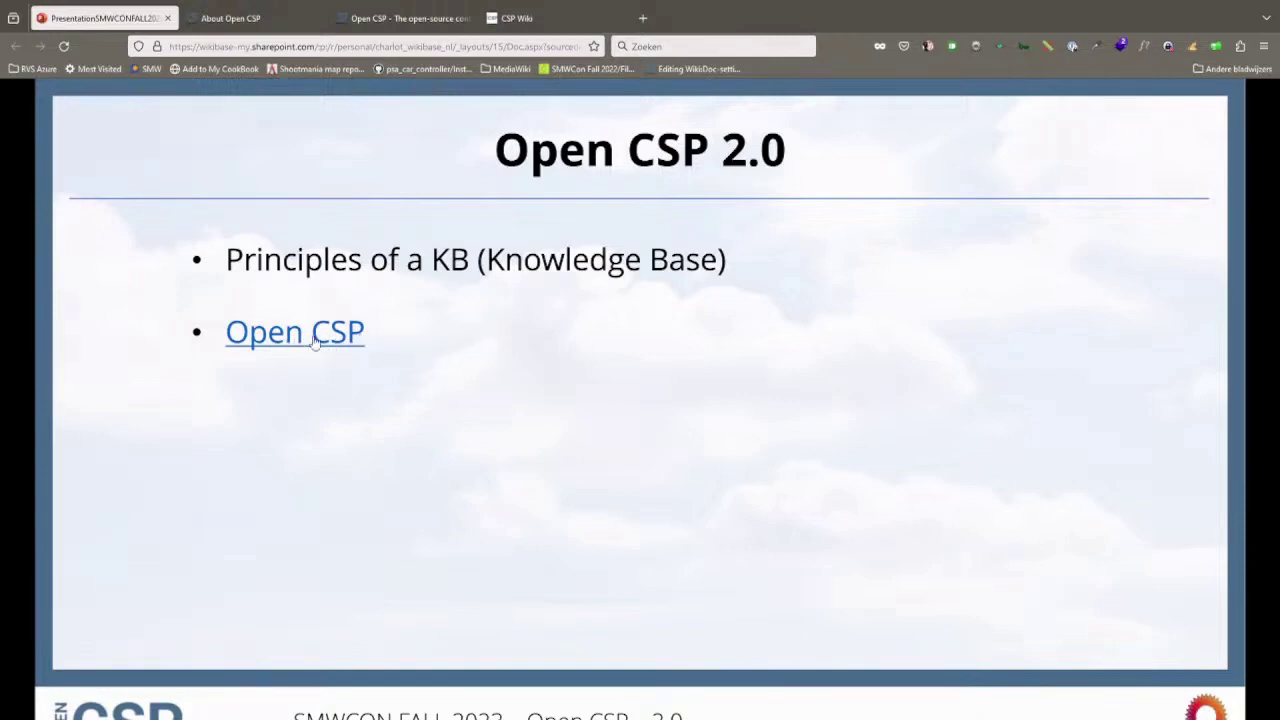
Step: Switch to the About Open CSP tab and scroll through the page
click(255, 19)
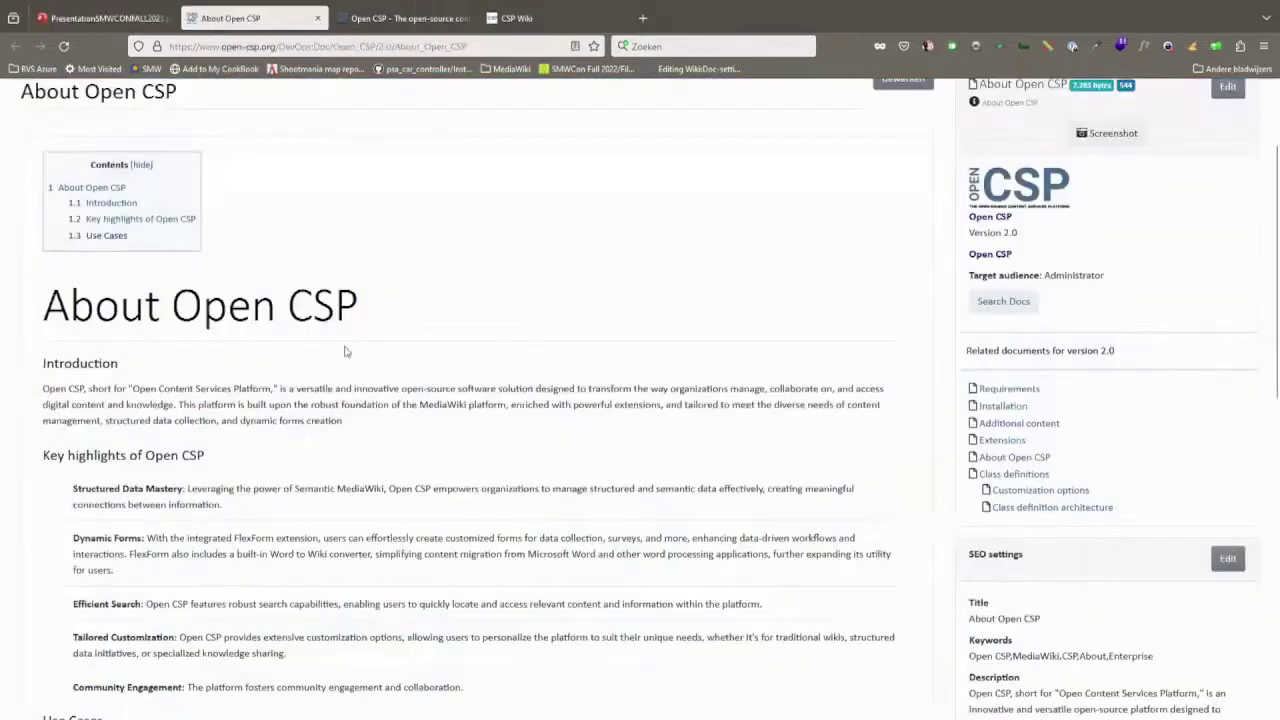
scroll(500, 372, down, 3)
scroll(500, 372, up, 3)
scroll(159, 131, up, 2)
Step: Go Home, open Documentation > Open CSP, then bring the Open CSP 2.0 Main Page forward
click(42, 160)
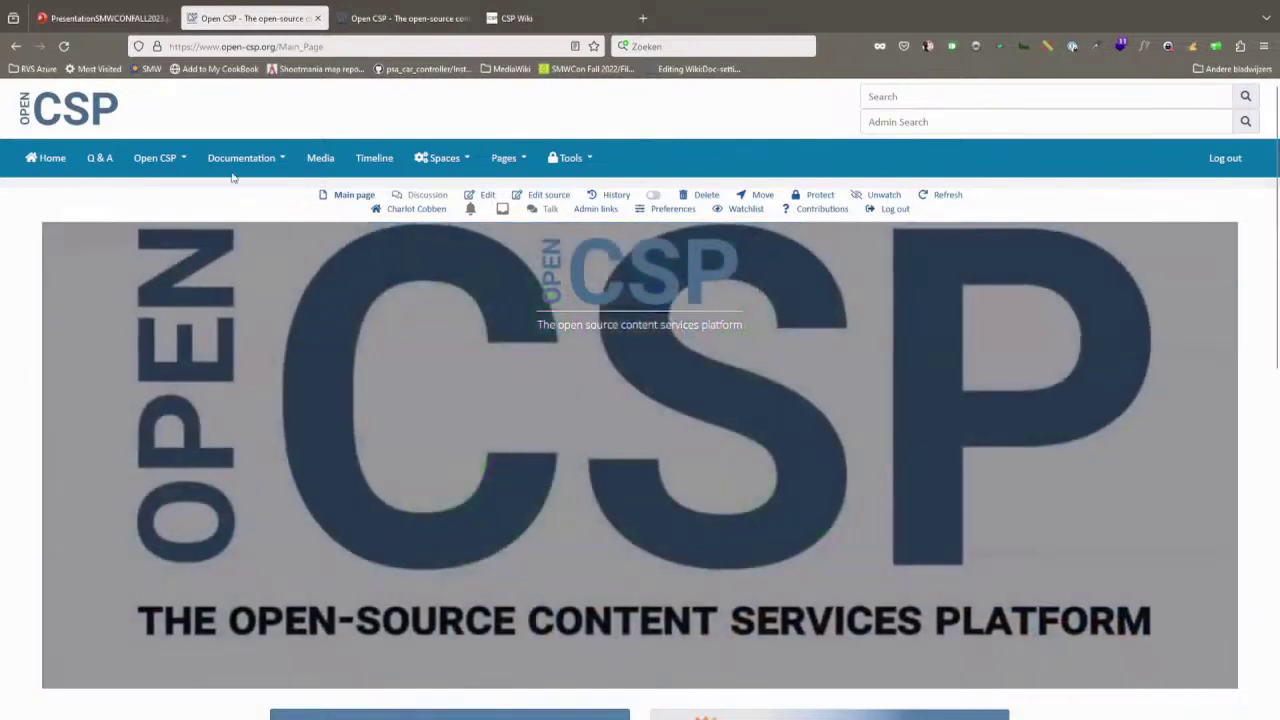
click(246, 160)
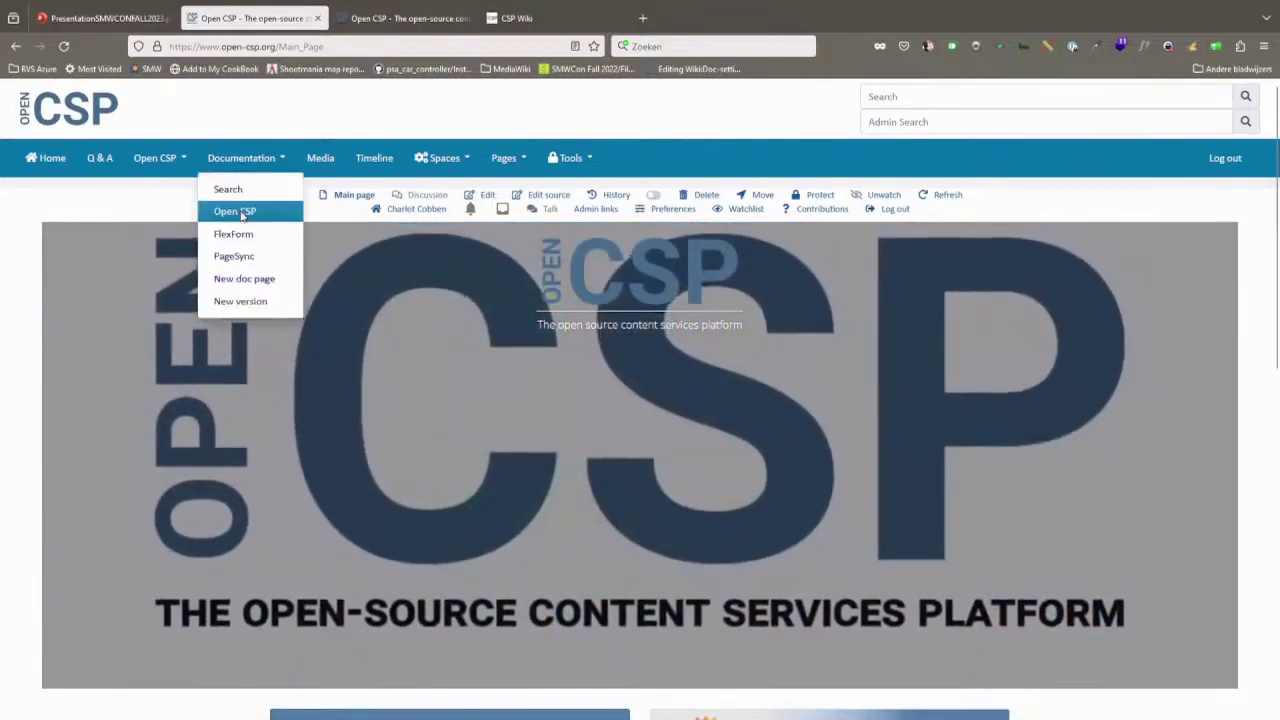
click(240, 213)
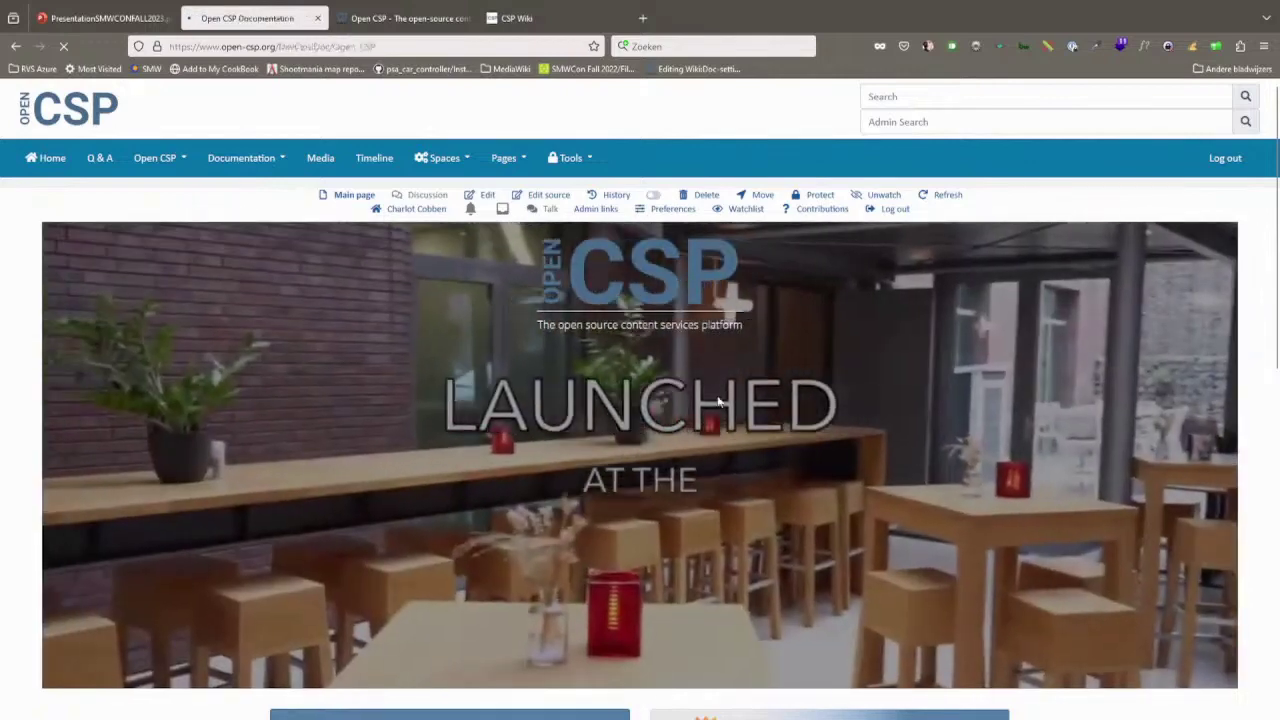
scroll(1099, 459, down, 3)
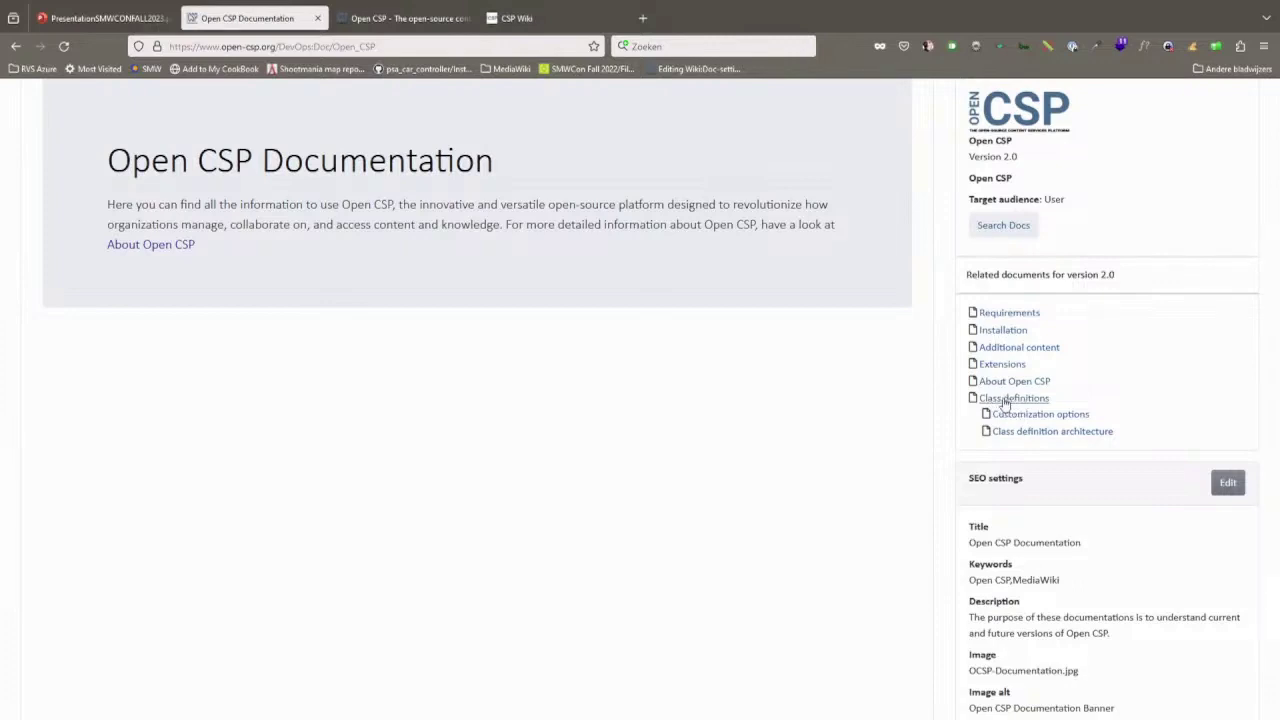
scroll(734, 366, up, 4)
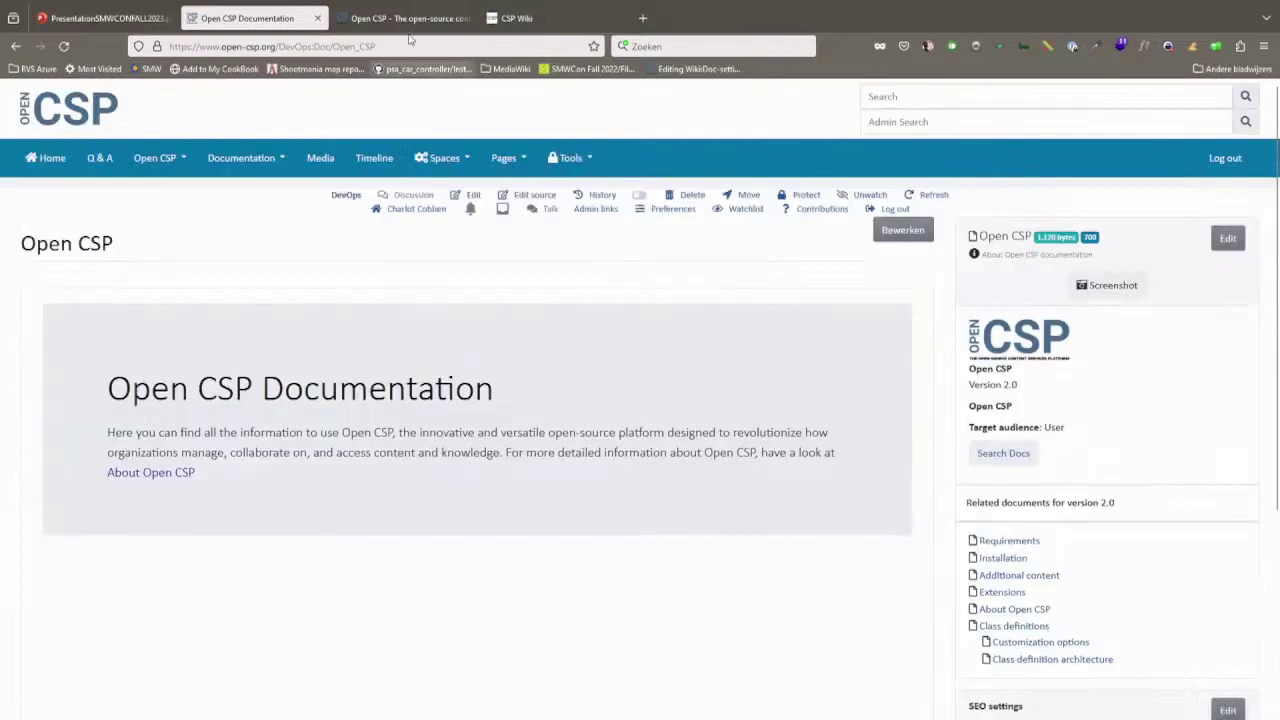
click(410, 20)
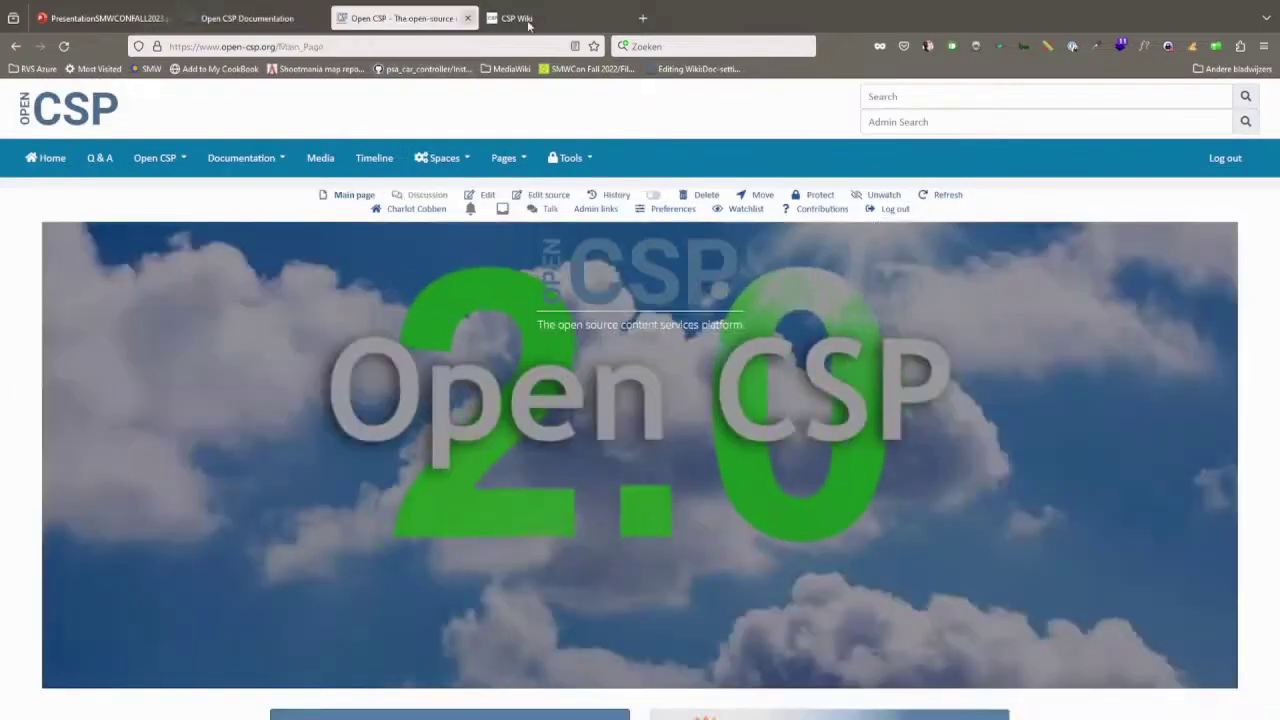
Step: Bring forward the CSP Wiki tab showing its default 'MediaWiki has been installed' Main Page
click(516, 18)
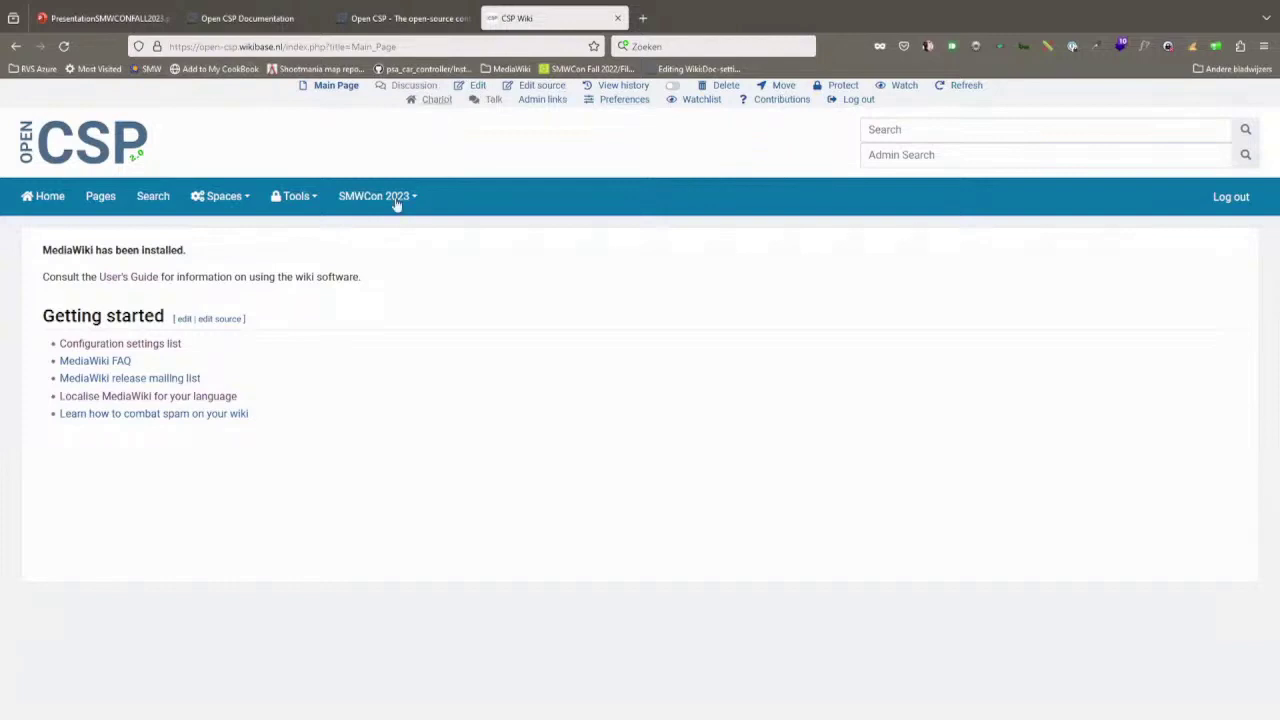
click(292, 200)
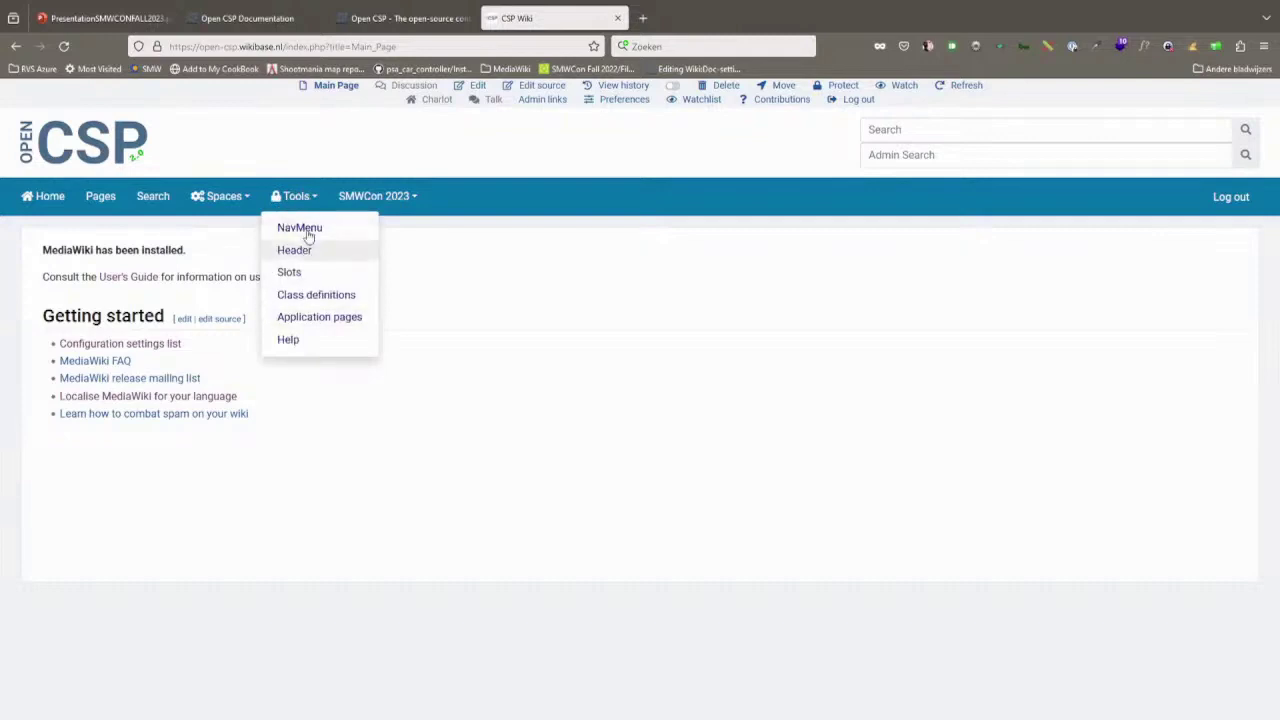
Step: Open Tools > Class definitions to list the Class definition, Page and Person classes
click(40, 198)
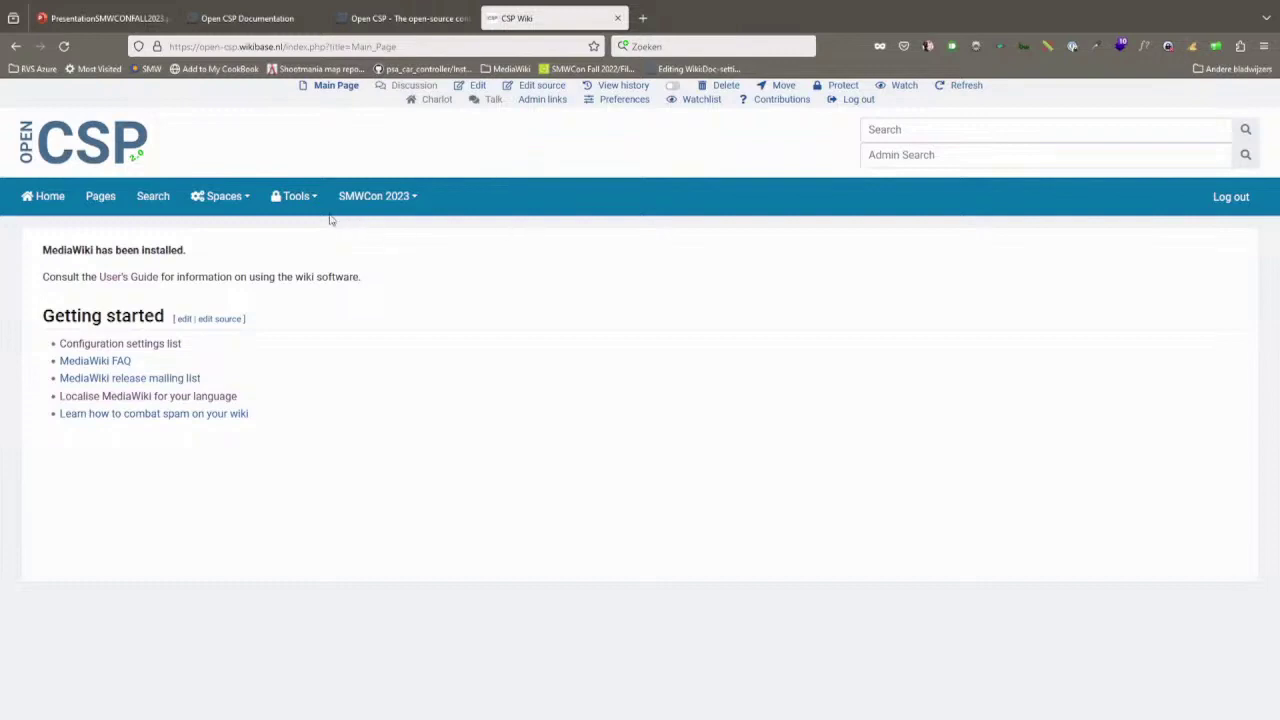
click(308, 203)
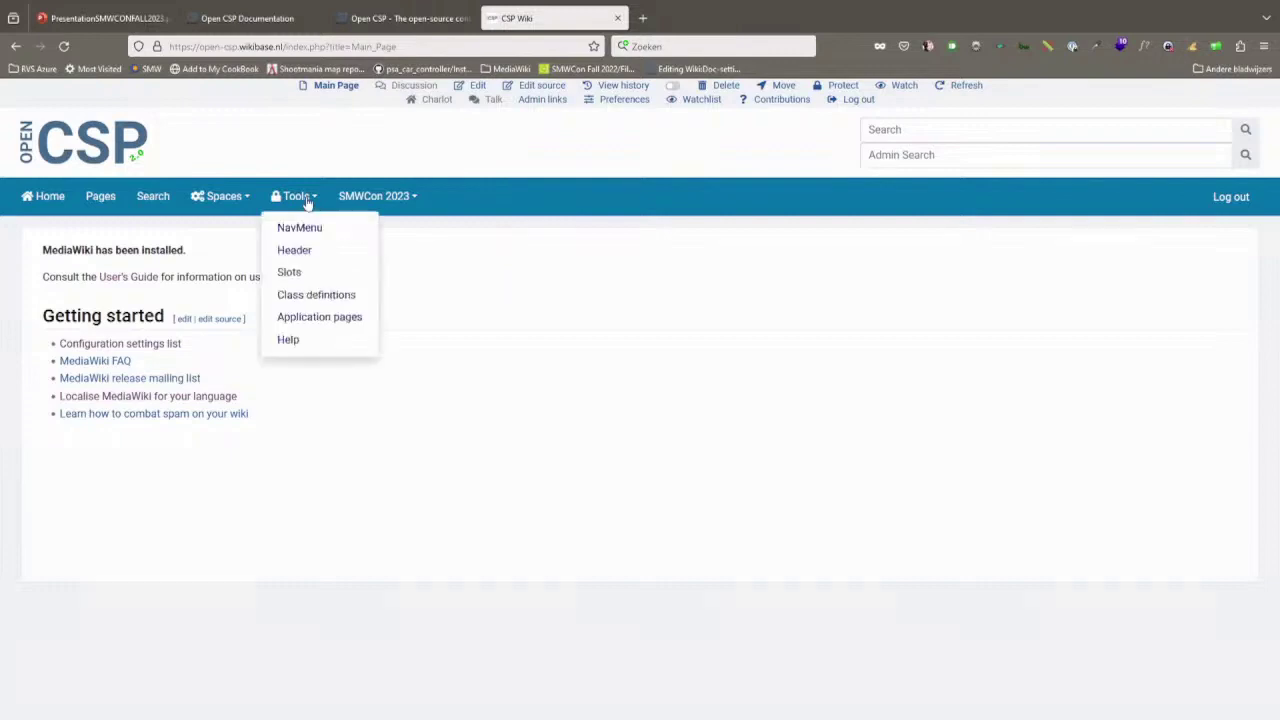
click(311, 296)
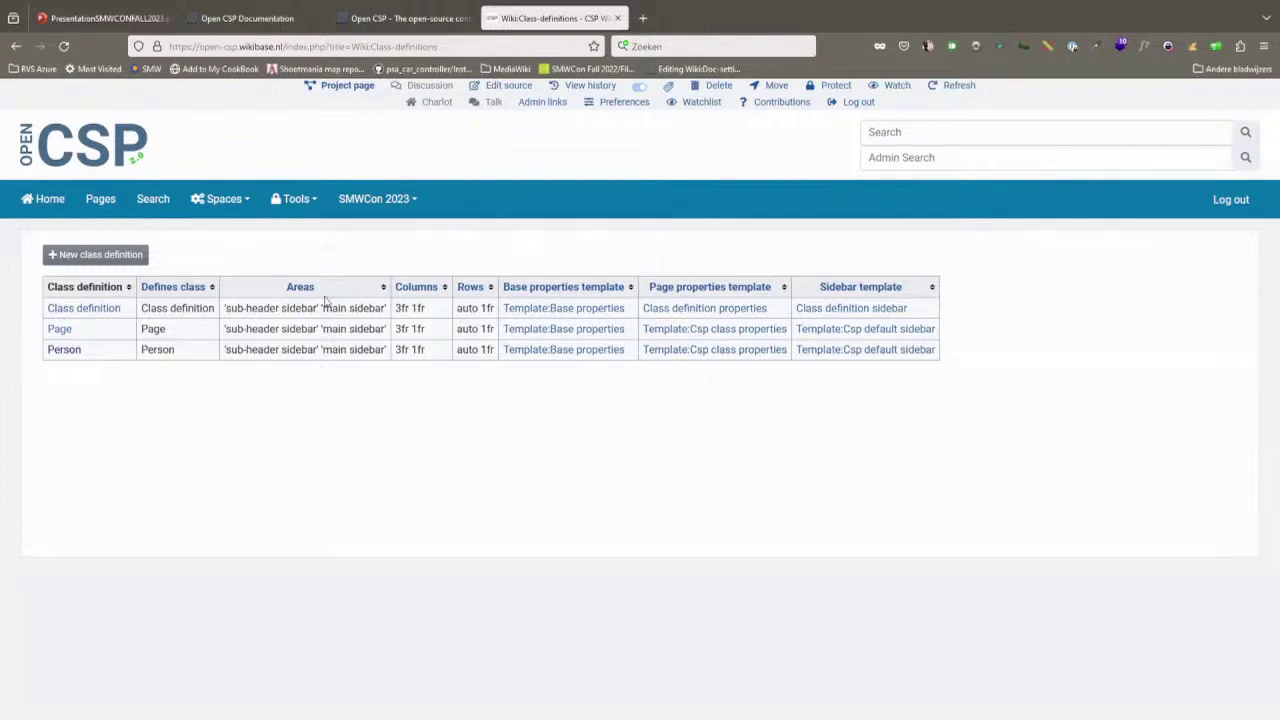
click(290, 200)
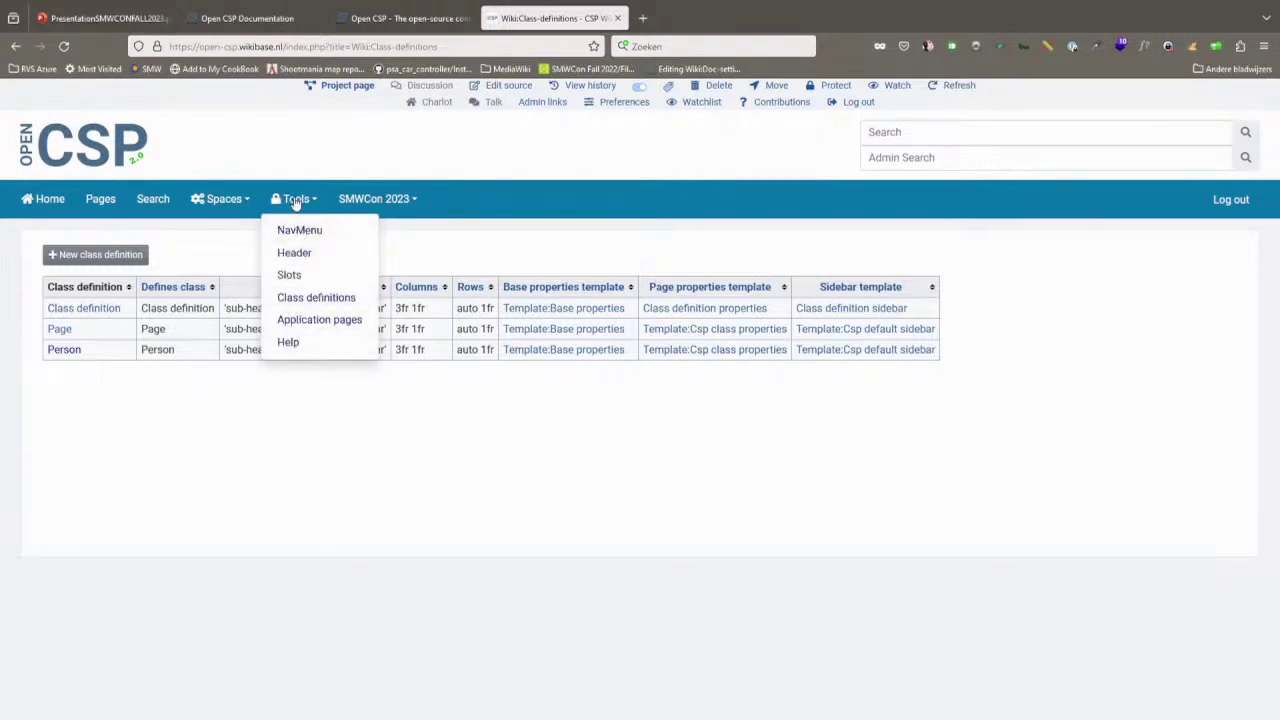
Step: Visit the NavMenu definition page, then the Header definition page from Tools
click(298, 230)
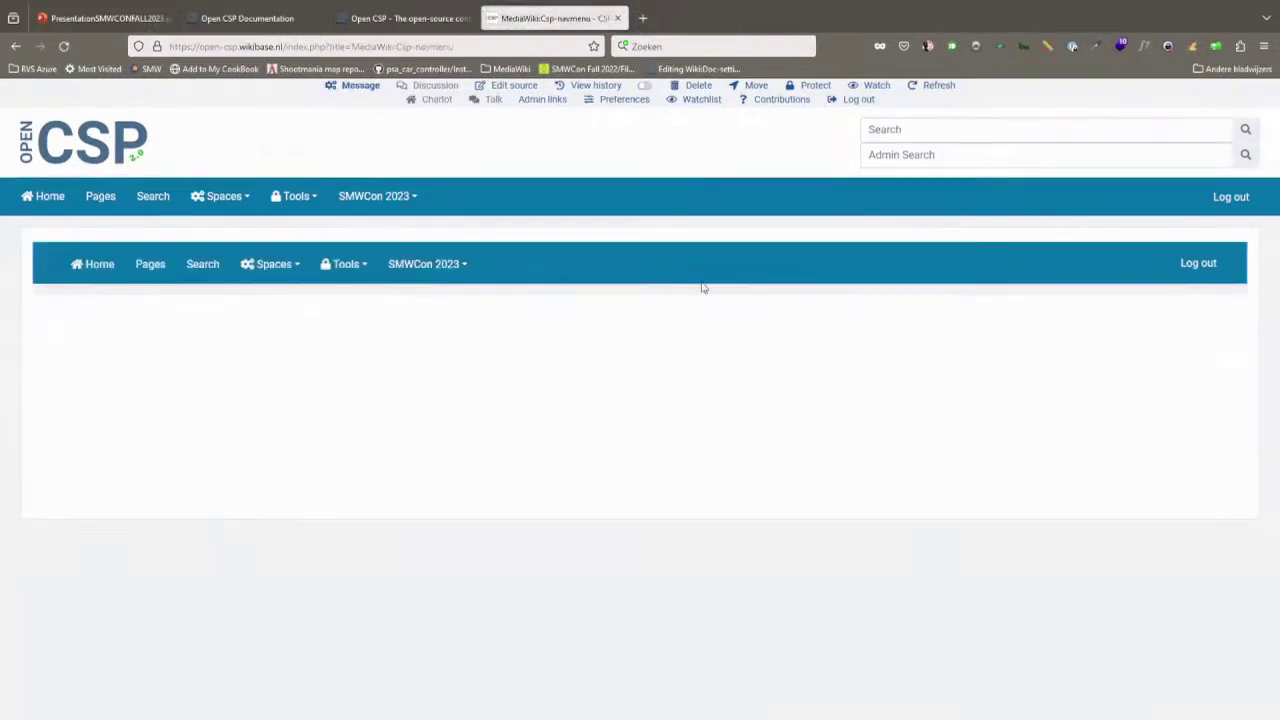
click(305, 203)
click(306, 250)
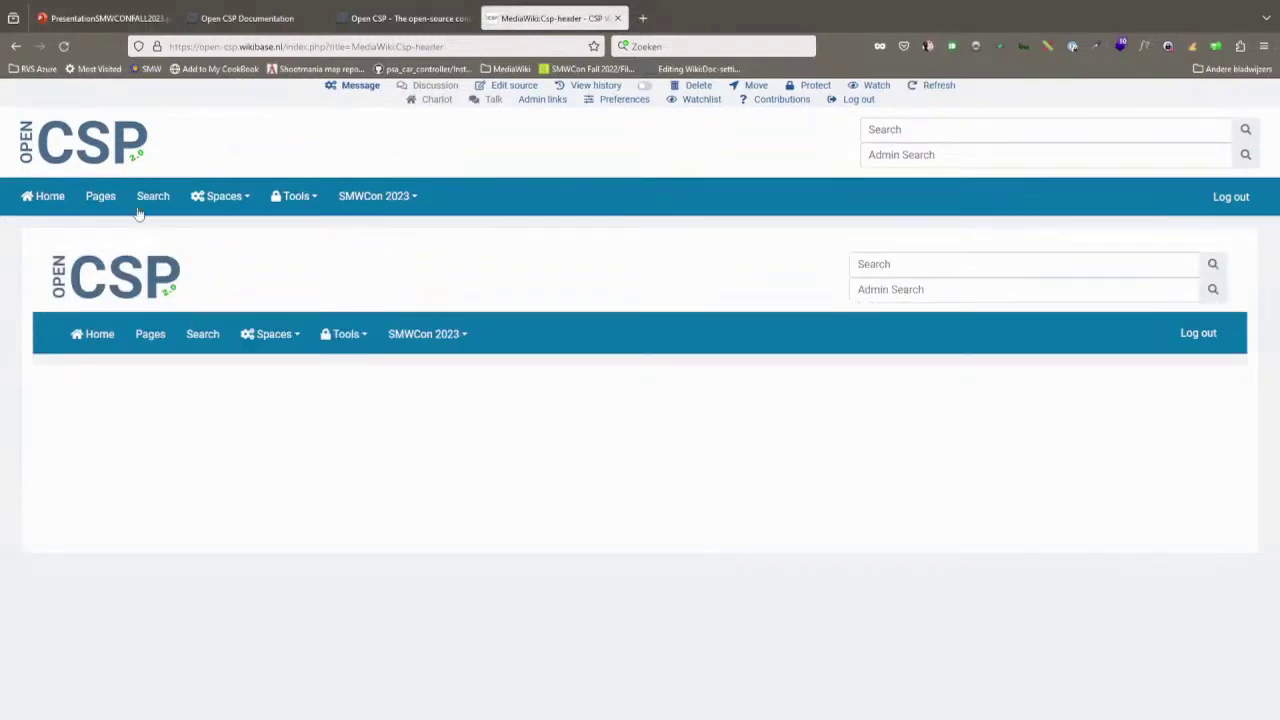
Step: Close the Tools menu and return to the open-csp.org Main Page tab
click(301, 203)
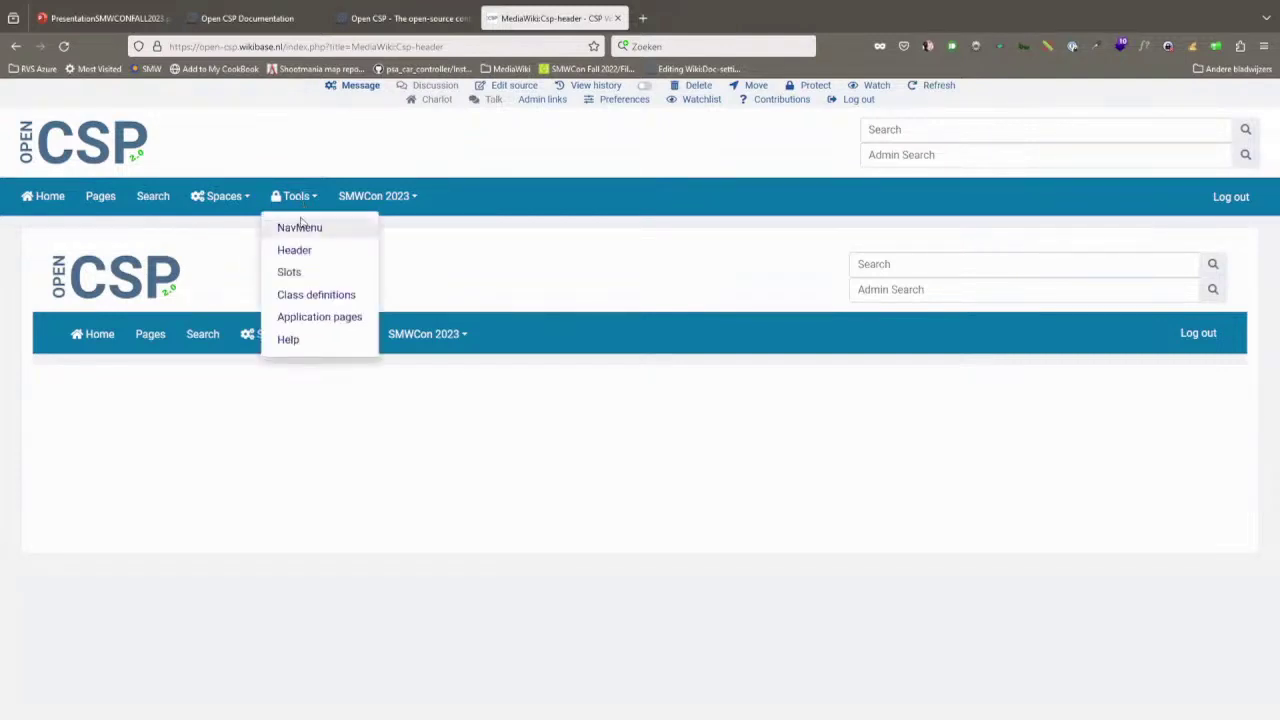
click(324, 143)
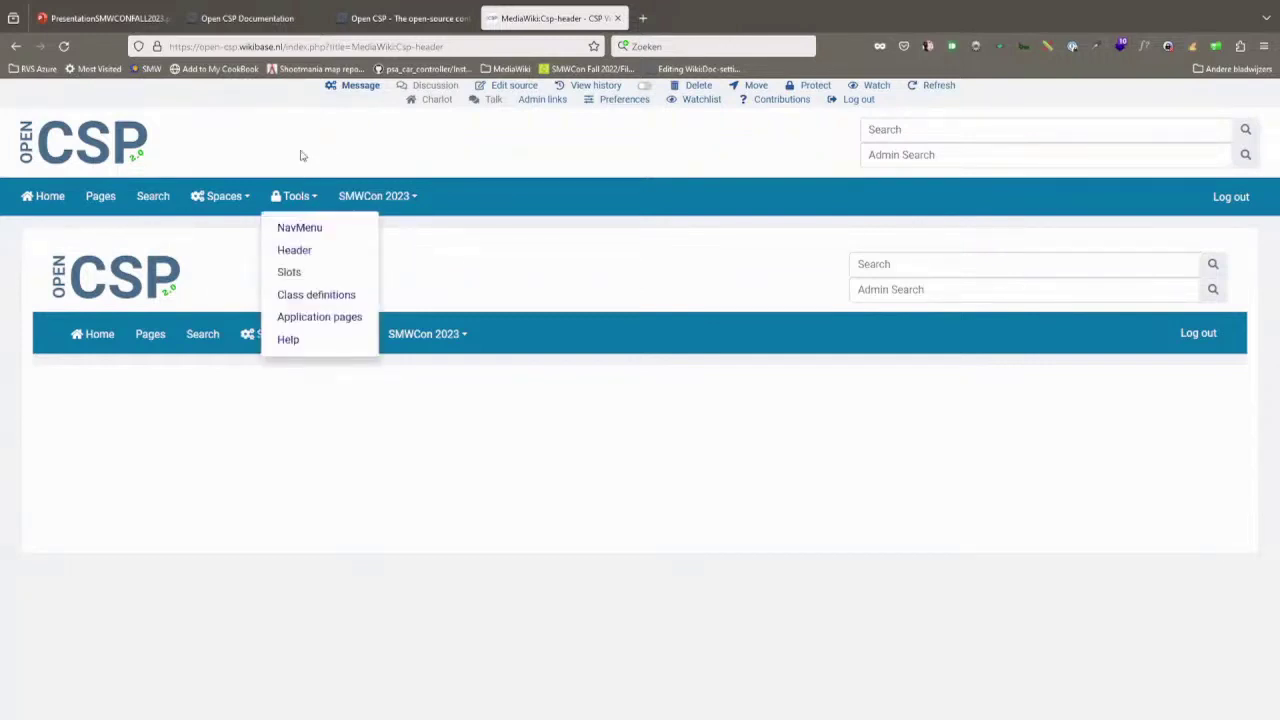
click(300, 154)
click(357, 20)
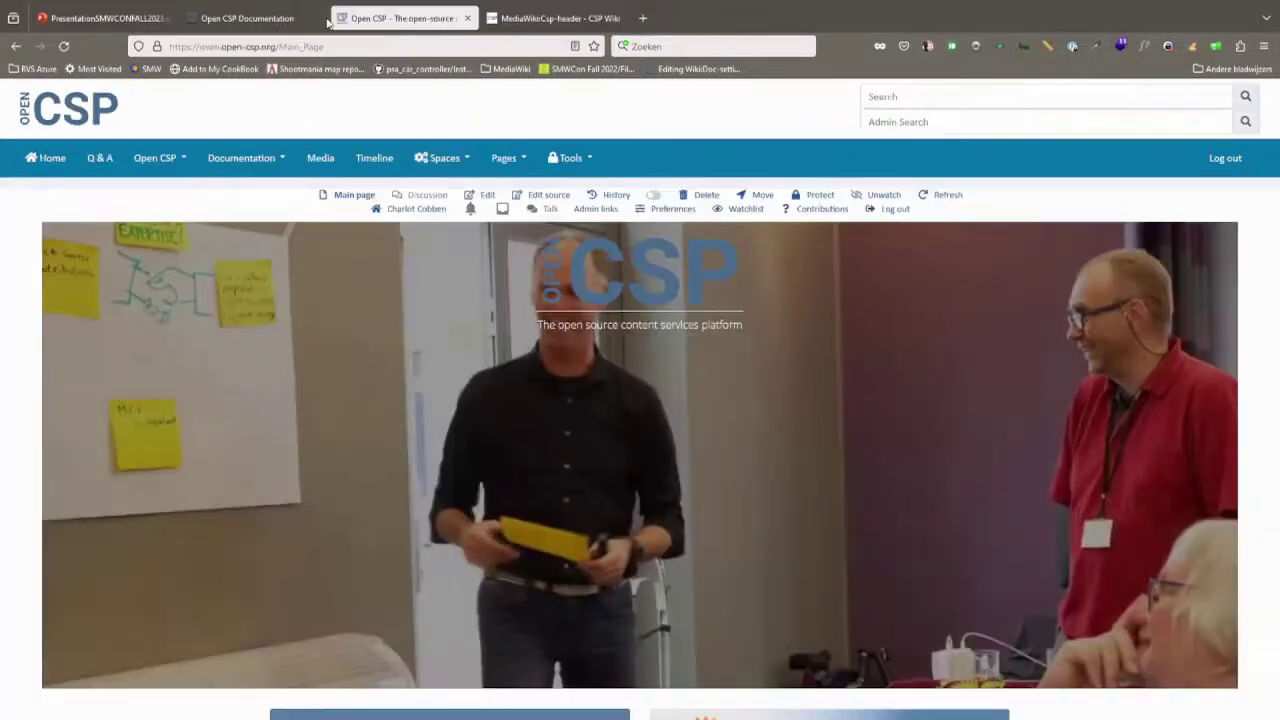
click(262, 18)
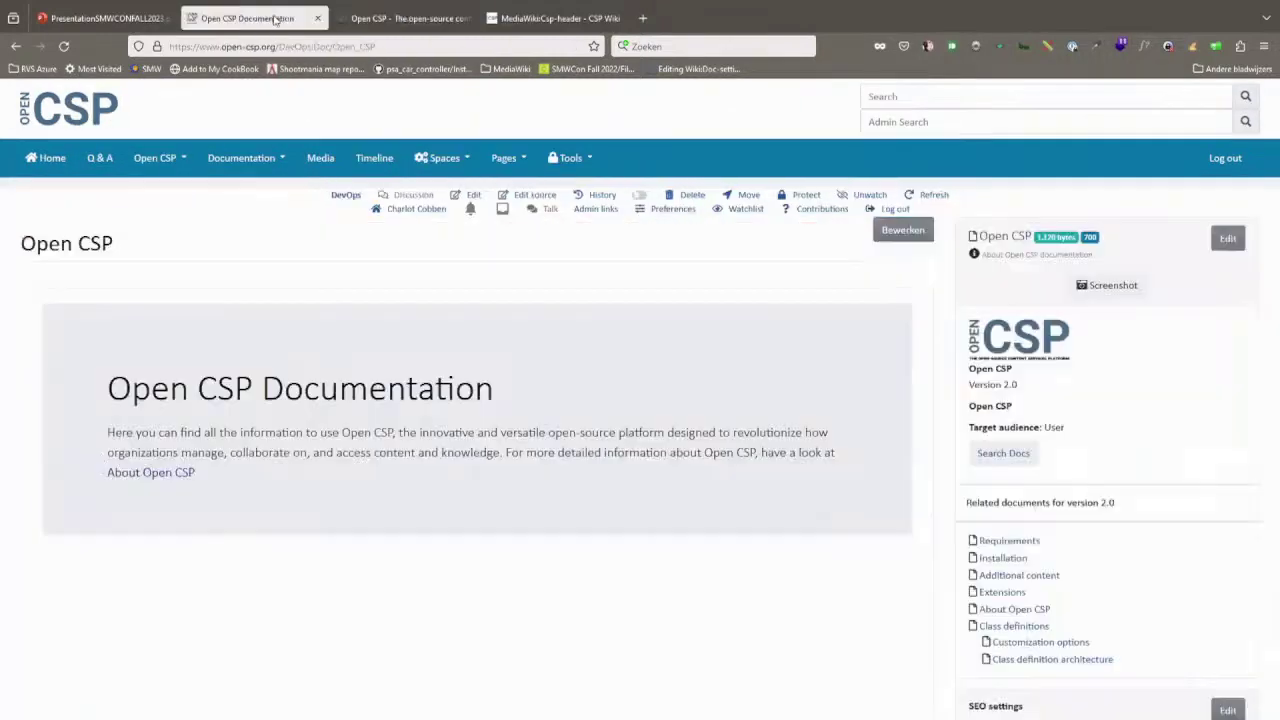
Step: View the Additional content documentation page, then return to the wiki's Csp-header tab
click(1016, 578)
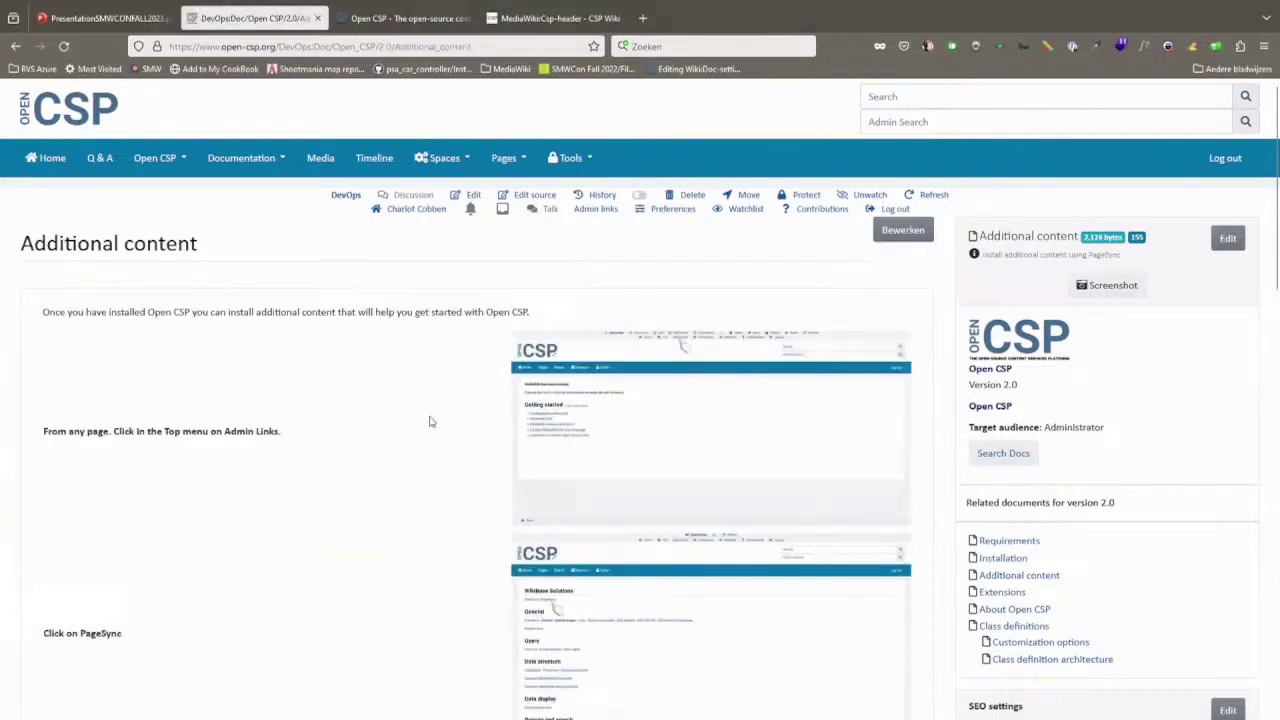
scroll(430, 421, down, 3)
scroll(430, 421, up, 3)
click(405, 18)
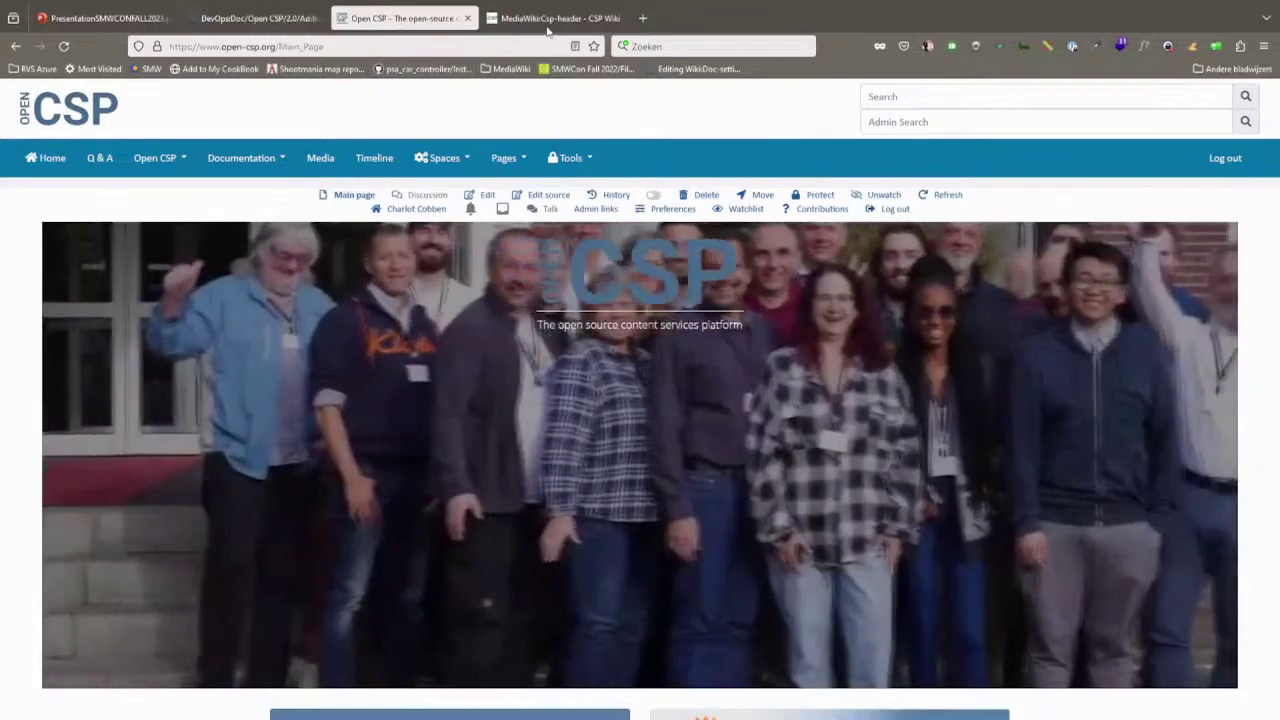
click(548, 18)
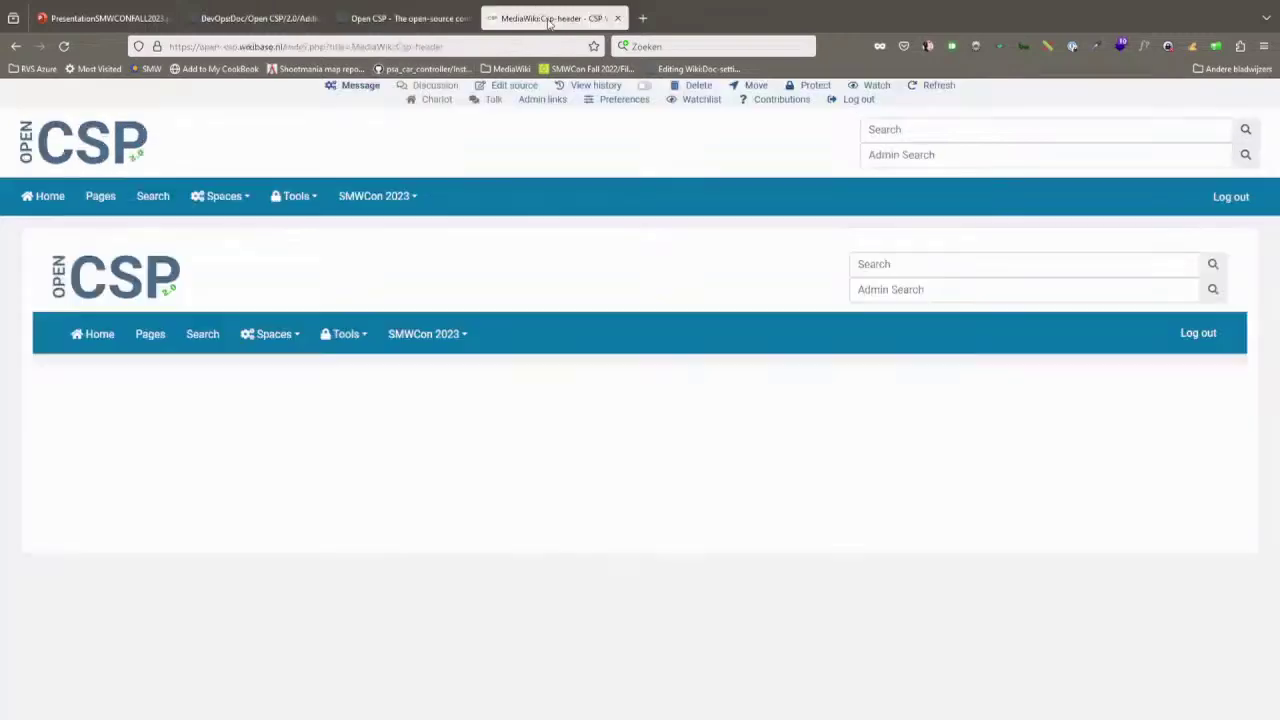
click(405, 18)
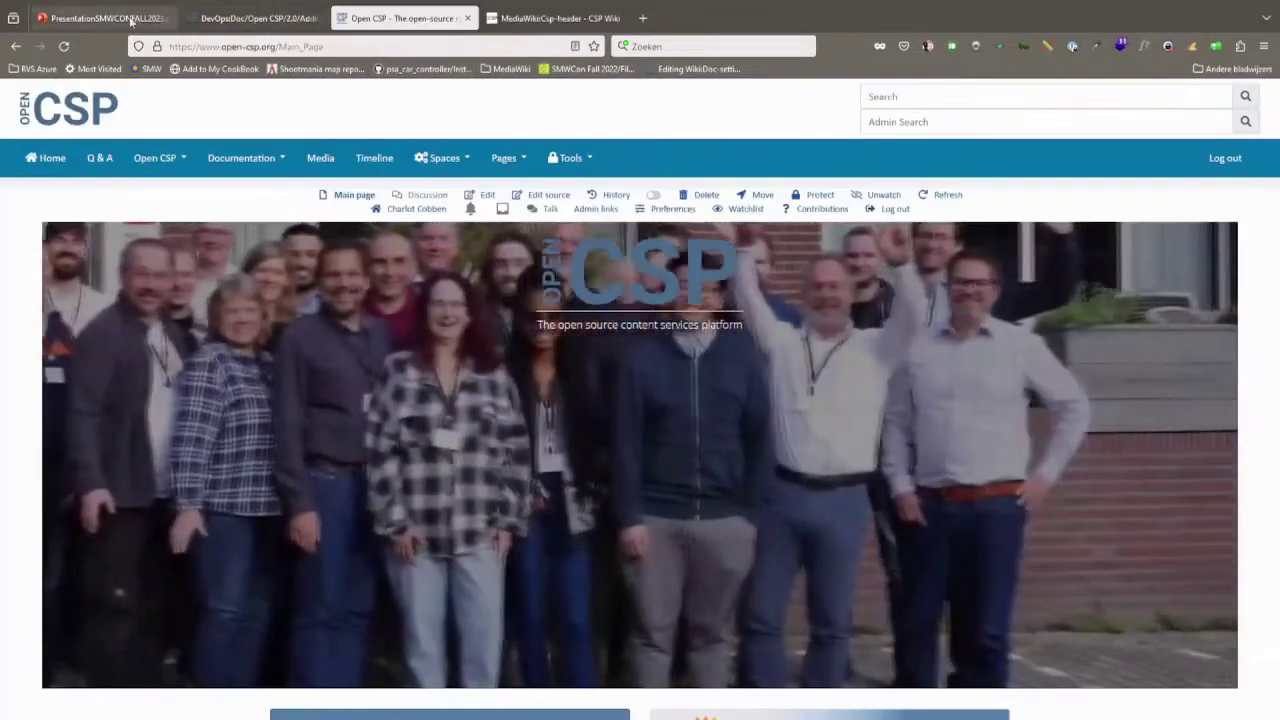
click(548, 18)
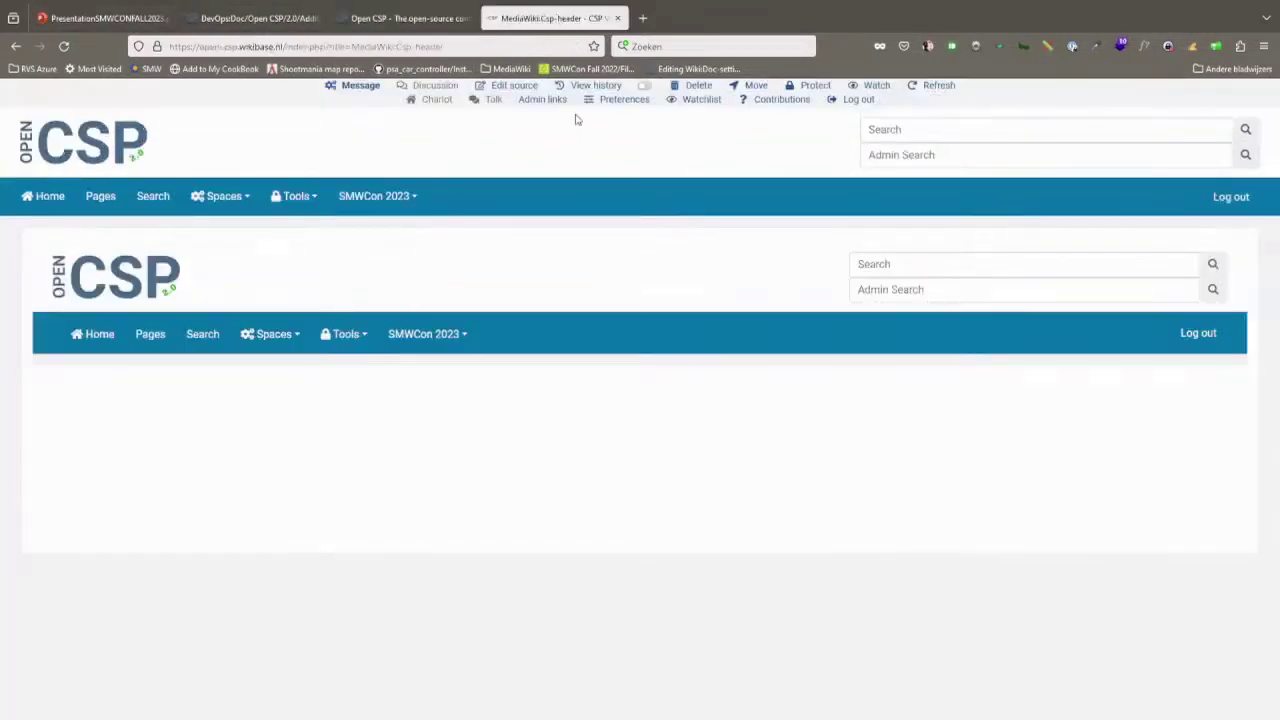
Step: Open PageSync's Share section from Admin links to install a shared ZIP file
click(537, 100)
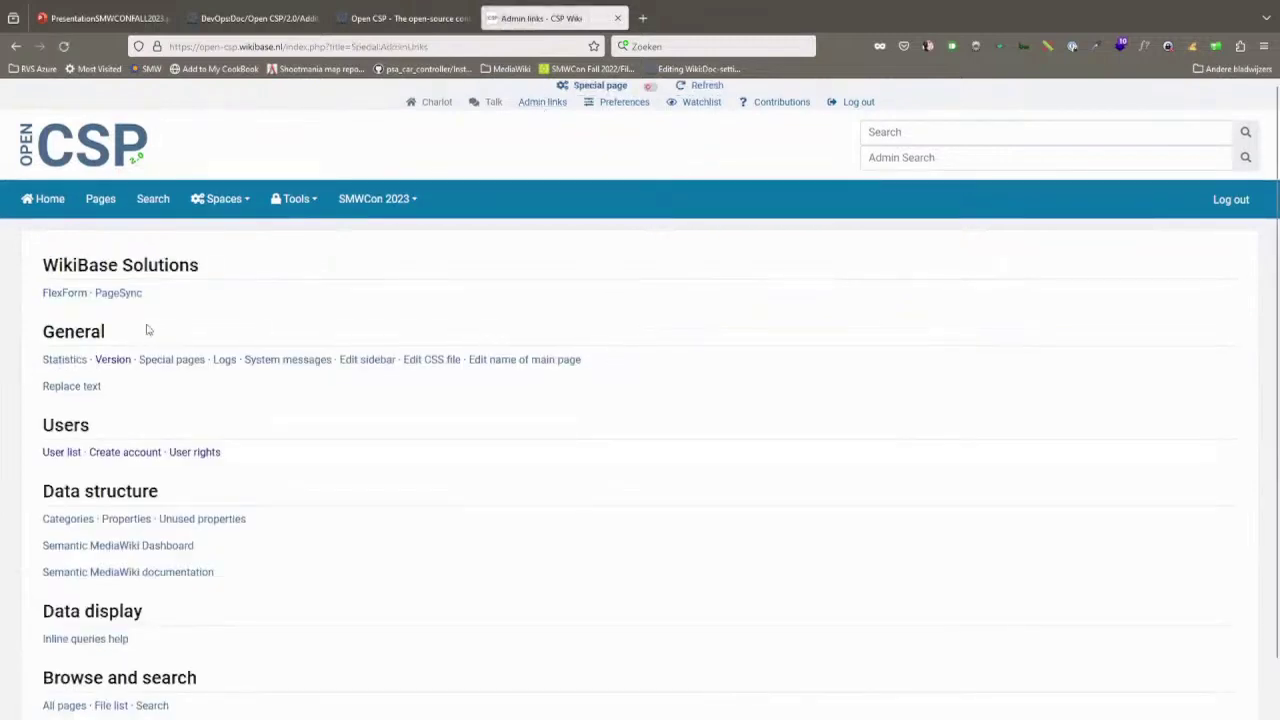
click(118, 295)
click(482, 285)
click(410, 286)
click(308, 705)
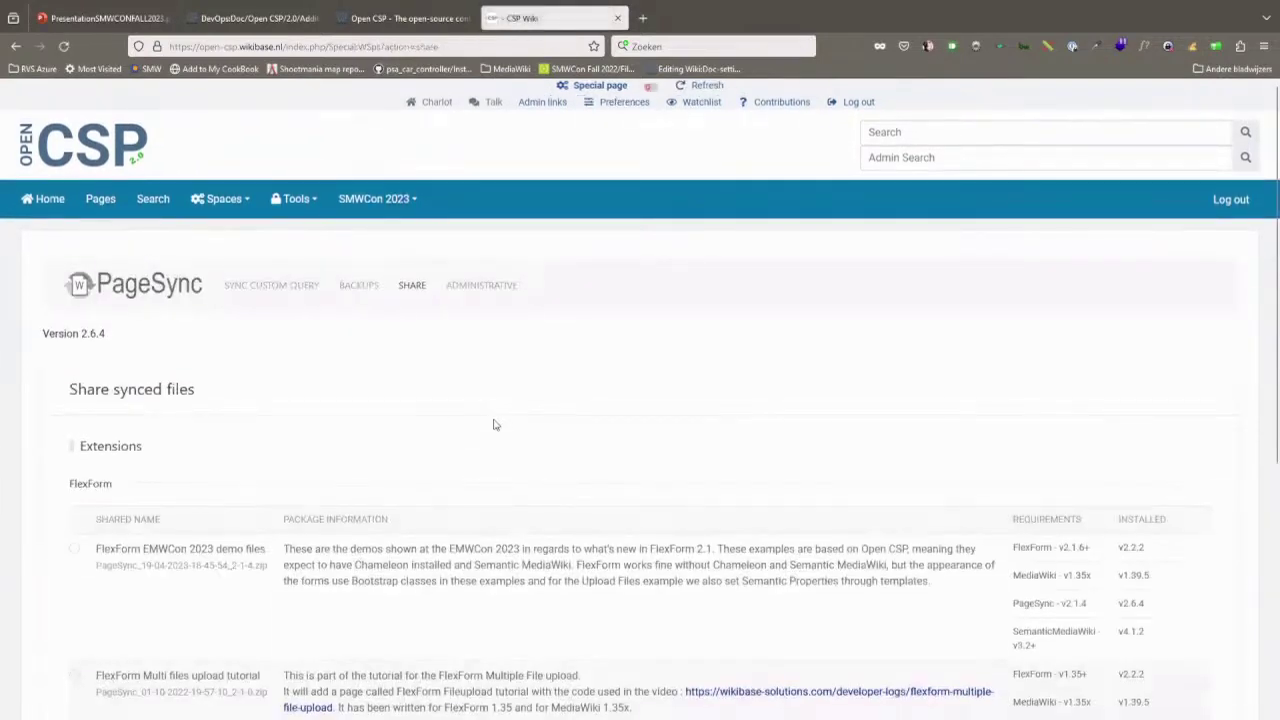
Step: Select the Open CSP 2.0 additional content package, preview it and install it
scroll(493, 425, down, 5)
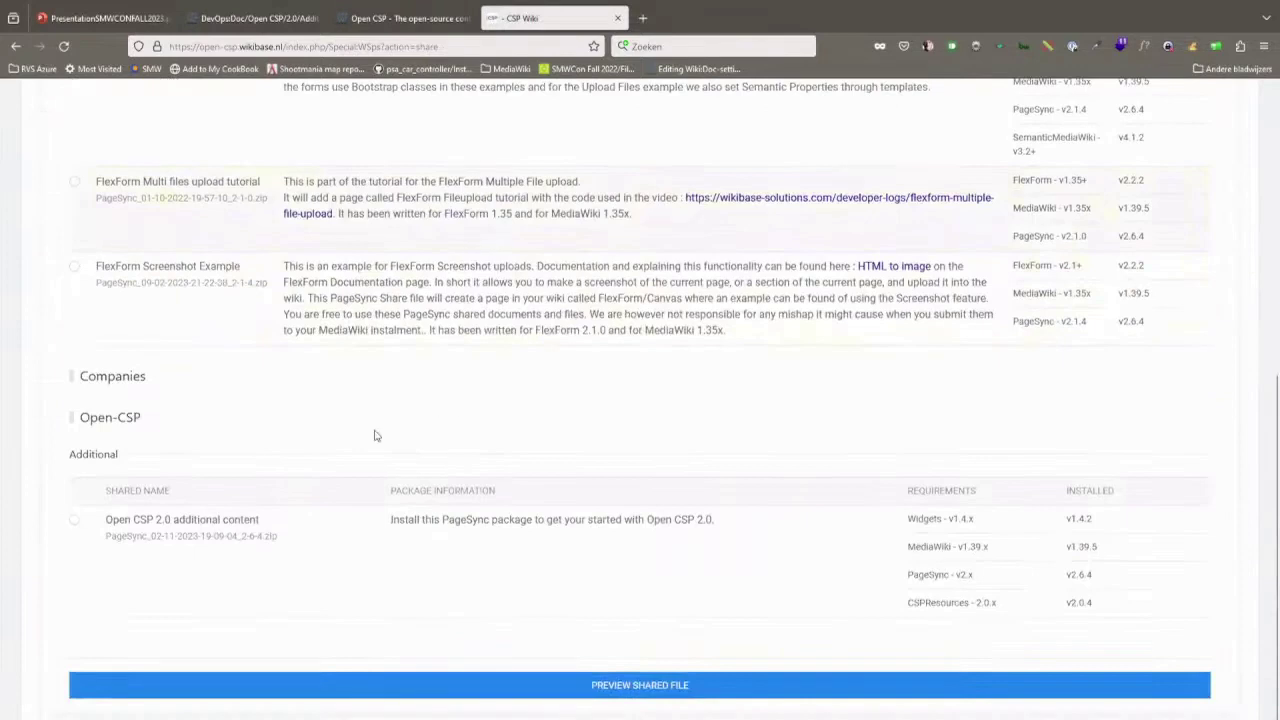
click(75, 521)
click(600, 689)
scroll(549, 423, down, 2)
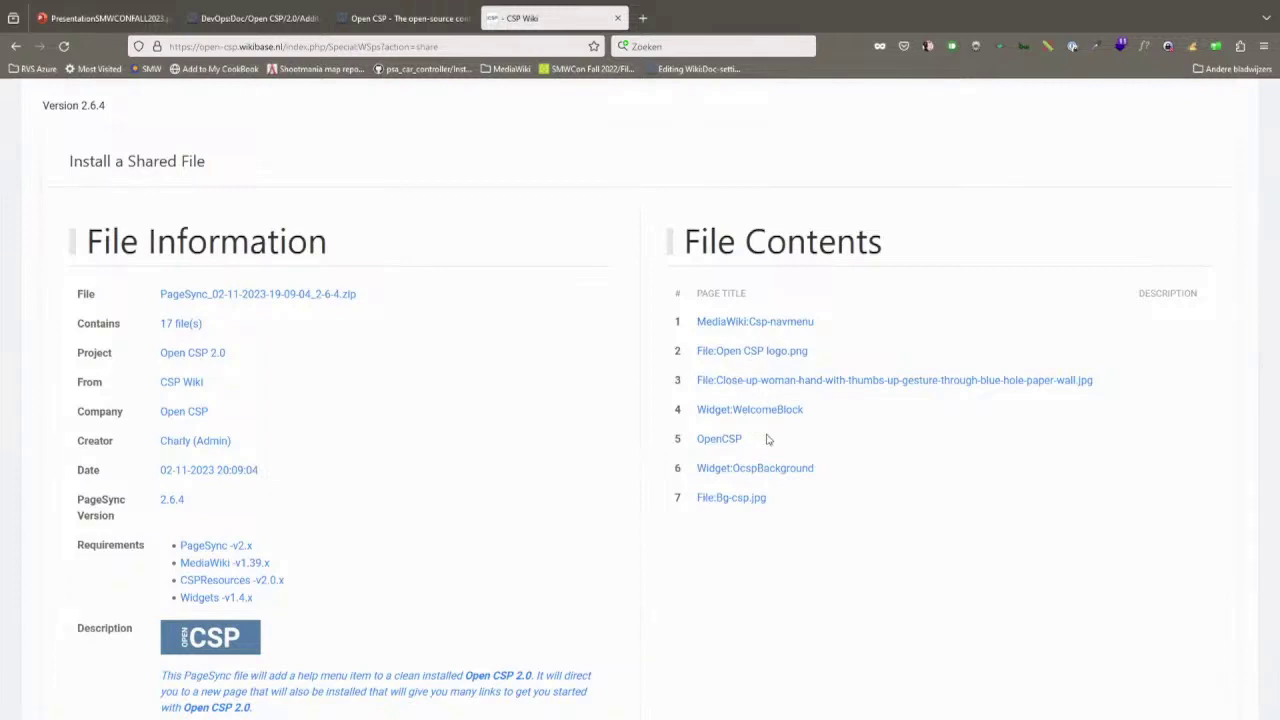
scroll(475, 376, up, 2)
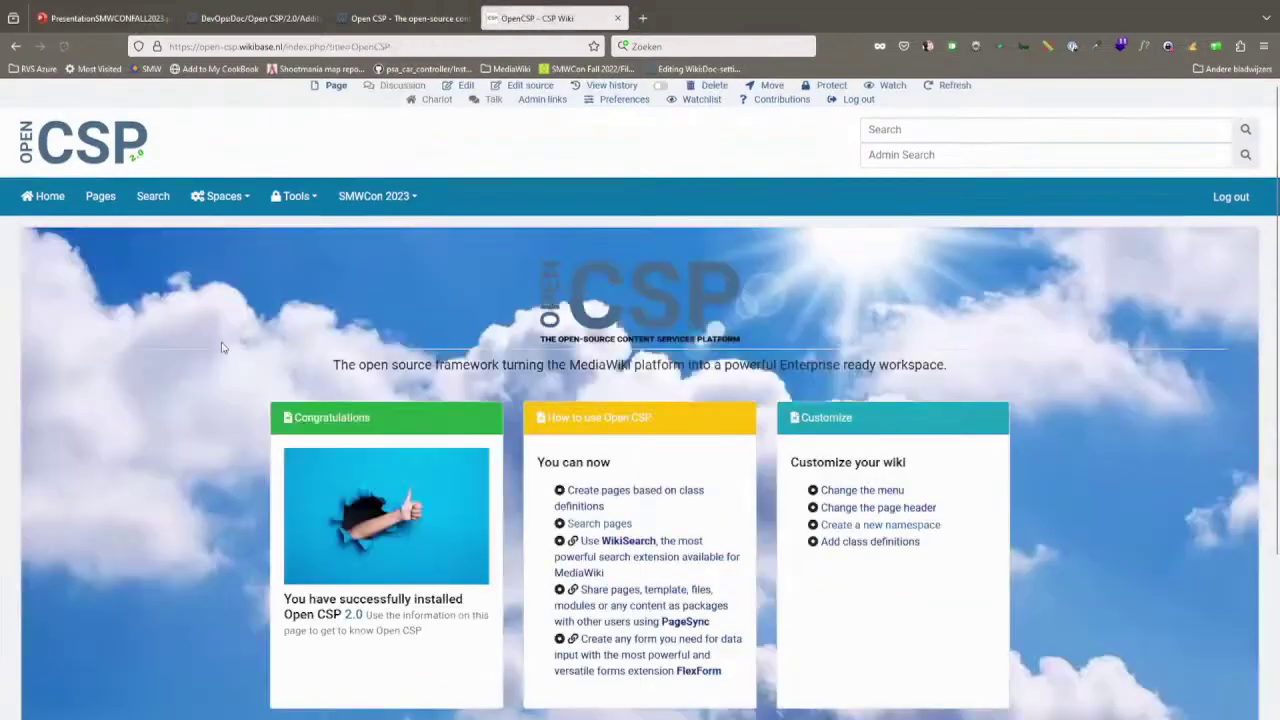
Step: Look over the new OpenCSP welcome page, then go to Tools > Class definitions
scroll(183, 369, down, 3)
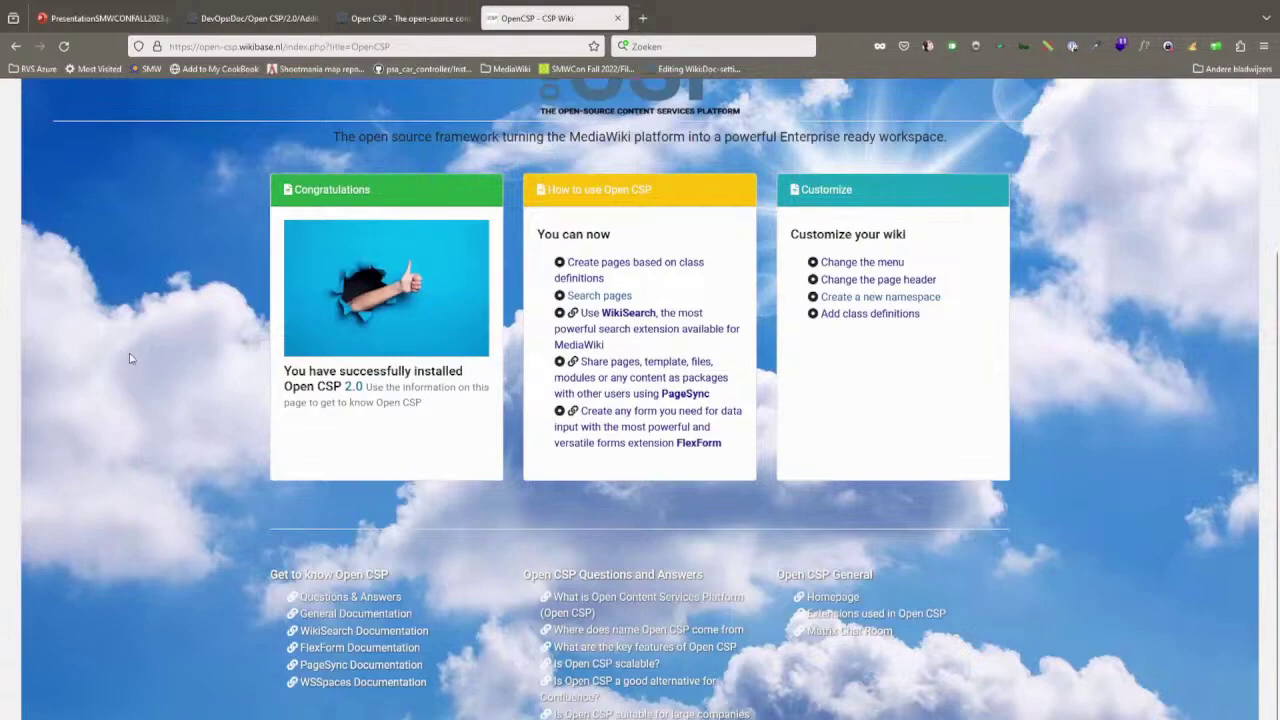
scroll(140, 385, up, 3)
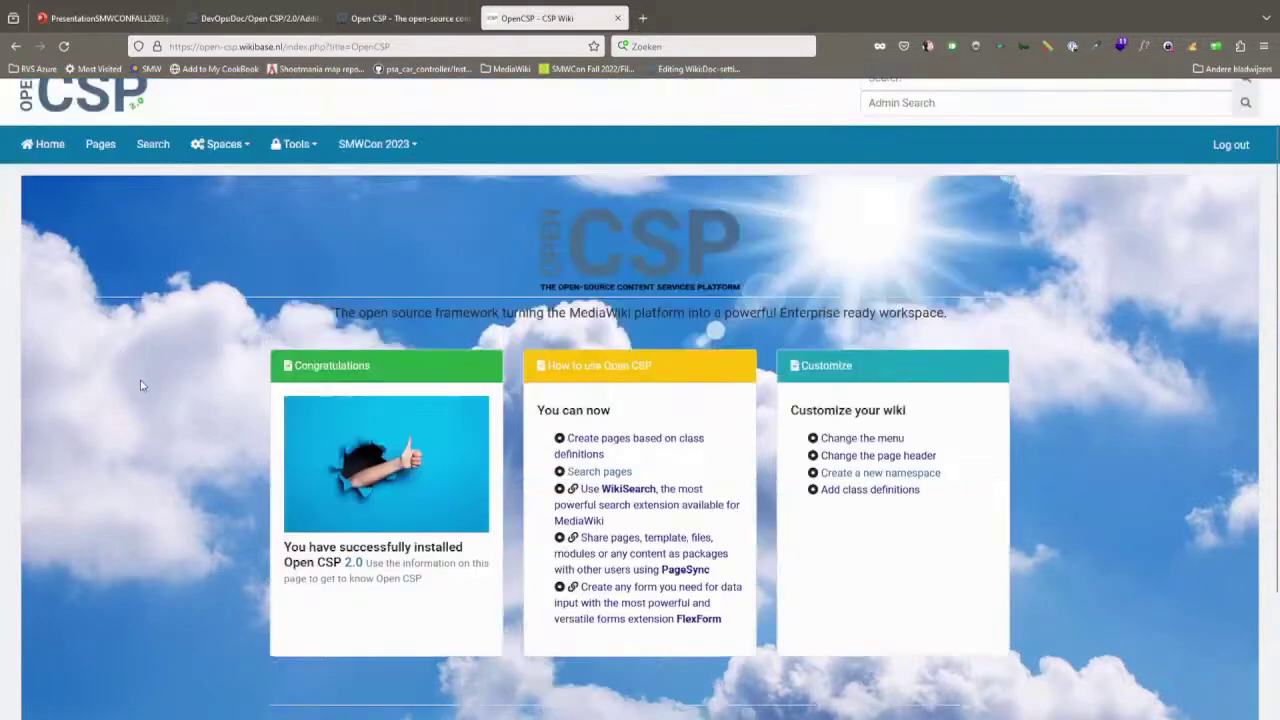
double_click(370, 46)
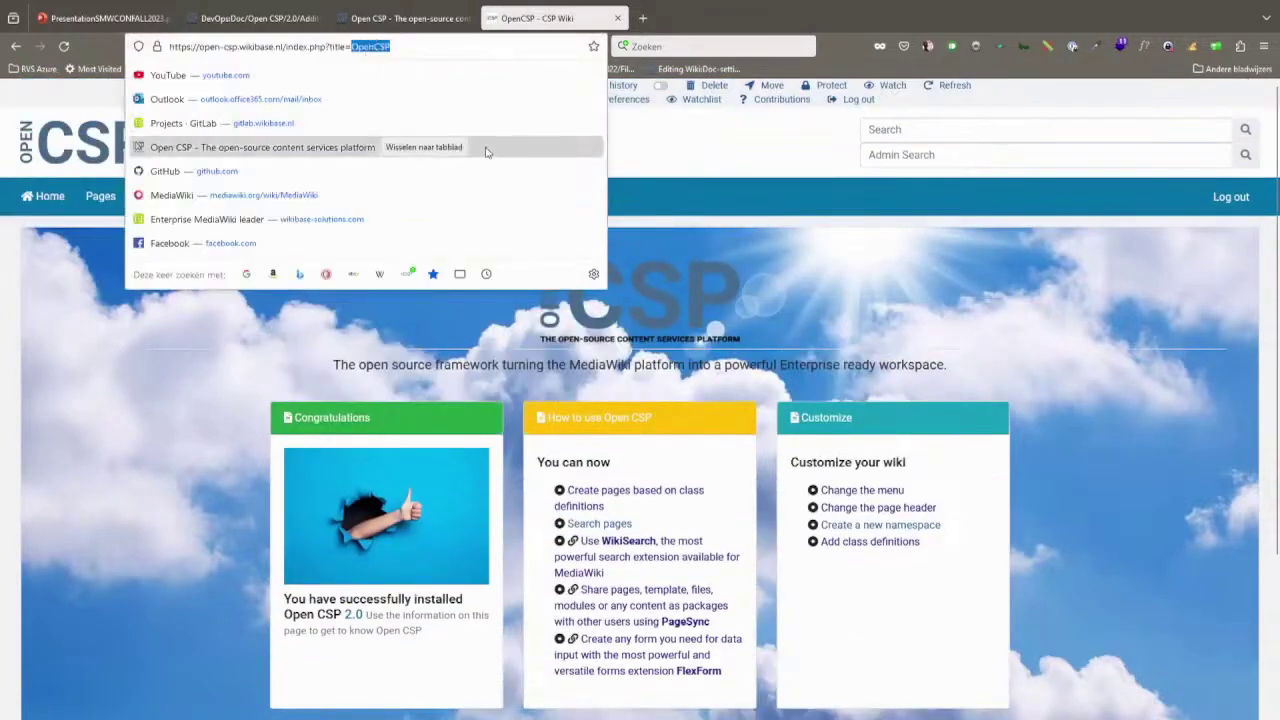
click(708, 160)
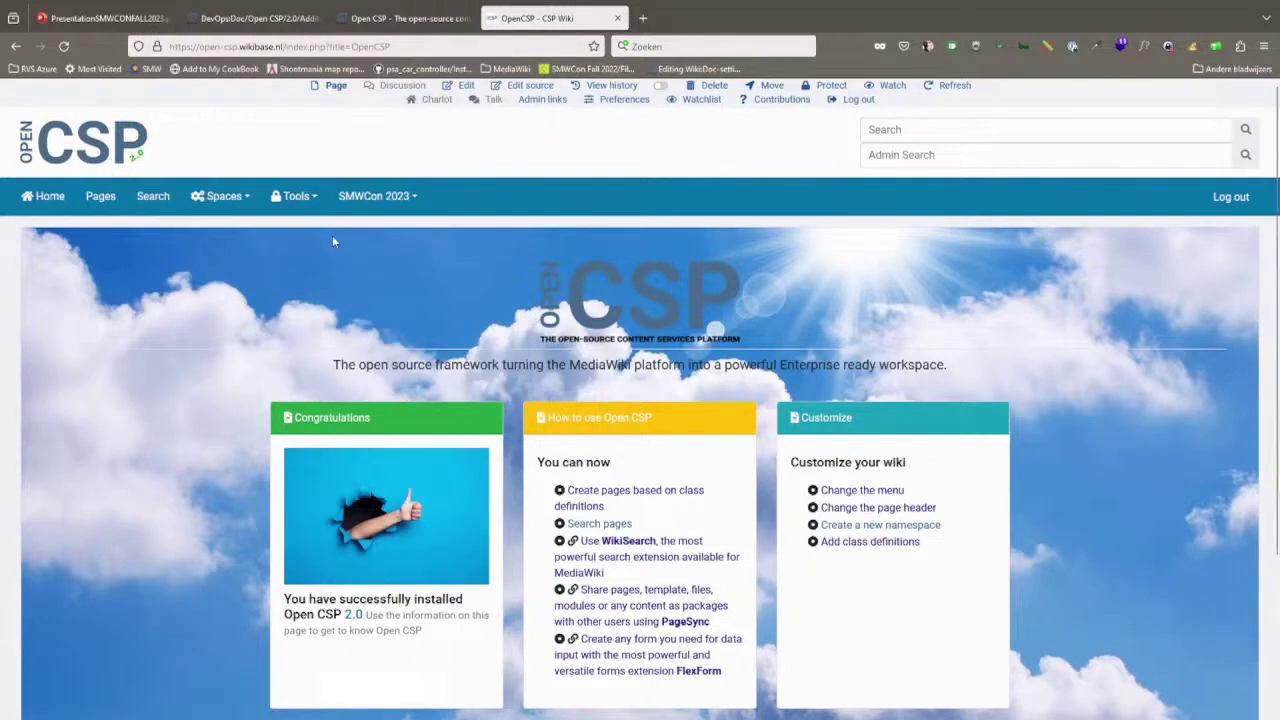
click(300, 198)
click(319, 293)
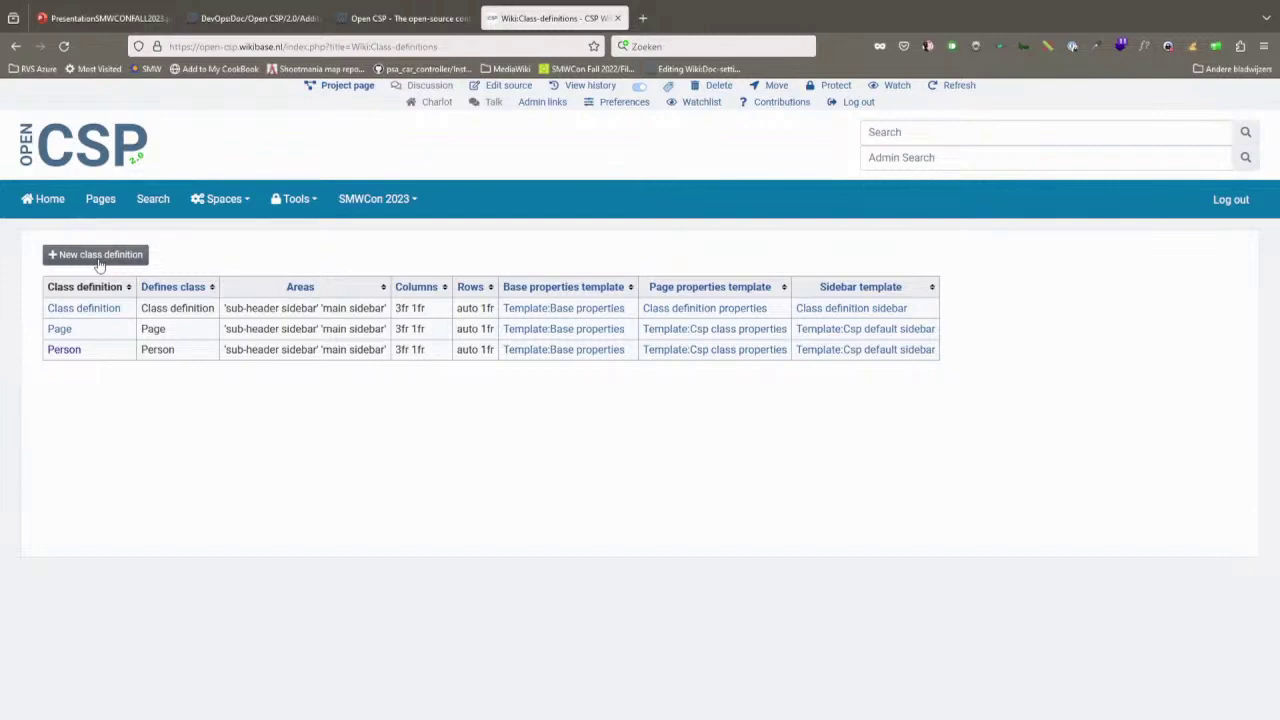
Step: Start a new class definition from the Class definitions page
click(99, 258)
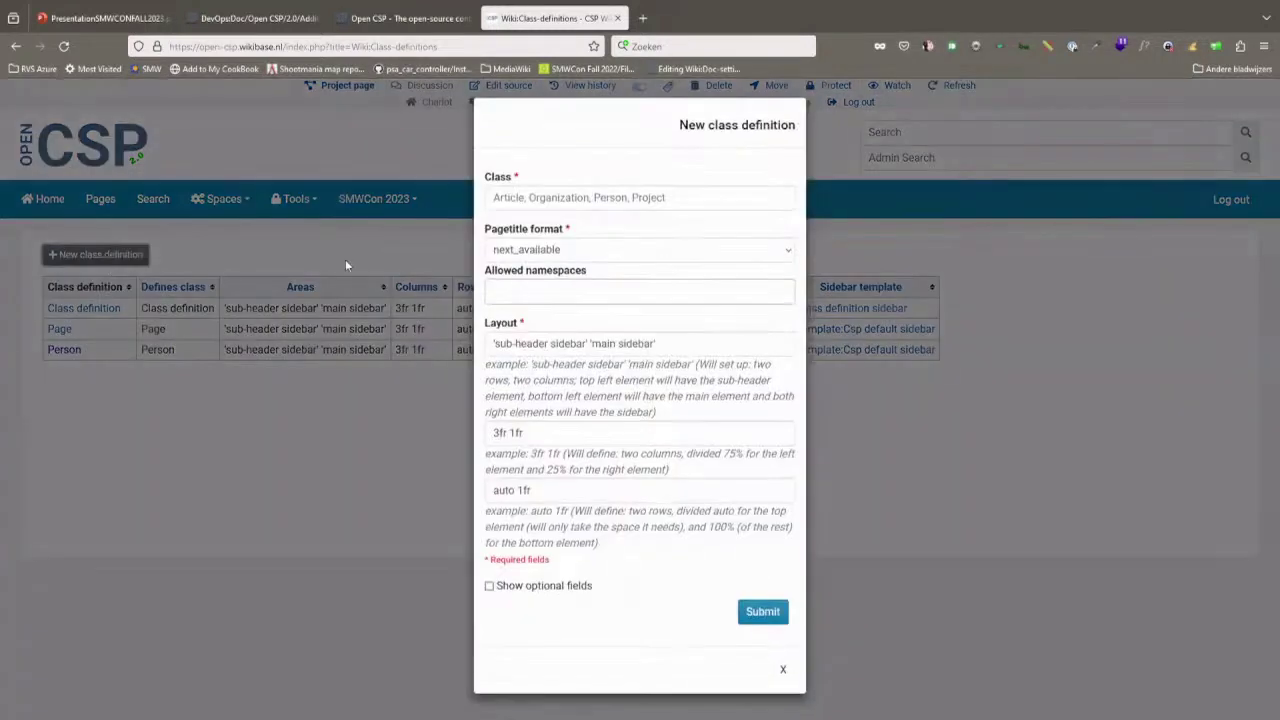
Step: Enter 'My person' as the Class name and submit the form with its default layout, columns and rows
click(522, 196)
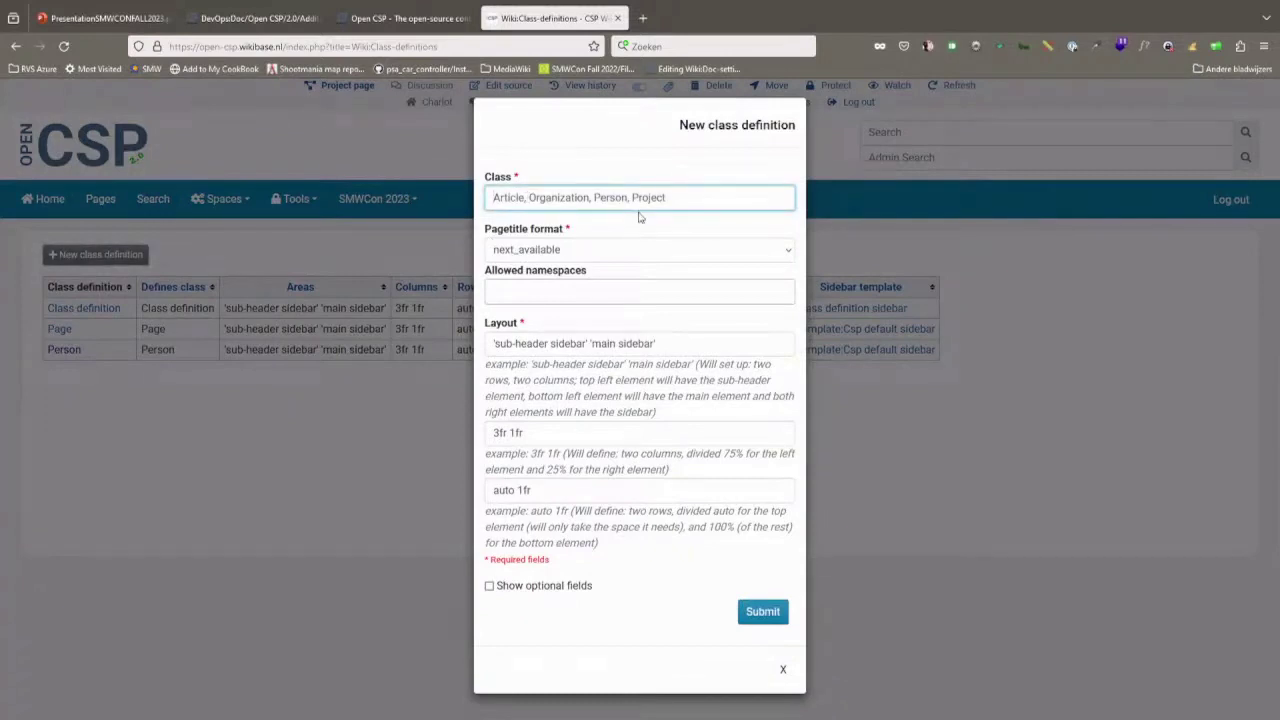
text(Person)
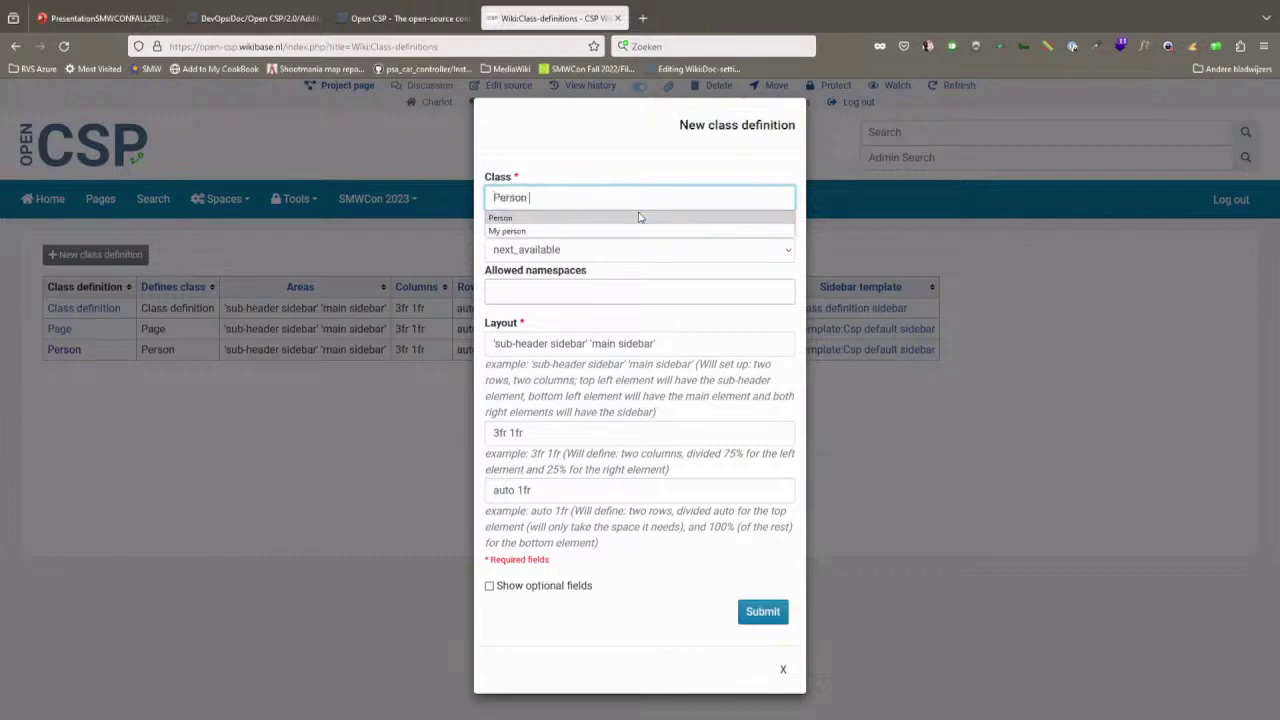
key(BackSpace)
key(BackSpace)
key(BackSpace)
key(BackSpace)
key(BackSpace)
text(M)
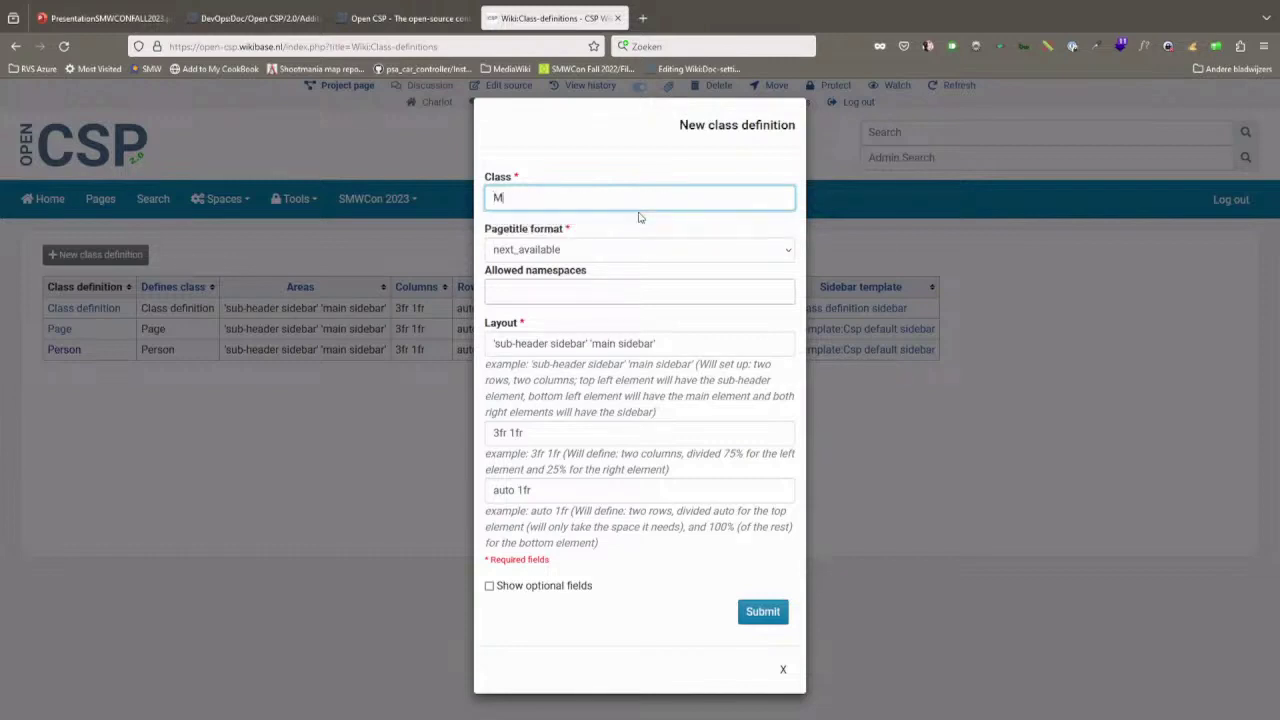
text(y person)
click(624, 167)
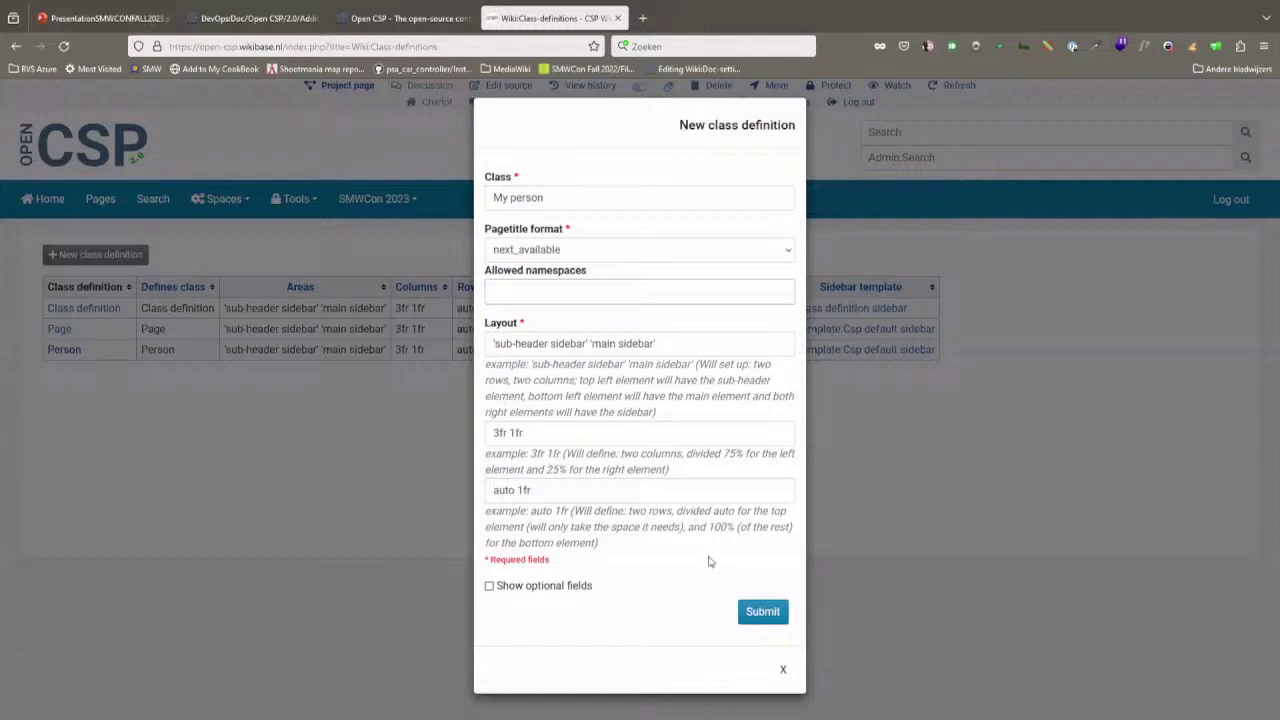
click(757, 611)
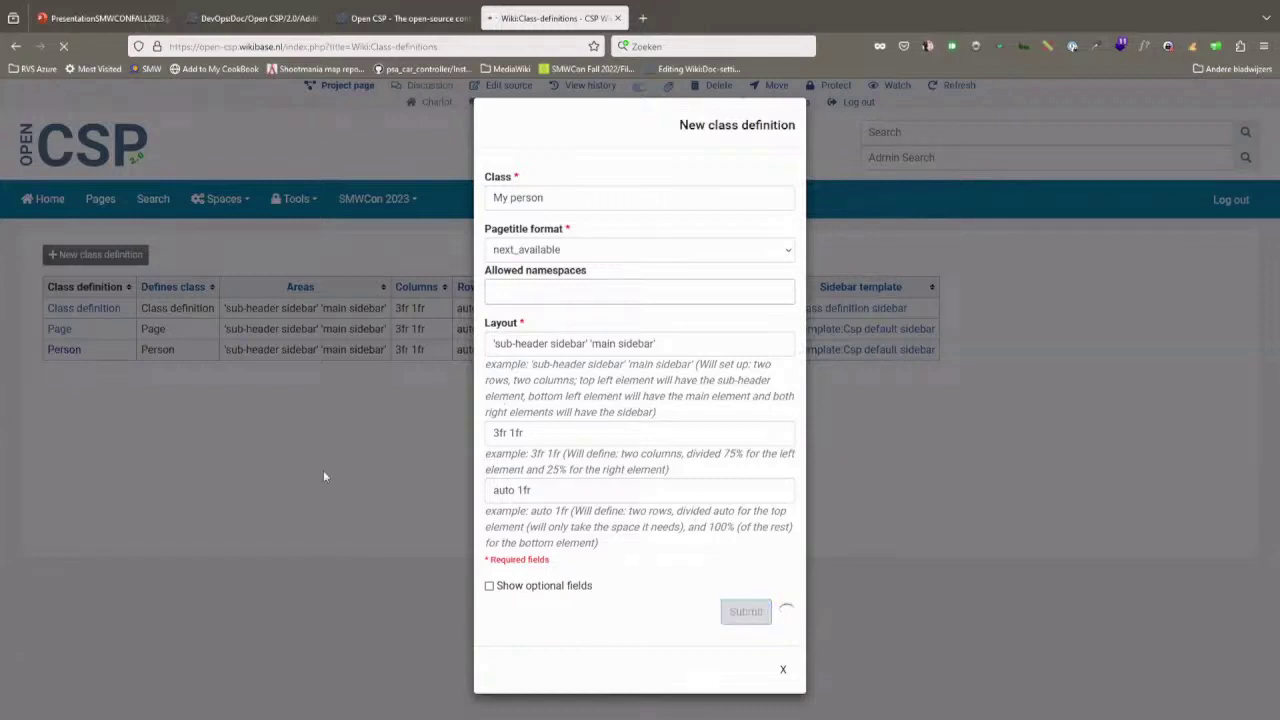
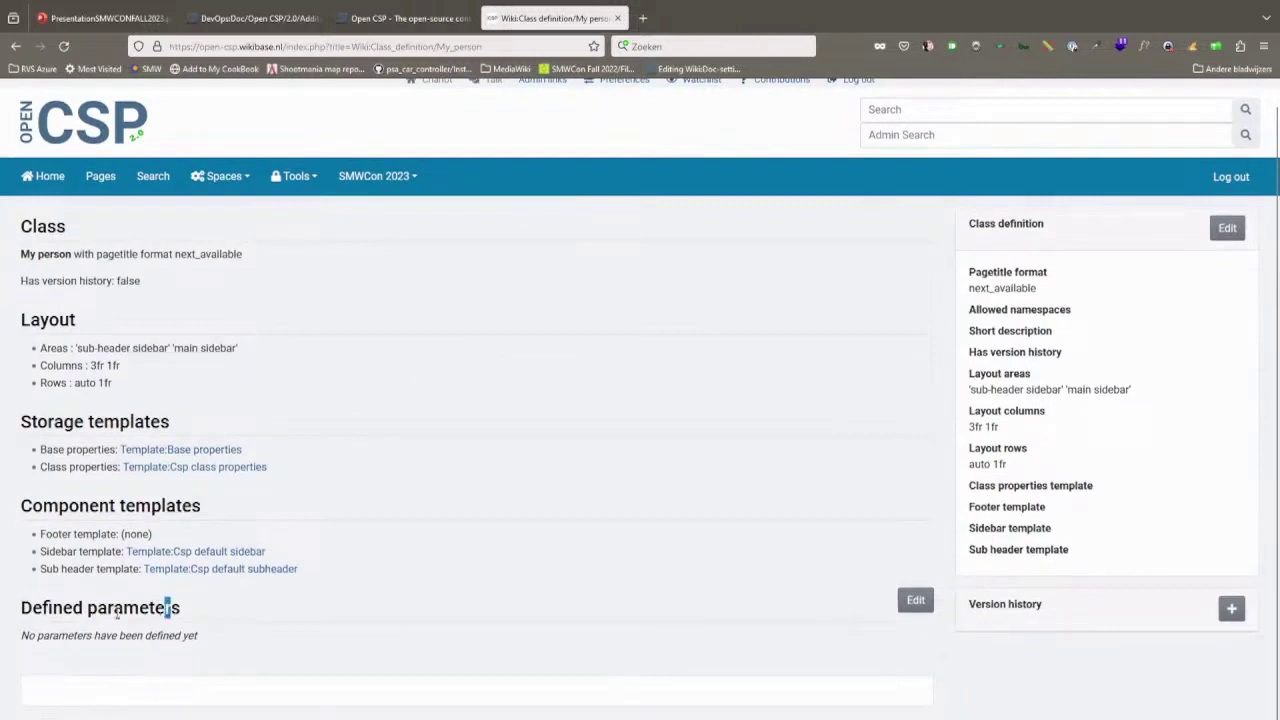
Step: Open the My person class's parameter editor and add one blank parameter row
drag(171, 611, 34, 612)
click(107, 612)
click(914, 601)
scroll(768, 457, down, 3)
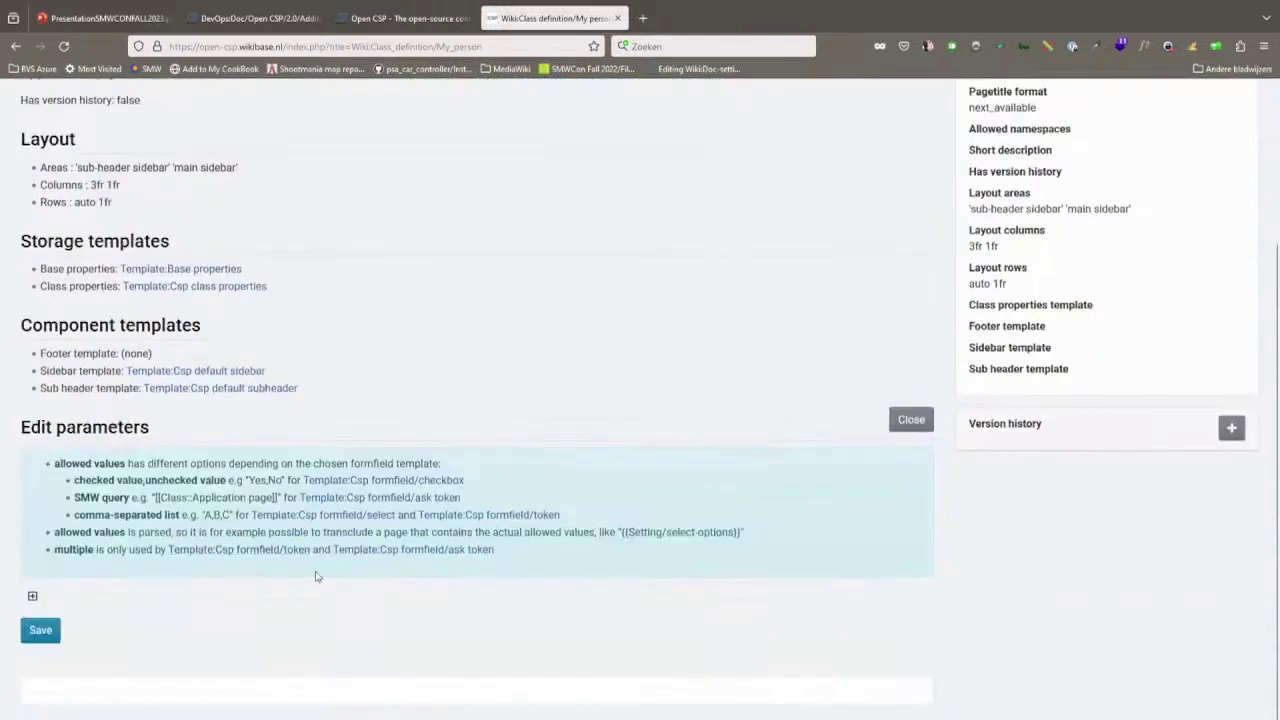
drag(520, 555, 86, 463)
click(86, 462)
click(33, 598)
scroll(365, 526, down, 2)
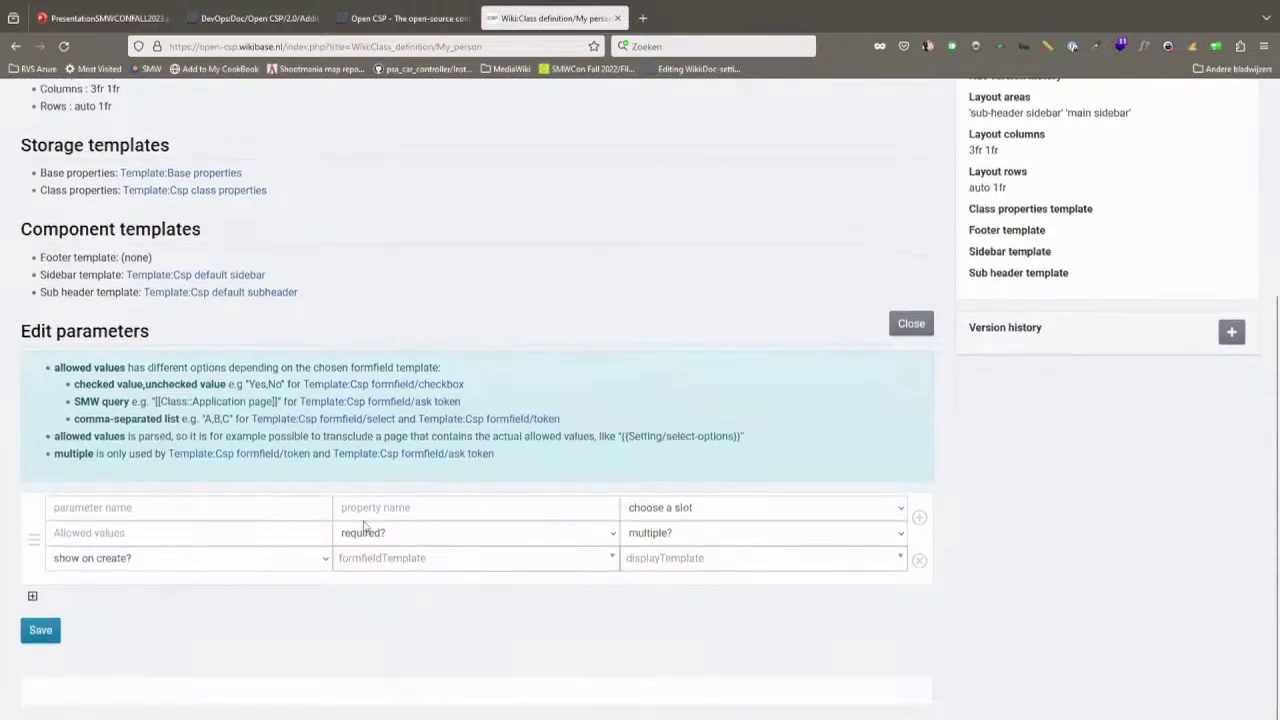
Step: Define parameter 'First name' as required and shown on create
click(135, 509)
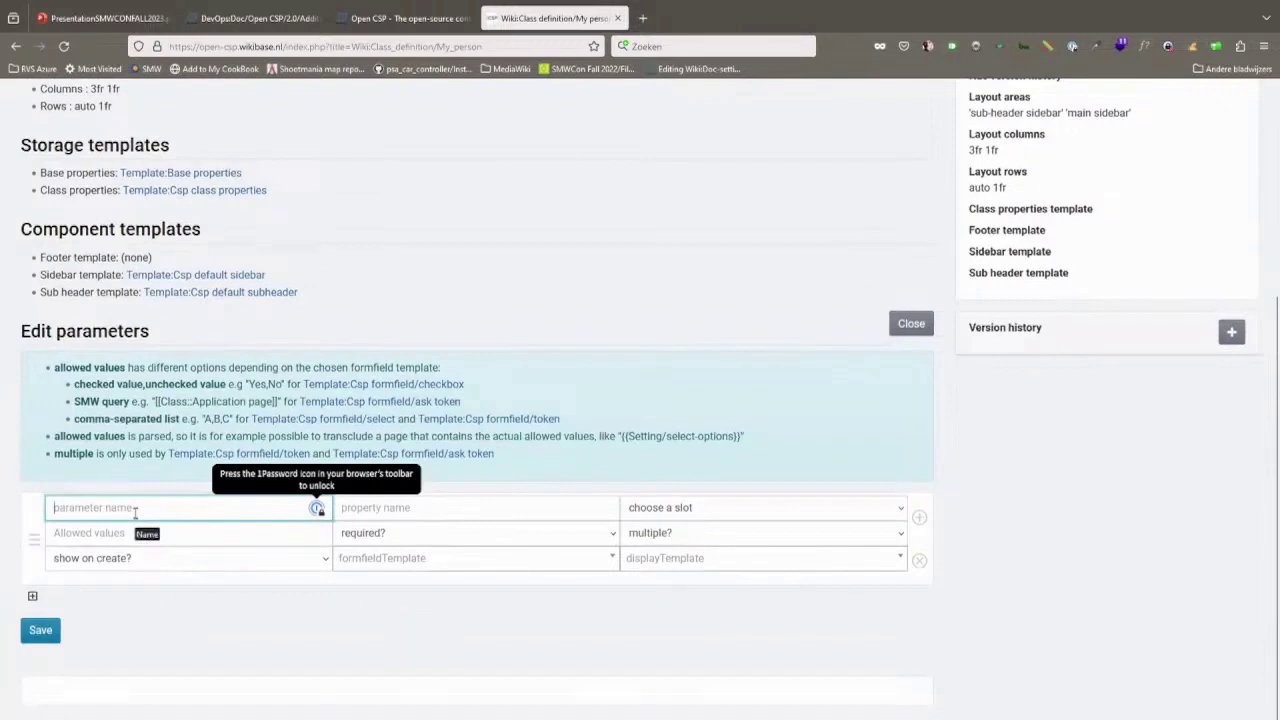
text(F)
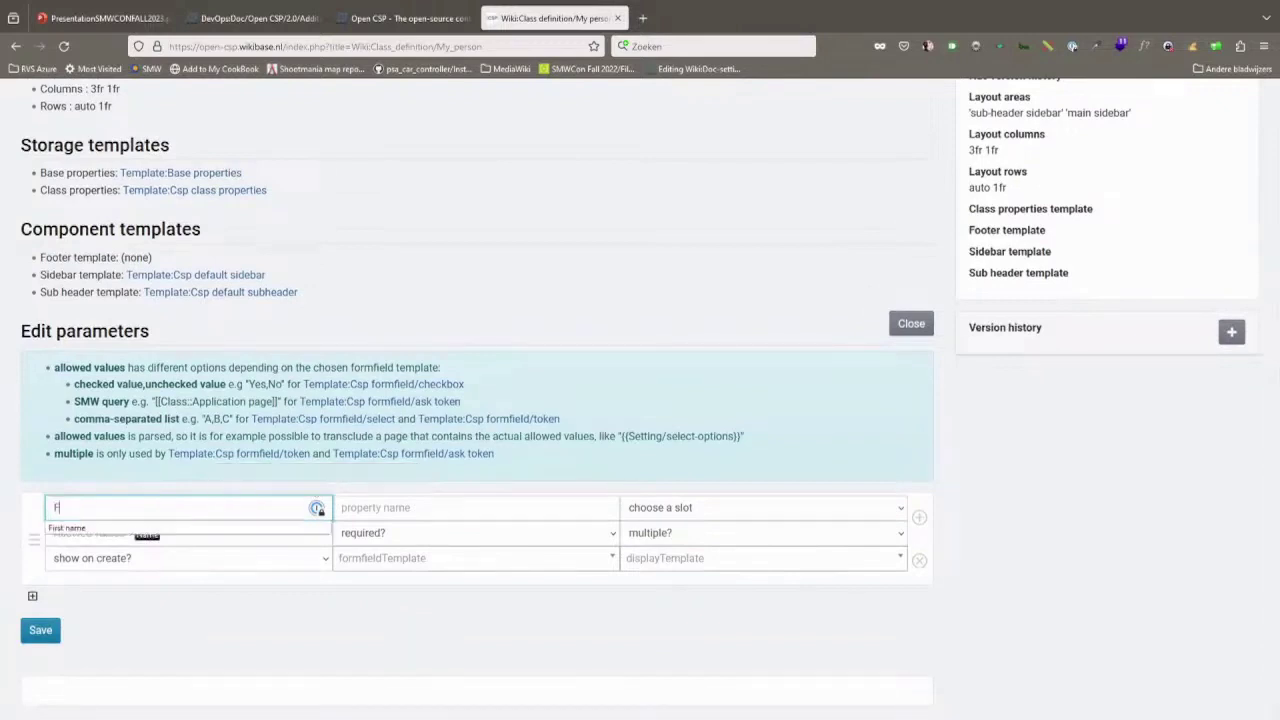
click(134, 527)
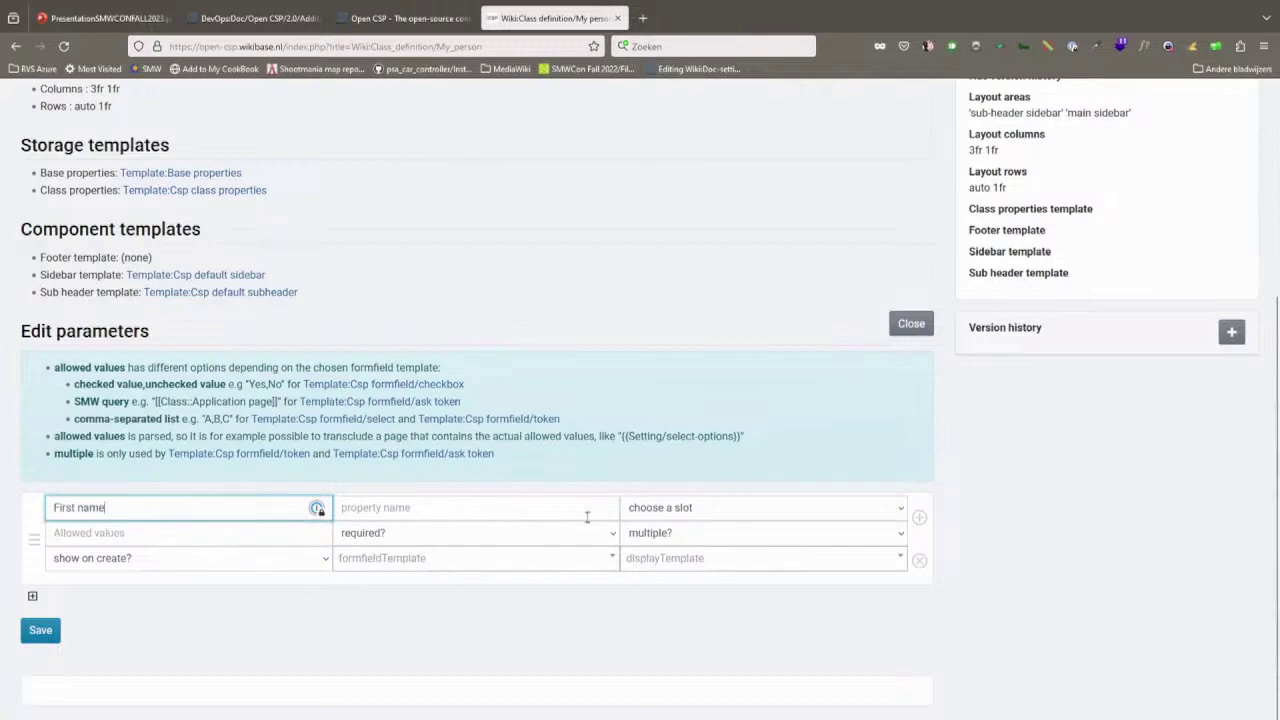
click(433, 540)
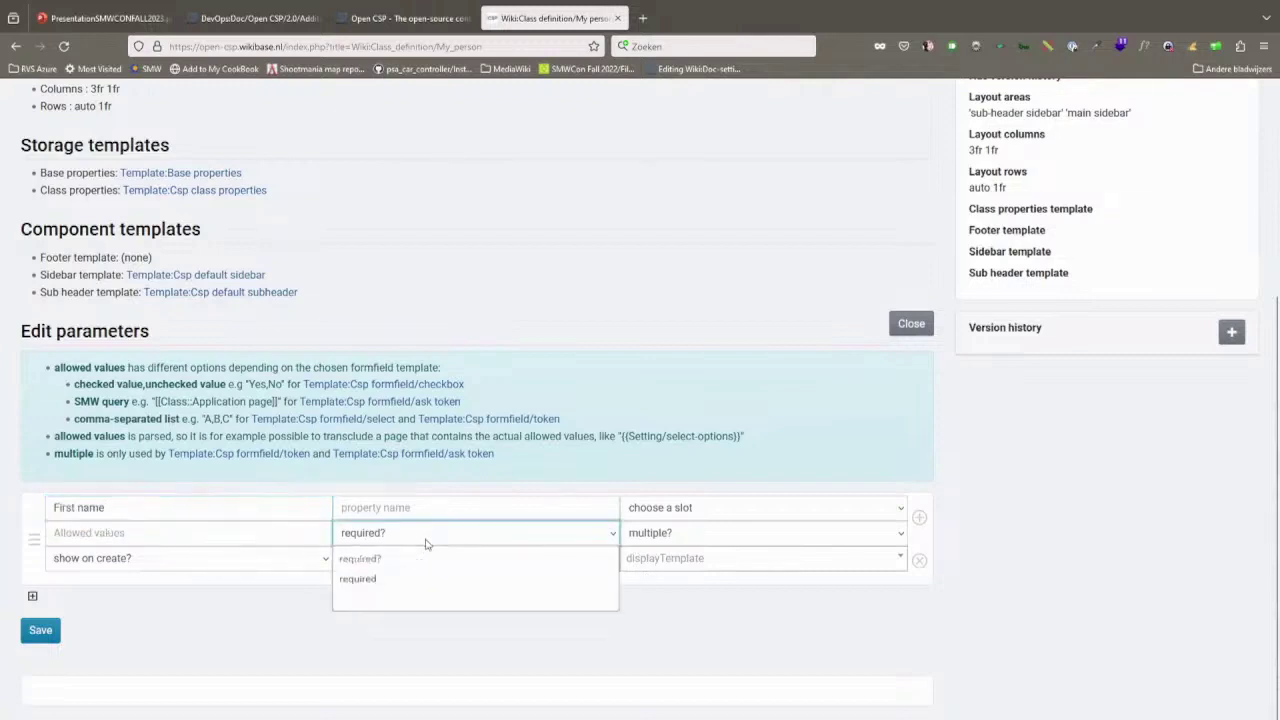
click(376, 580)
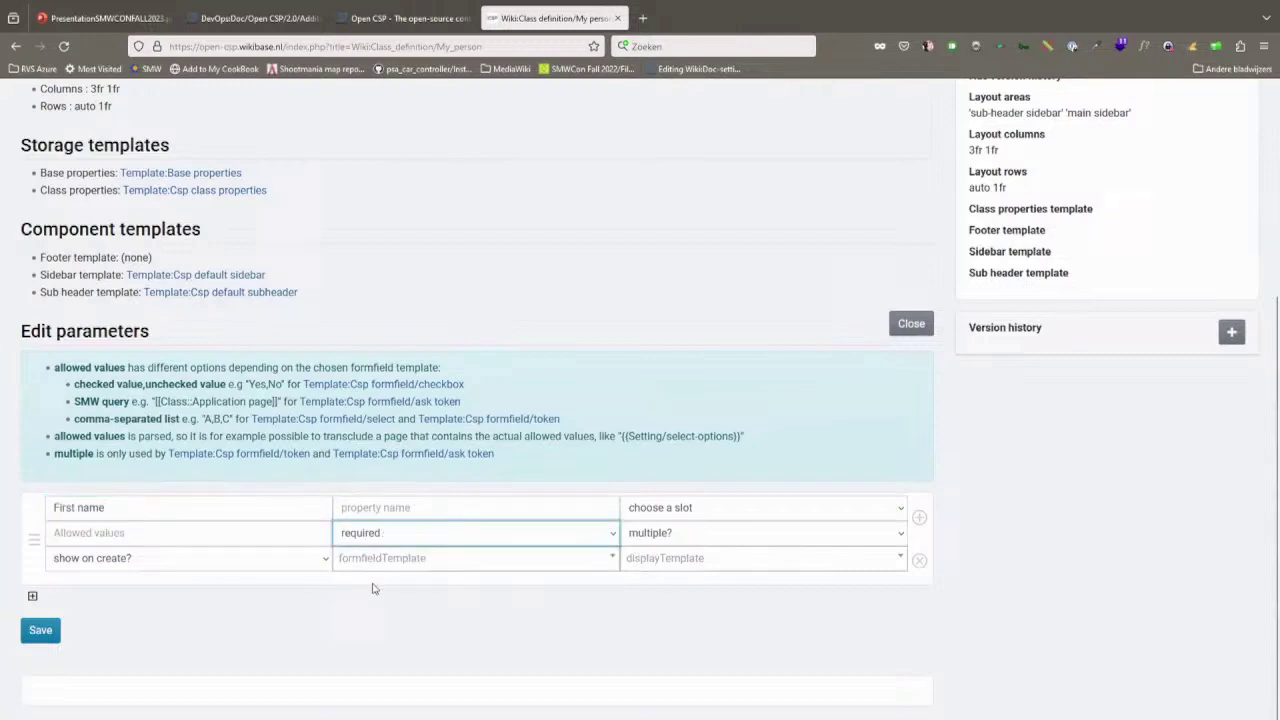
click(138, 562)
click(58, 604)
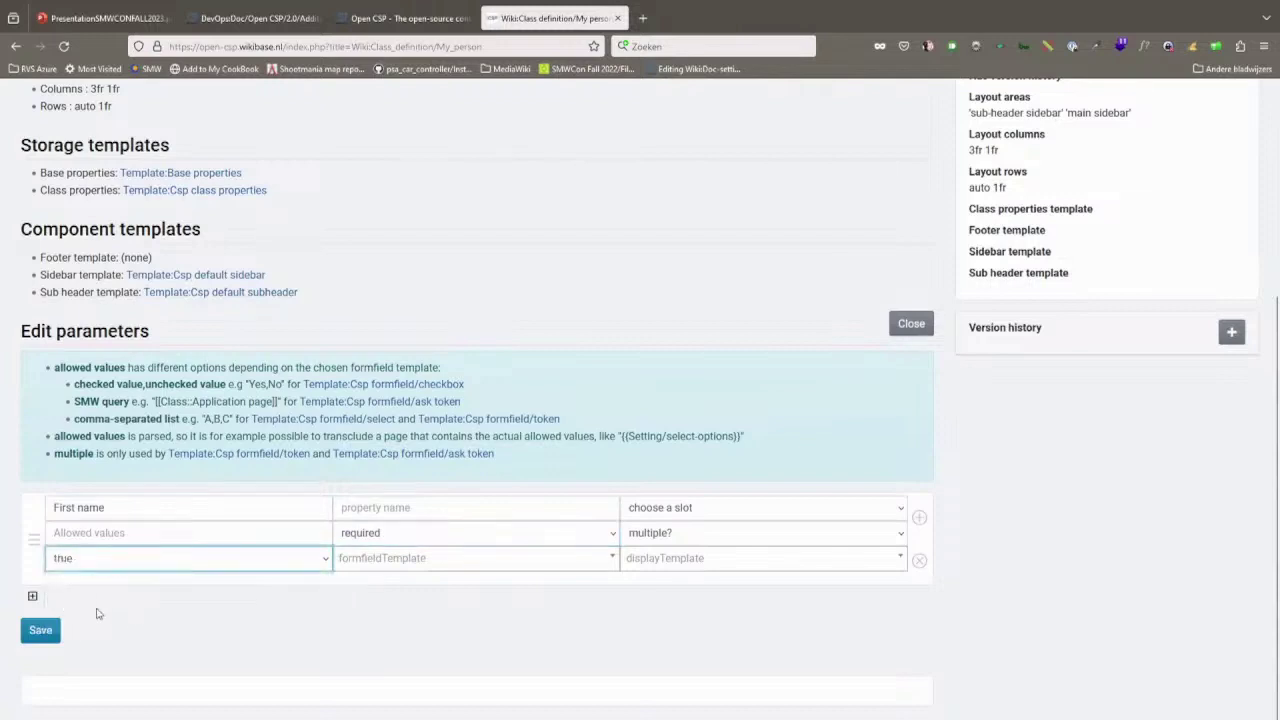
Step: Add a second parameter 'Last name', required and shown on create
click(32, 598)
click(314, 604)
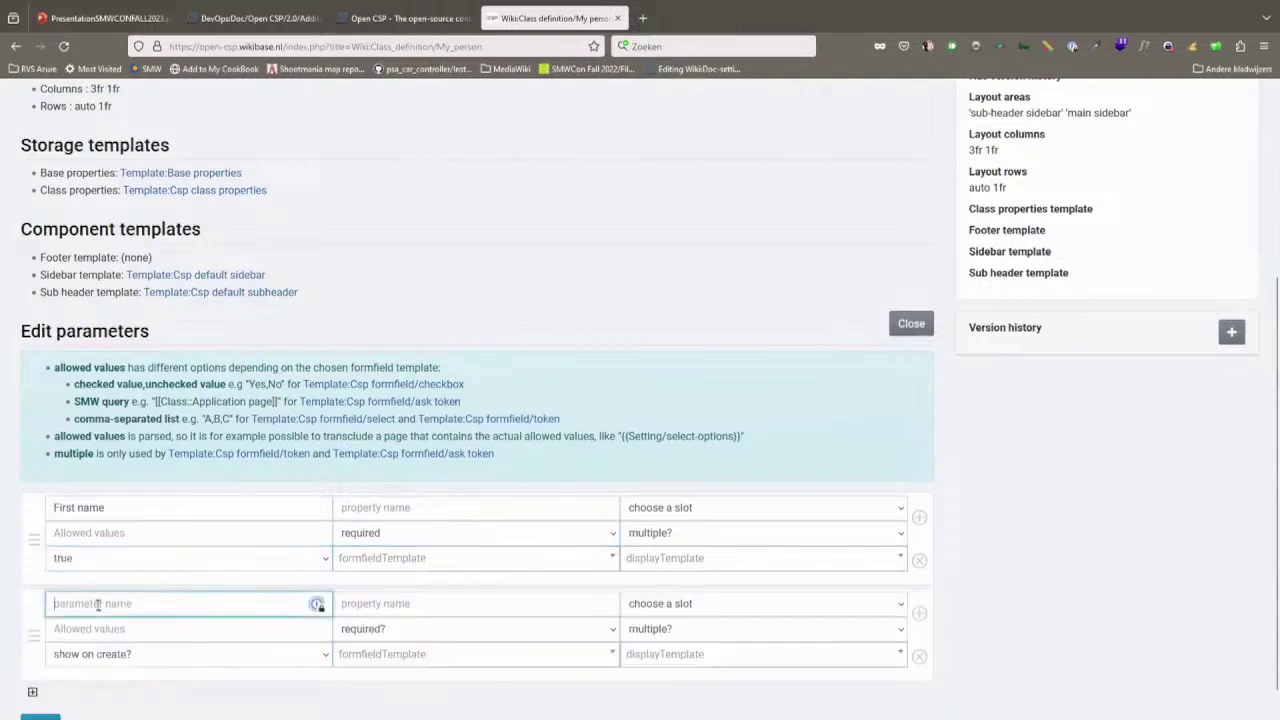
text(Last)
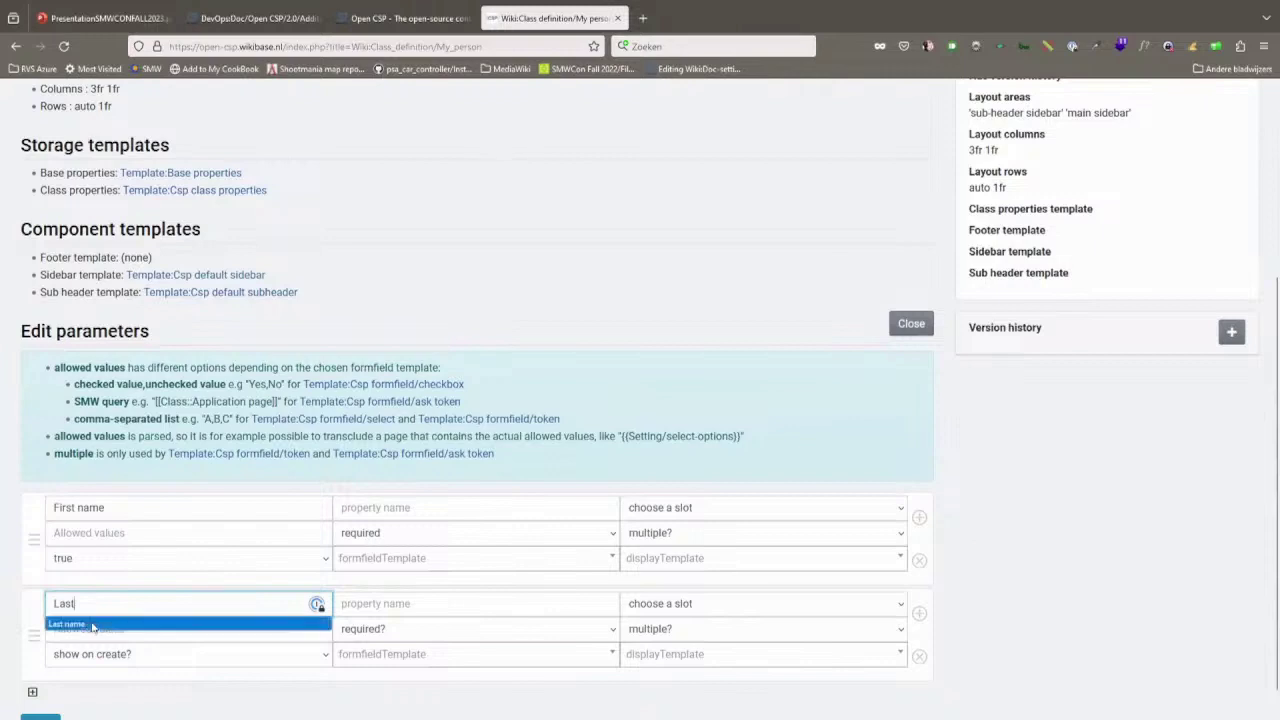
click(94, 623)
click(368, 629)
click(375, 681)
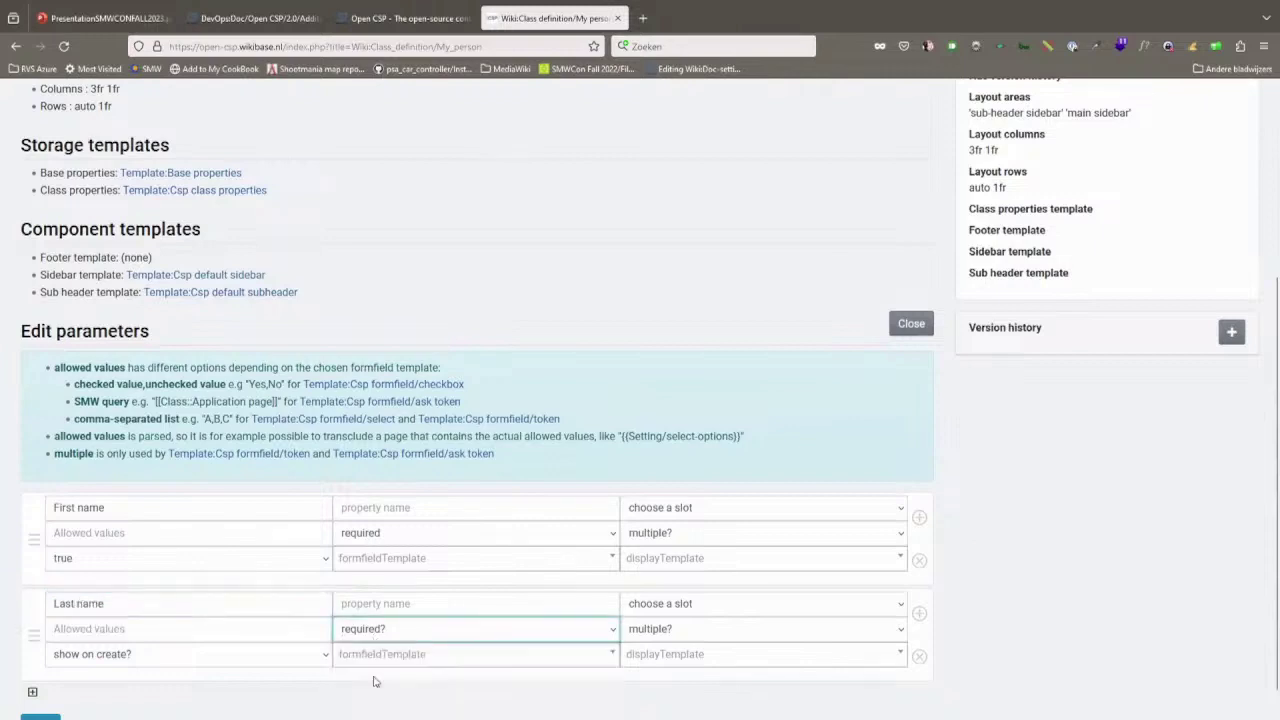
click(160, 655)
click(97, 702)
Step: Add a third parameter 'Date of birth', required and shown on create
click(32, 692)
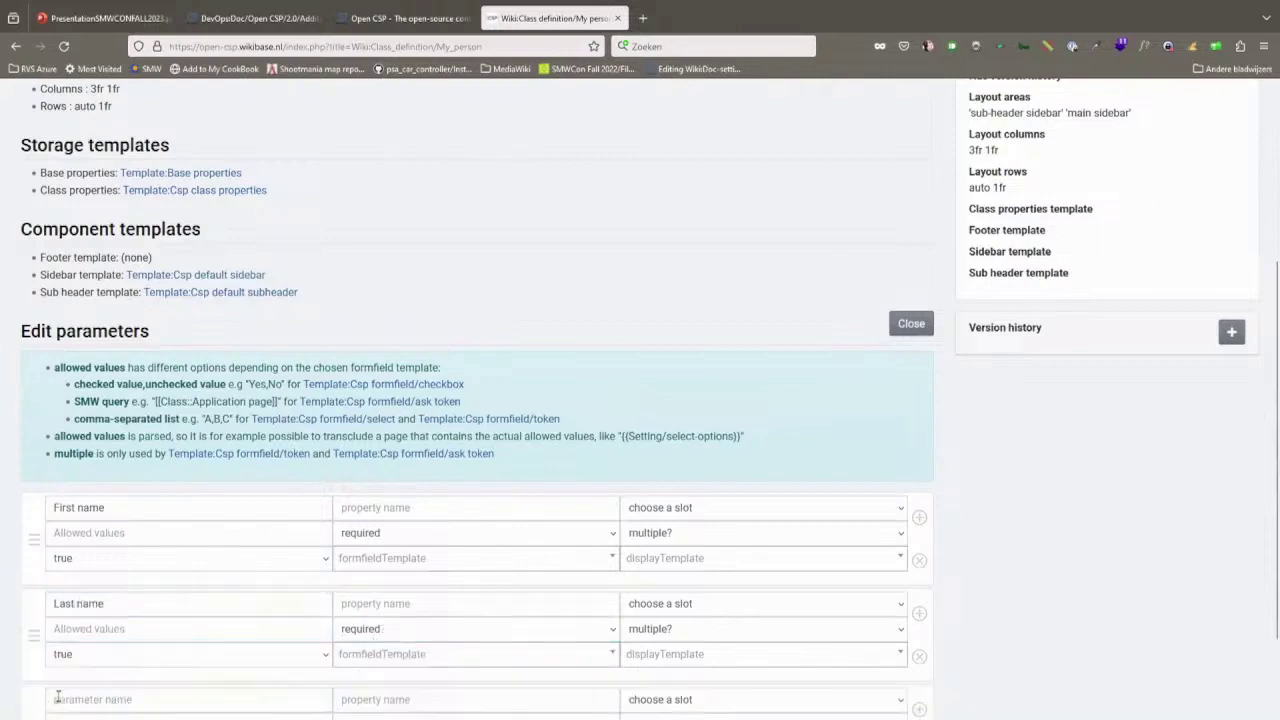
scroll(180, 646, down, 3)
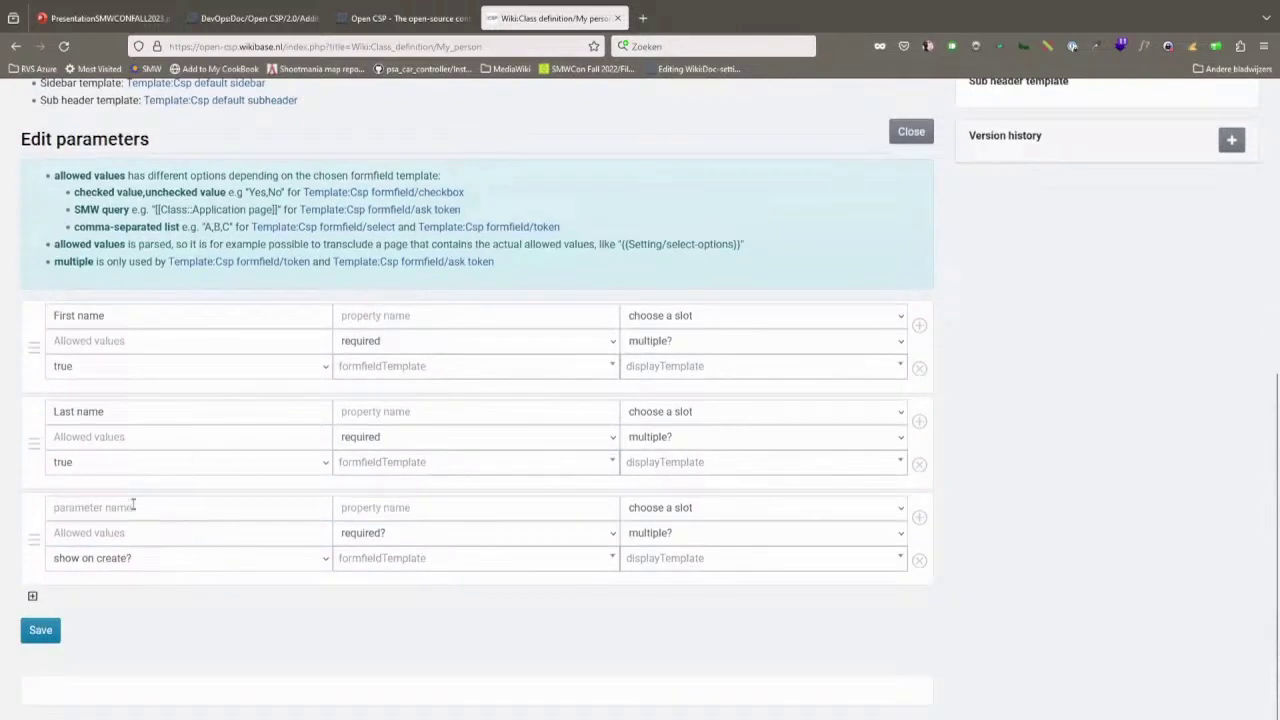
click(96, 507)
text(D)
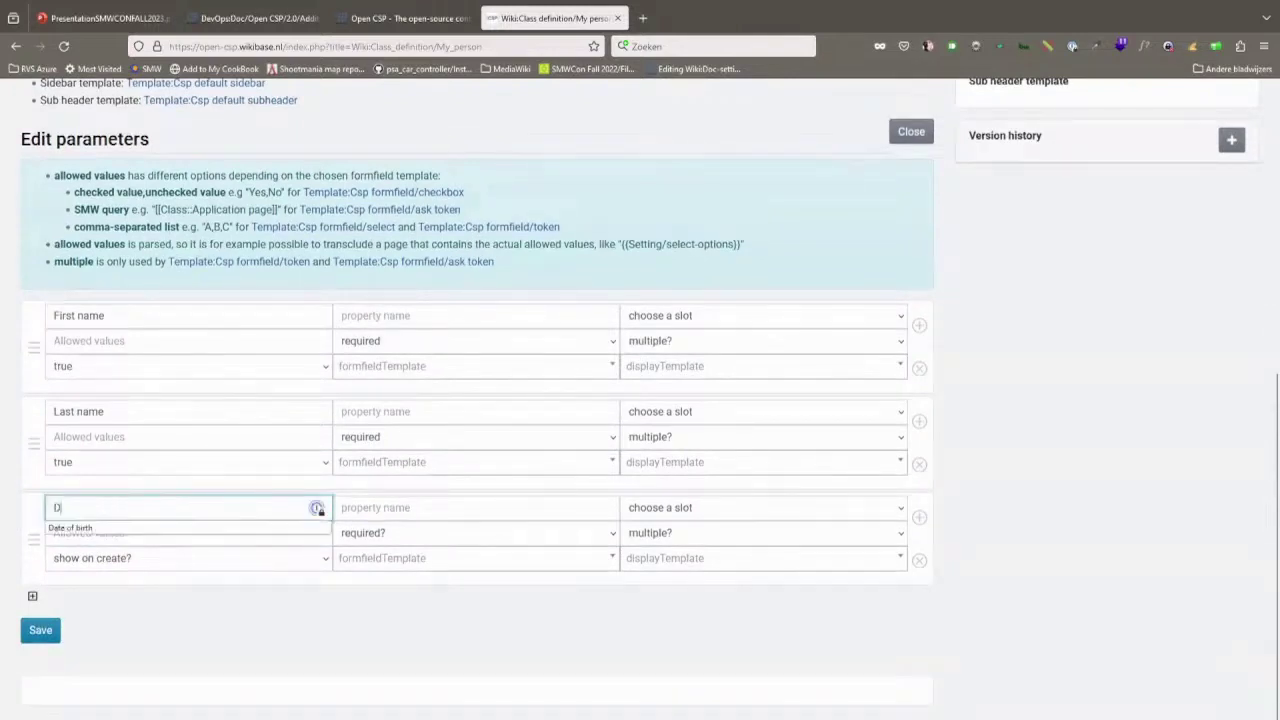
text(ate)
key(Down)
key(Tab)
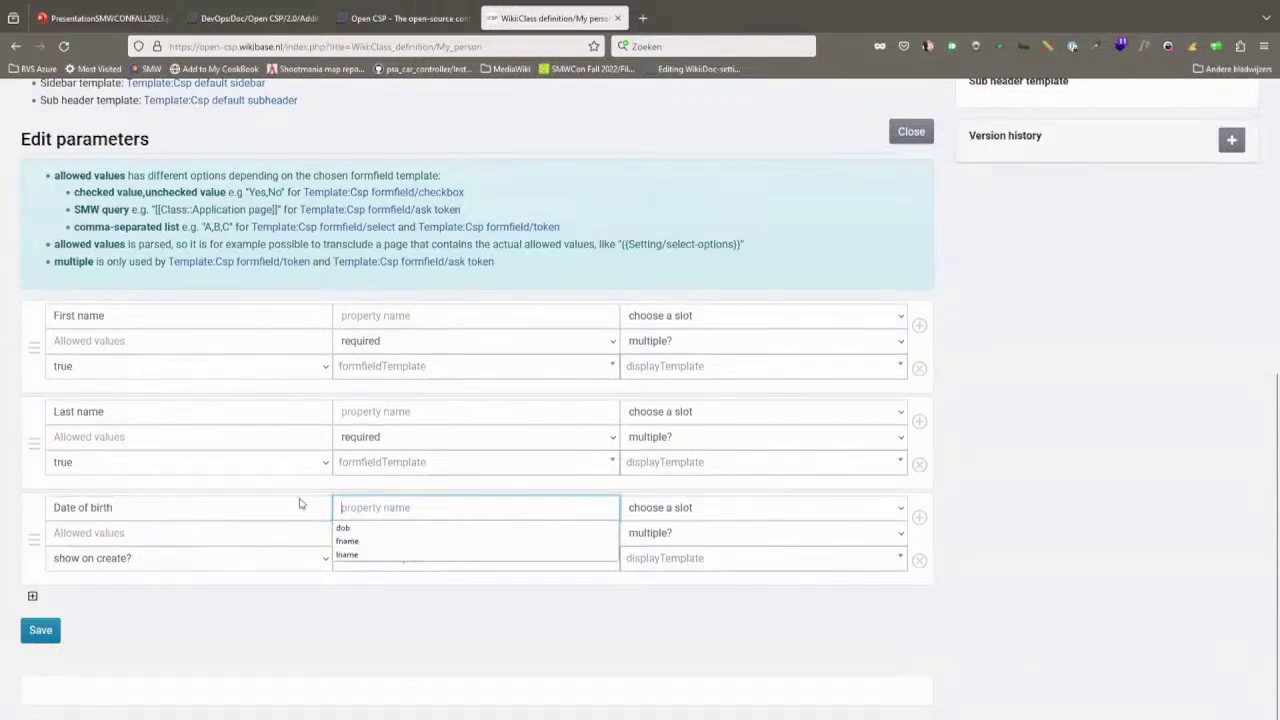
click(366, 532)
click(362, 577)
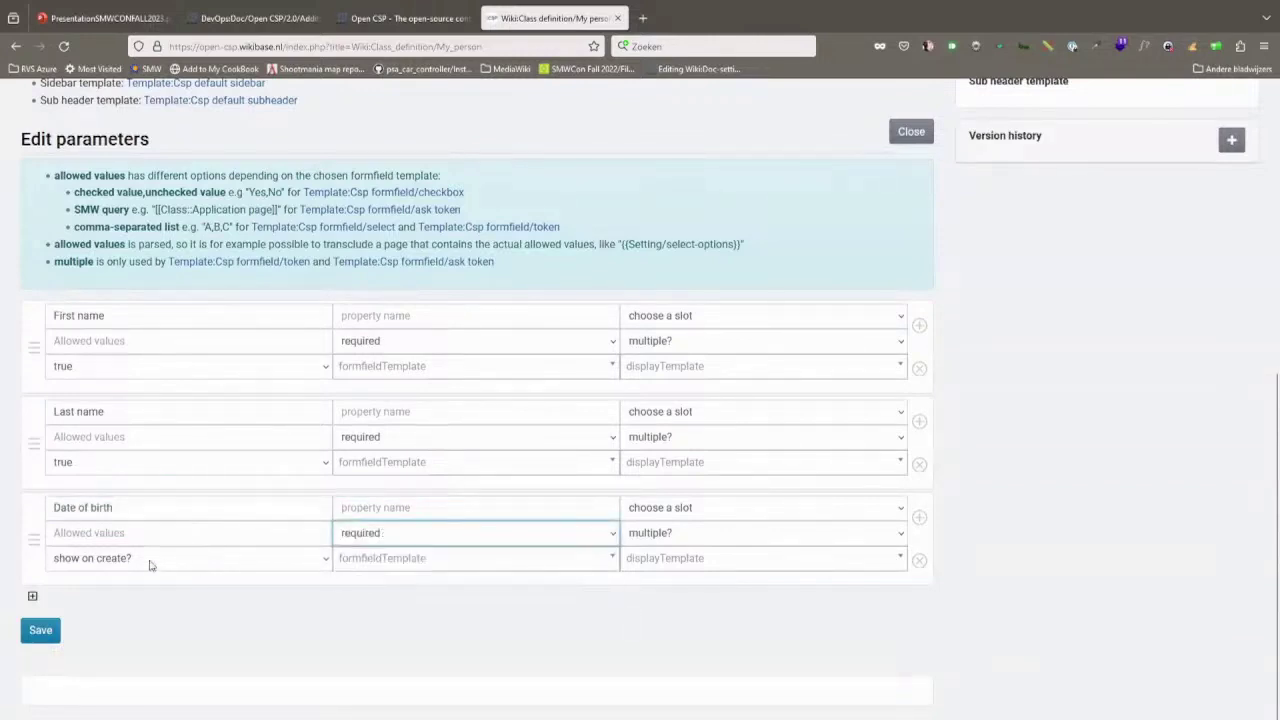
click(122, 566)
click(68, 606)
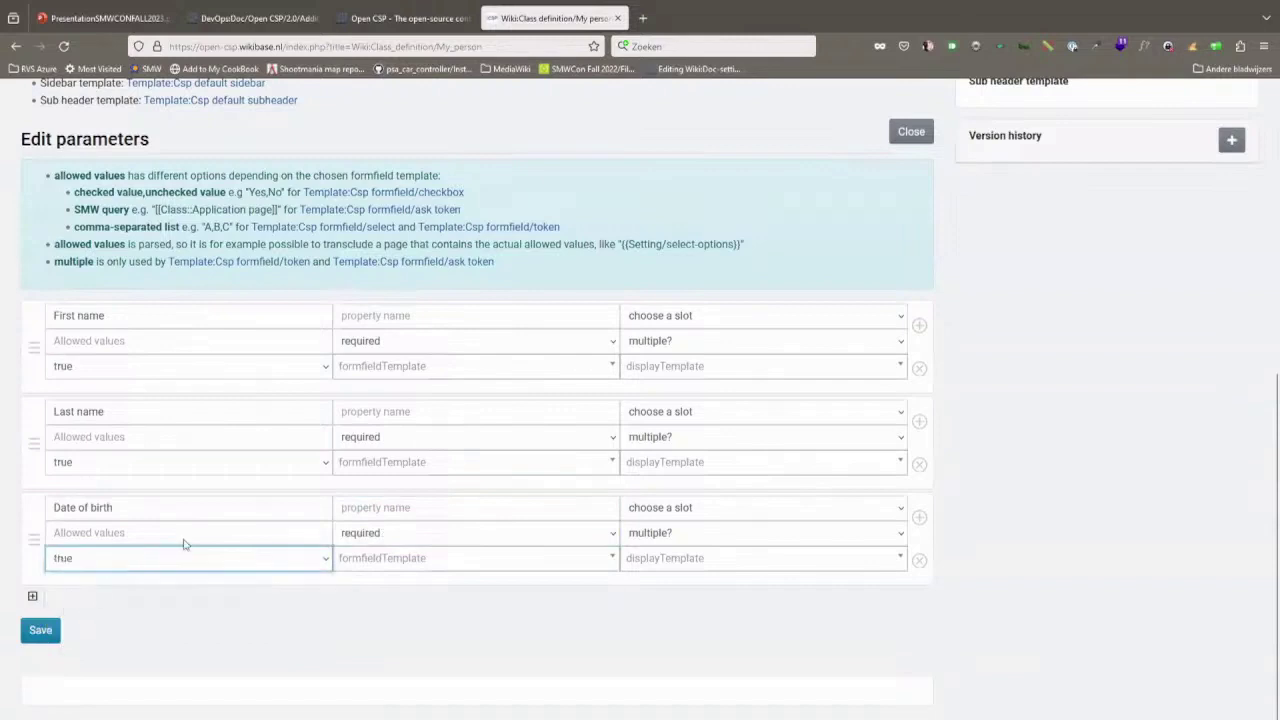
Step: Assign Csp formfield templates text, text and date to the three parameters and save
click(506, 373)
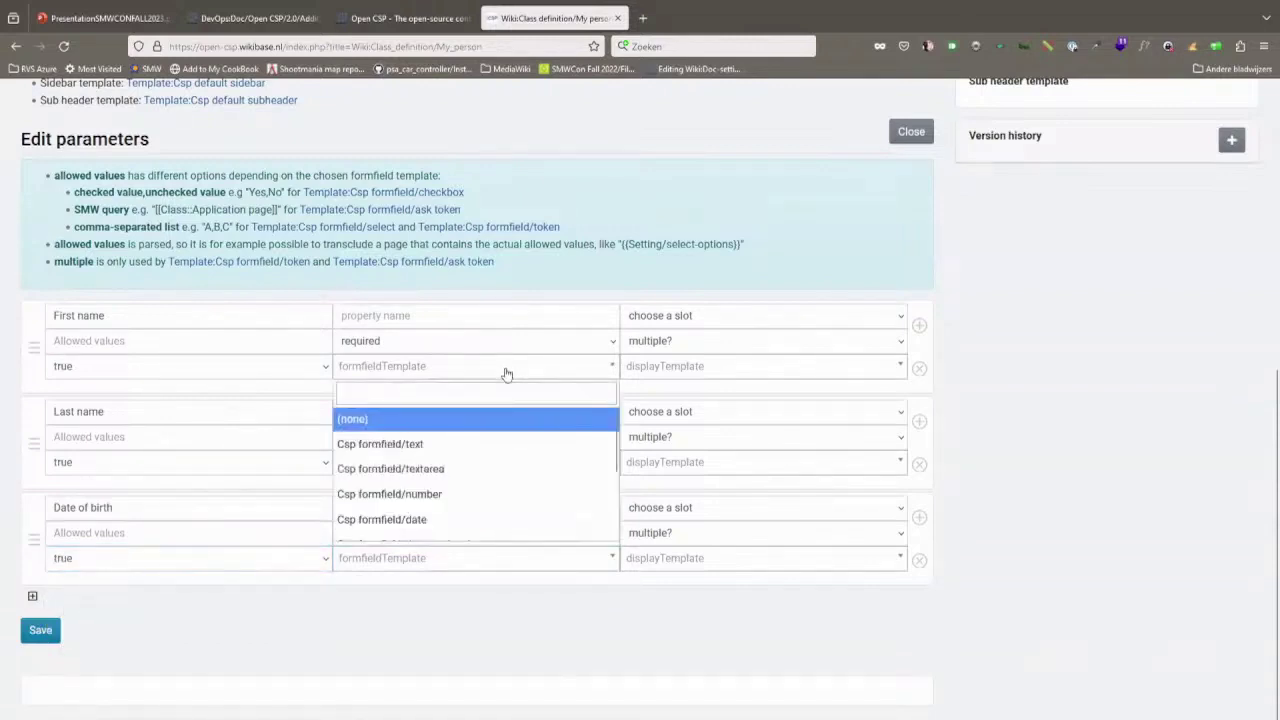
click(408, 449)
click(595, 462)
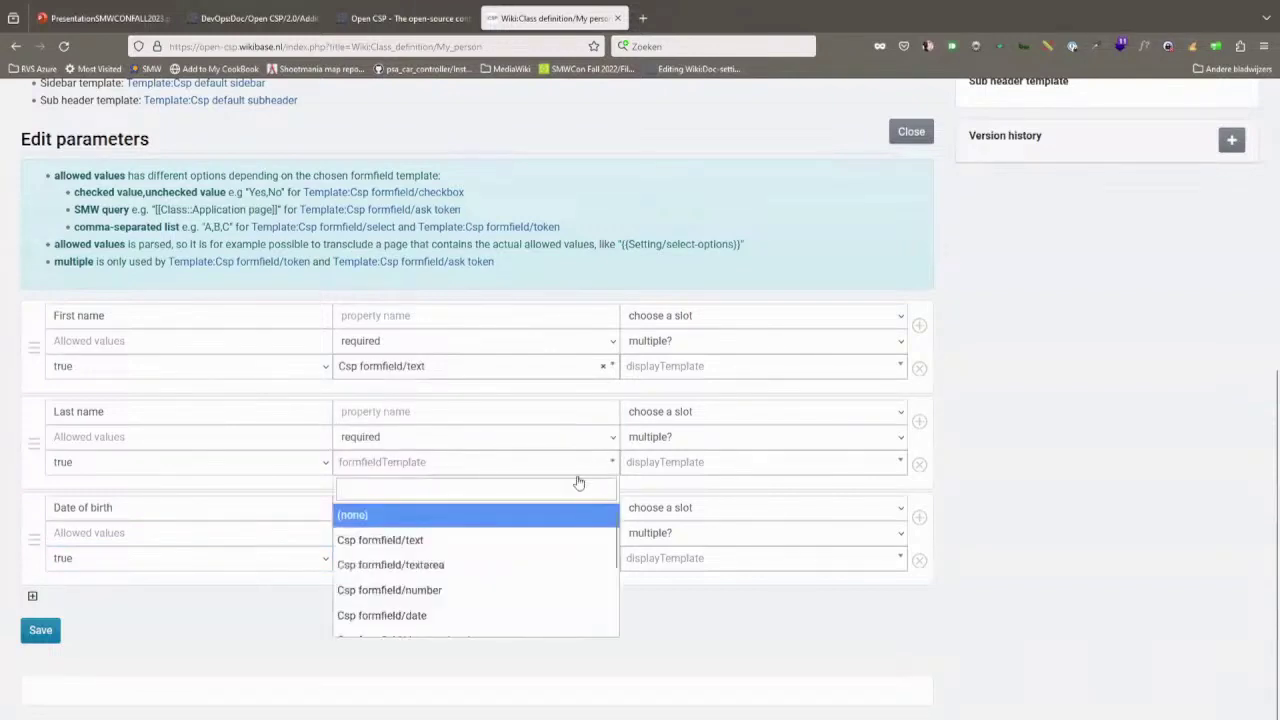
click(438, 537)
click(593, 563)
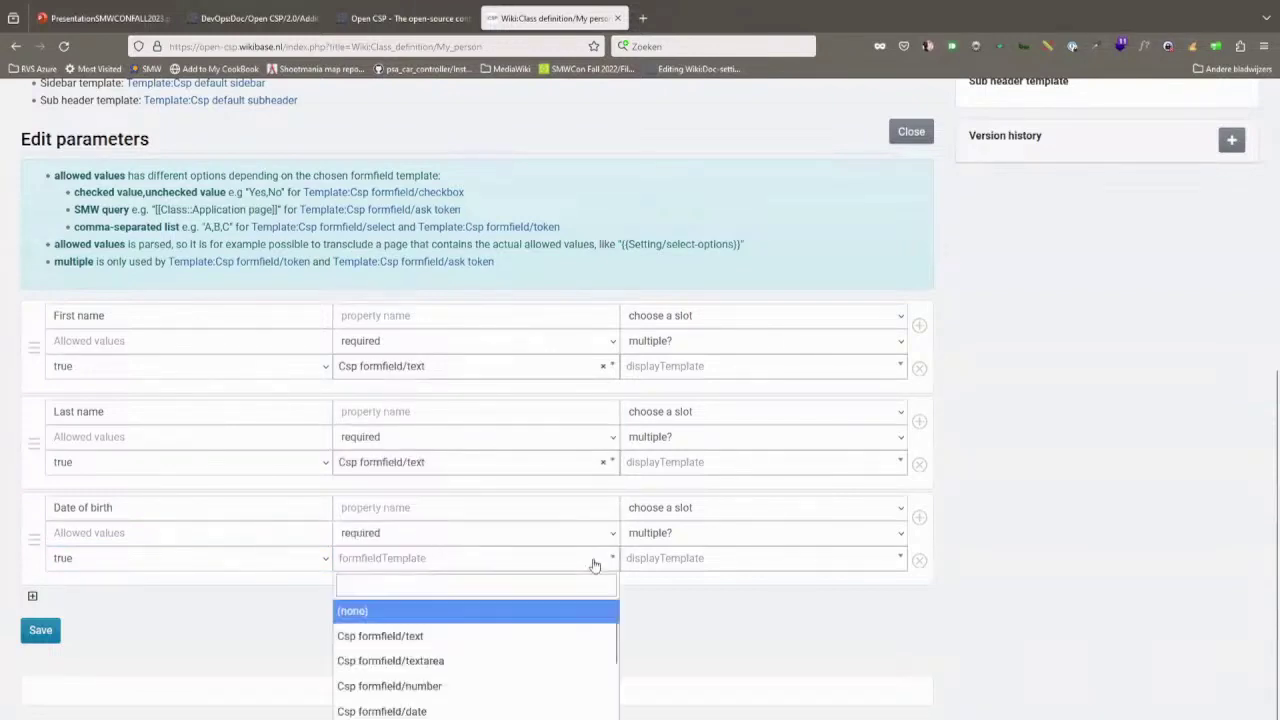
click(418, 712)
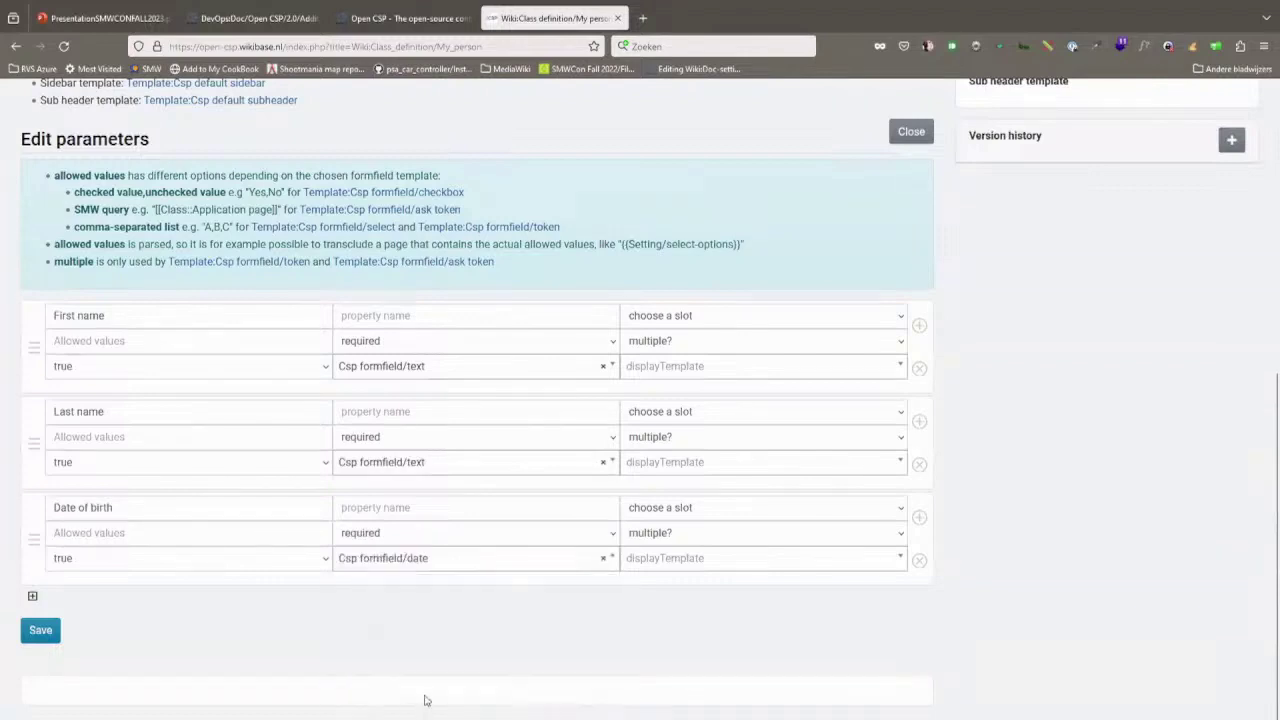
click(41, 629)
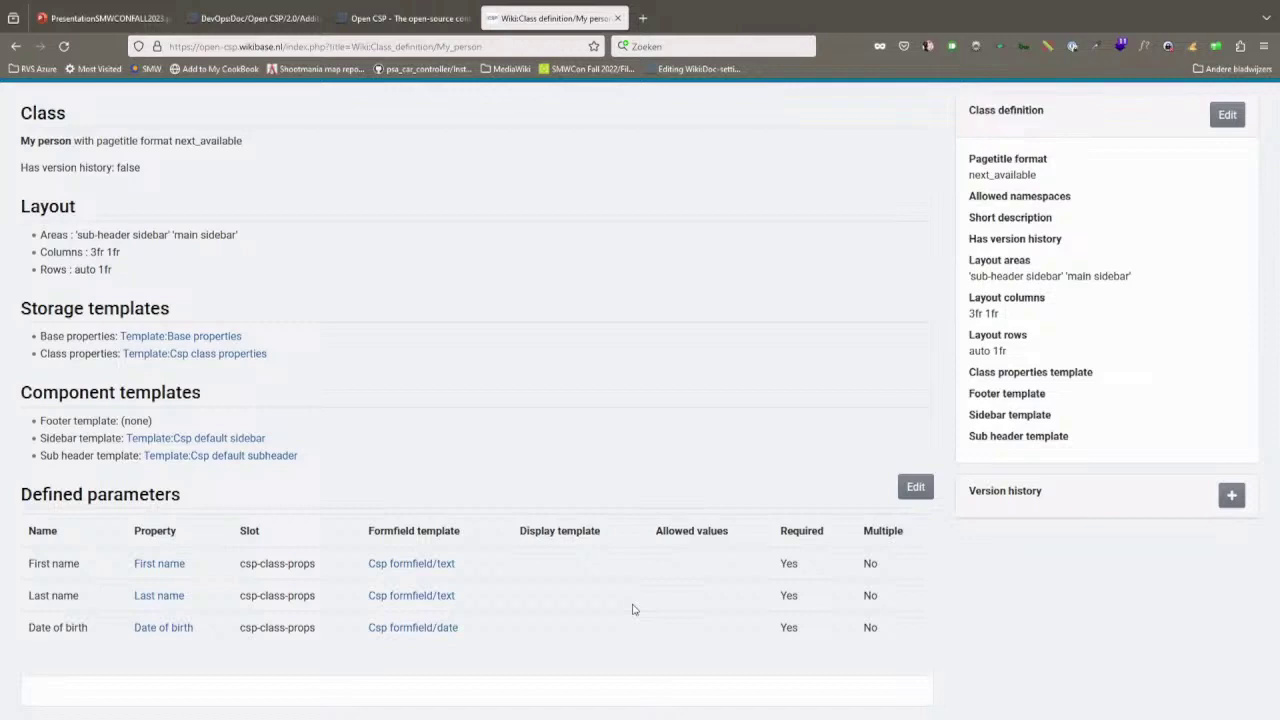
Step: Scroll through the saved Defined parameters table to review the three parameters
scroll(560, 400, up, 2)
scroll(557, 398, down, 2)
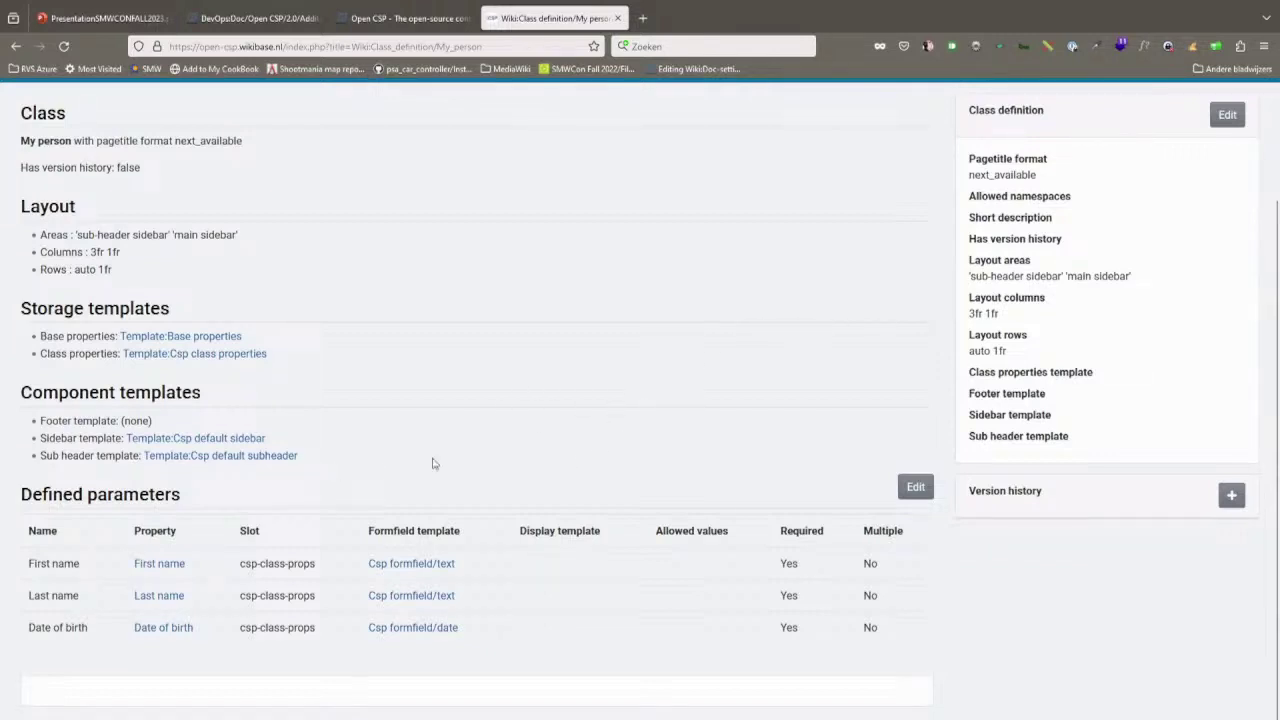
scroll(437, 463, up, 3)
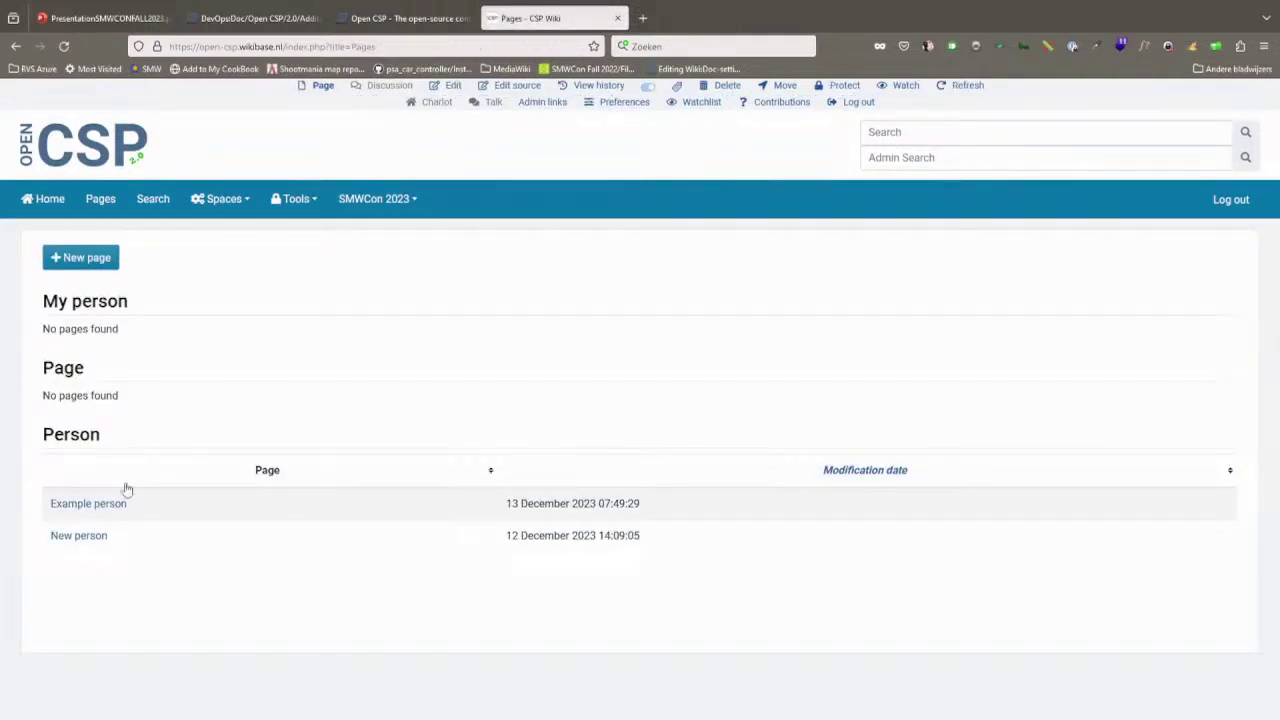
Step: Point out the Person and empty My person sections on the Pages overview, then start a new page
drag(110, 442, 54, 440)
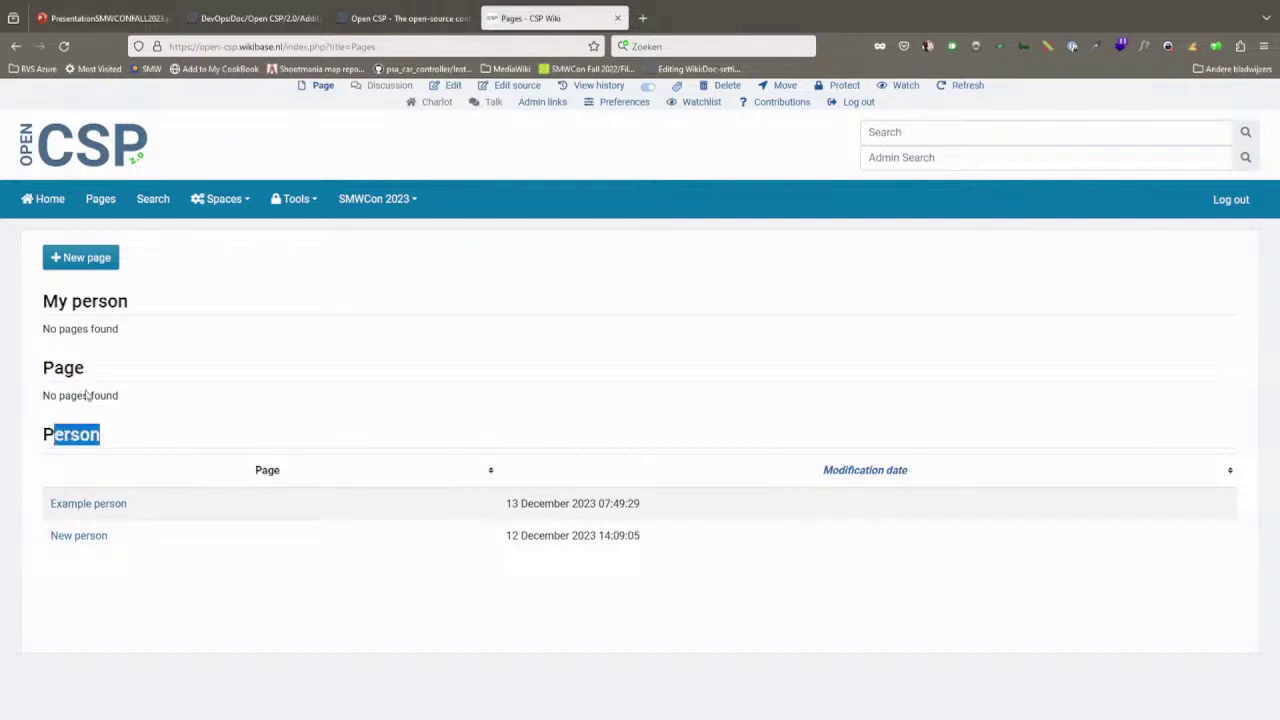
drag(150, 307, 37, 306)
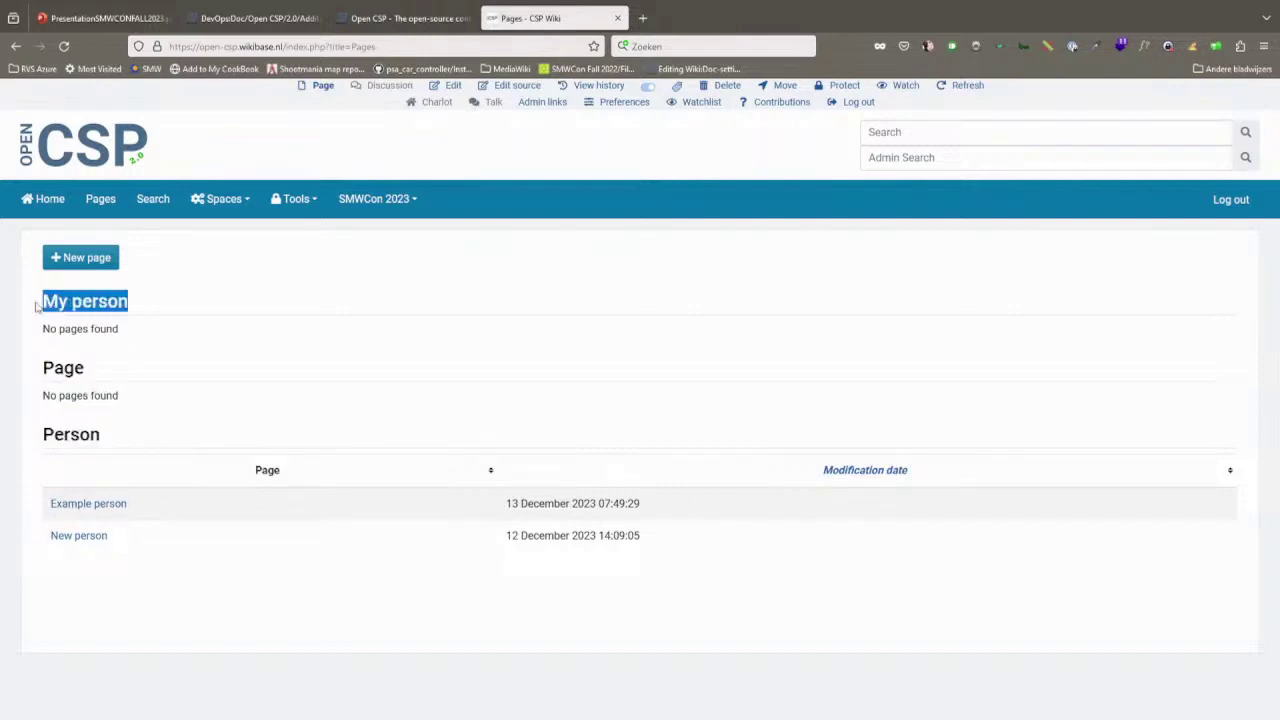
drag(155, 330, 40, 328)
click(179, 308)
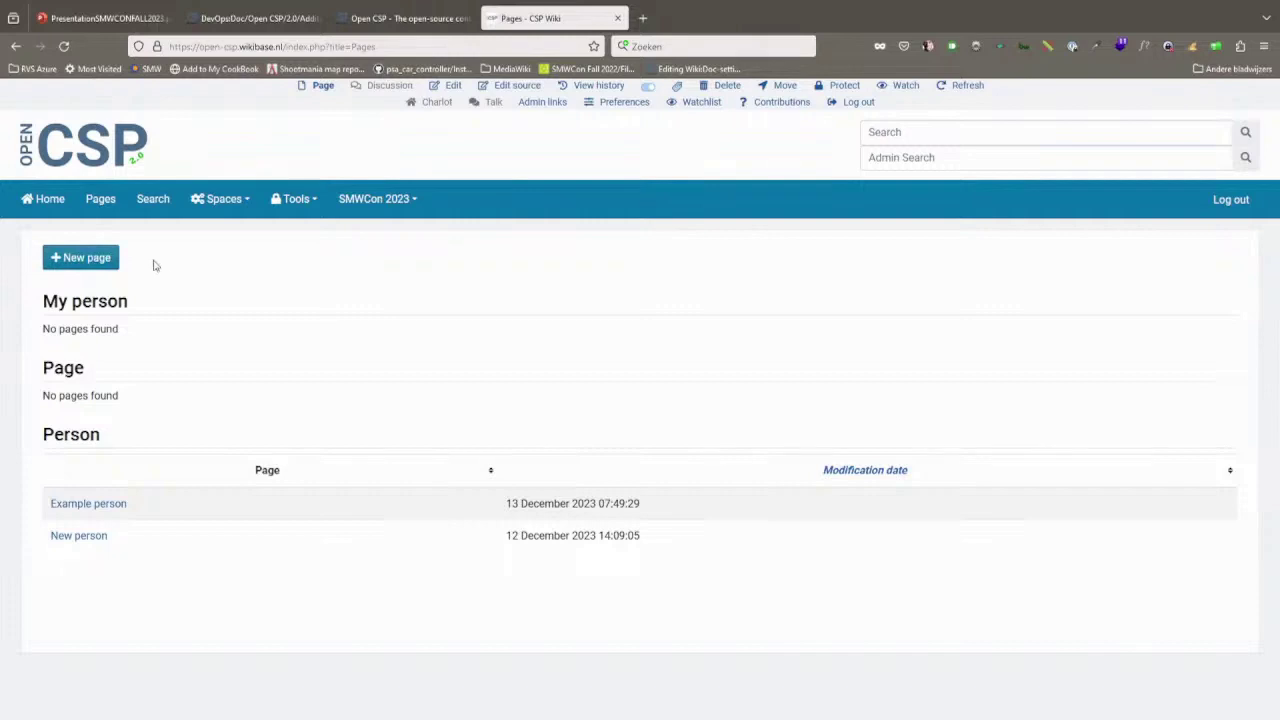
click(83, 259)
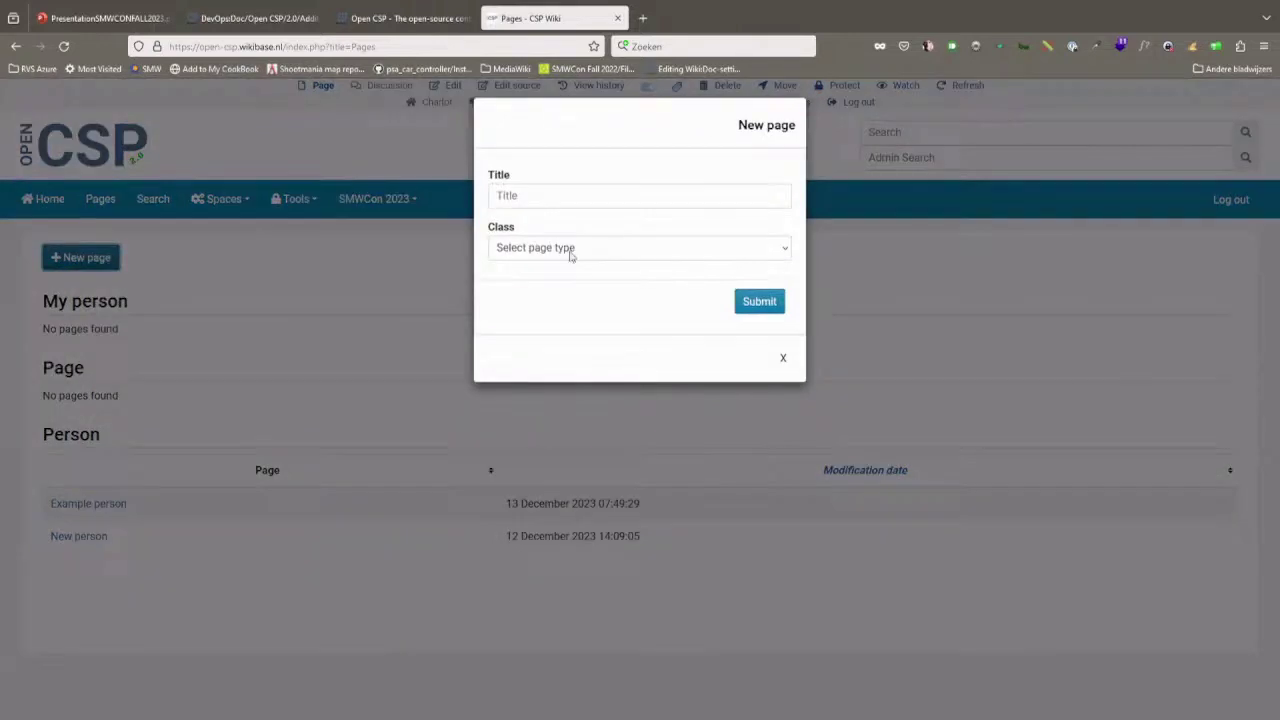
Step: Title the new page 'Charly' and set its class to My person
click(573, 199)
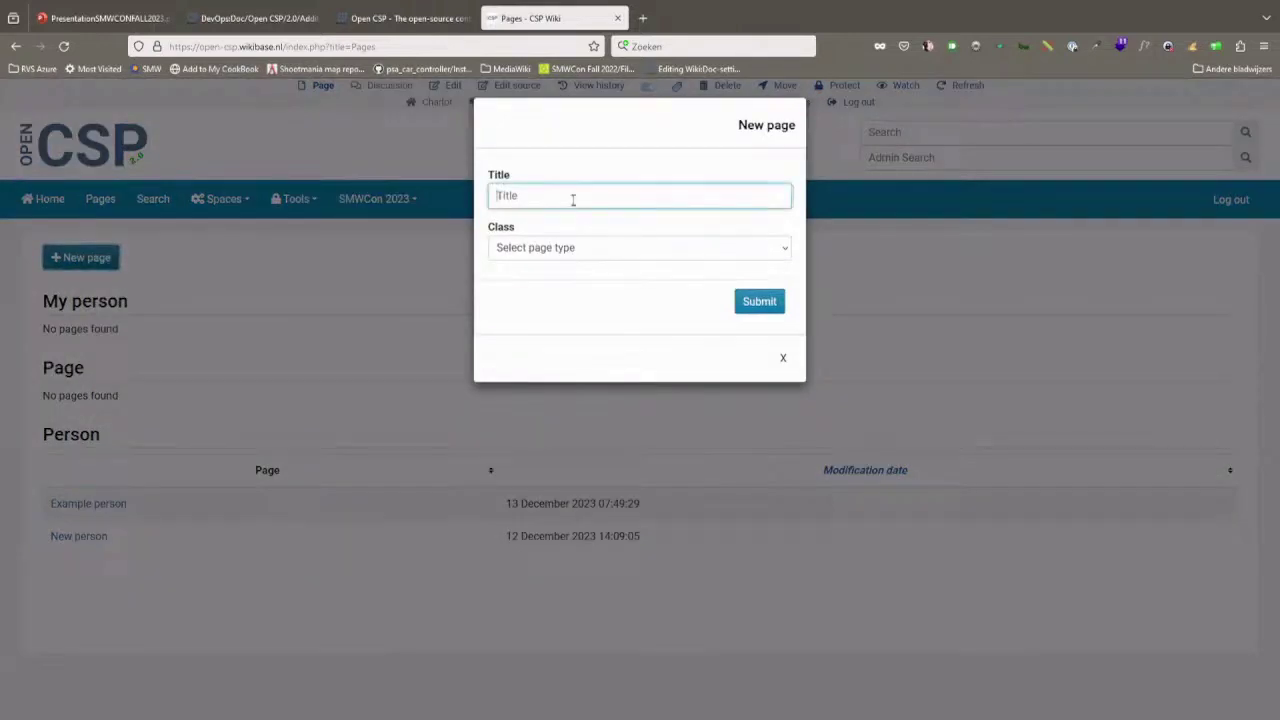
text(Charlot)
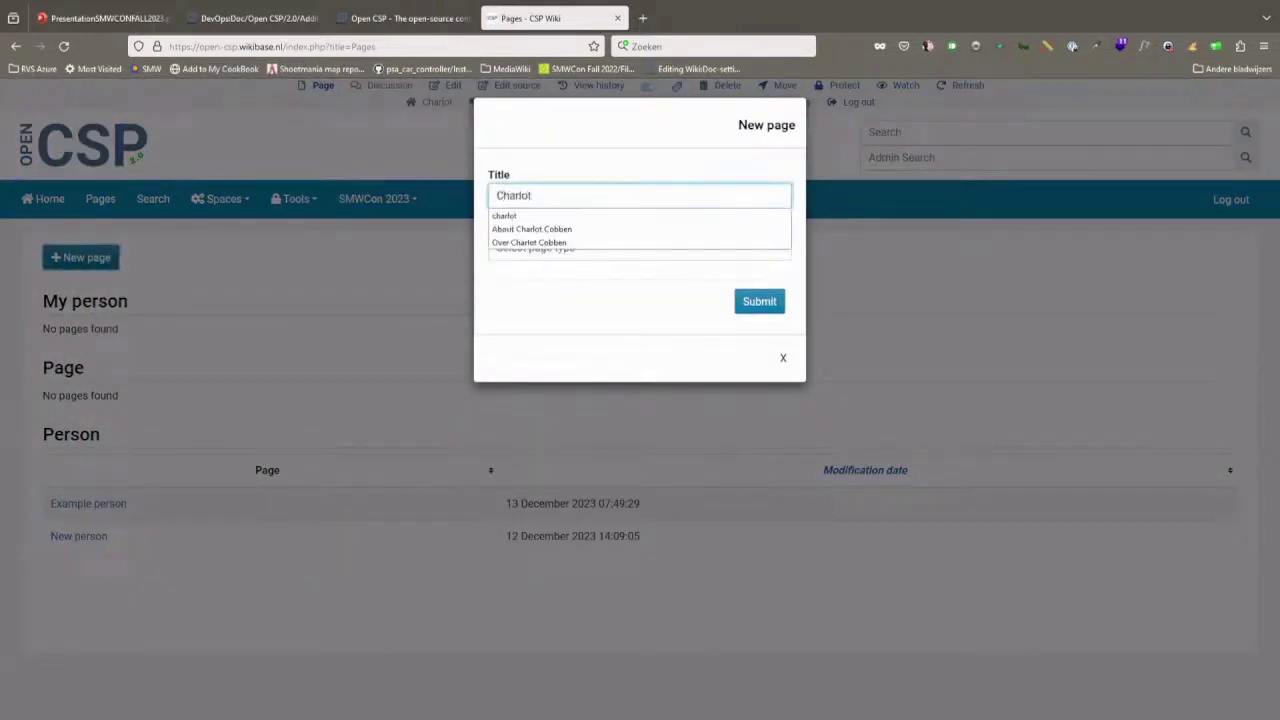
key(Escape)
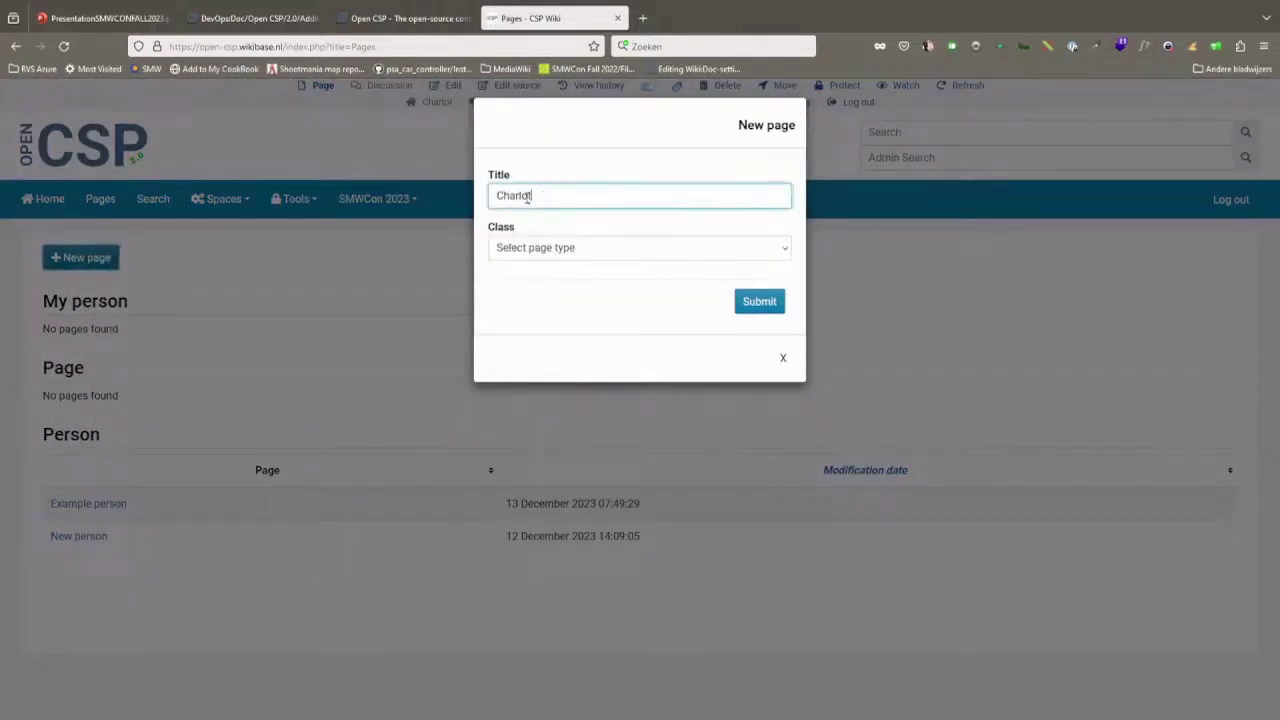
click(577, 197)
key(BackSpace)
text(y)
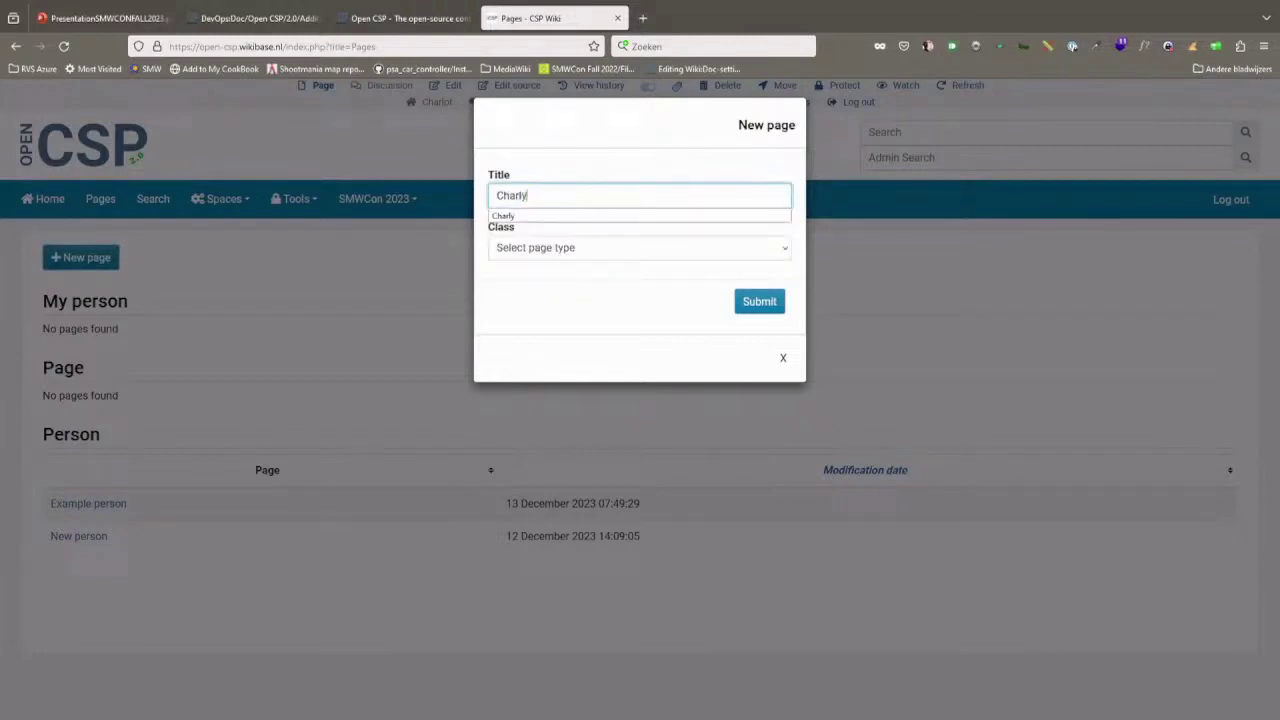
click(581, 167)
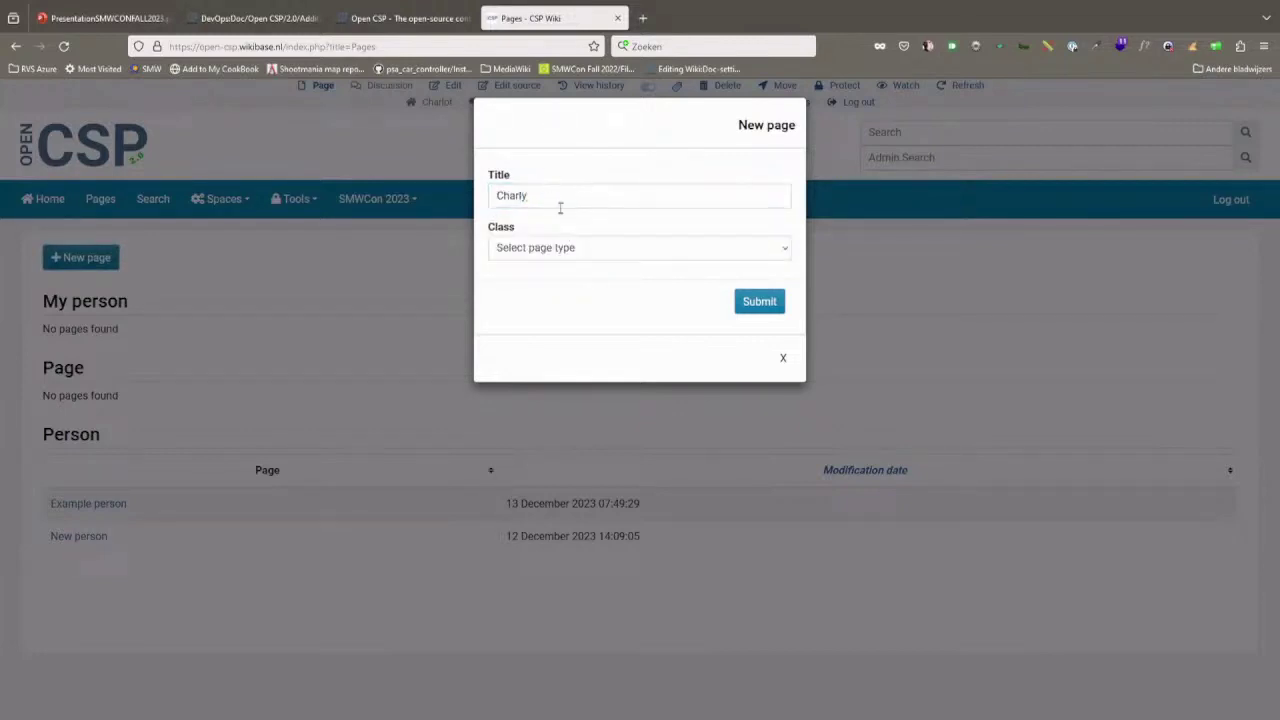
click(596, 251)
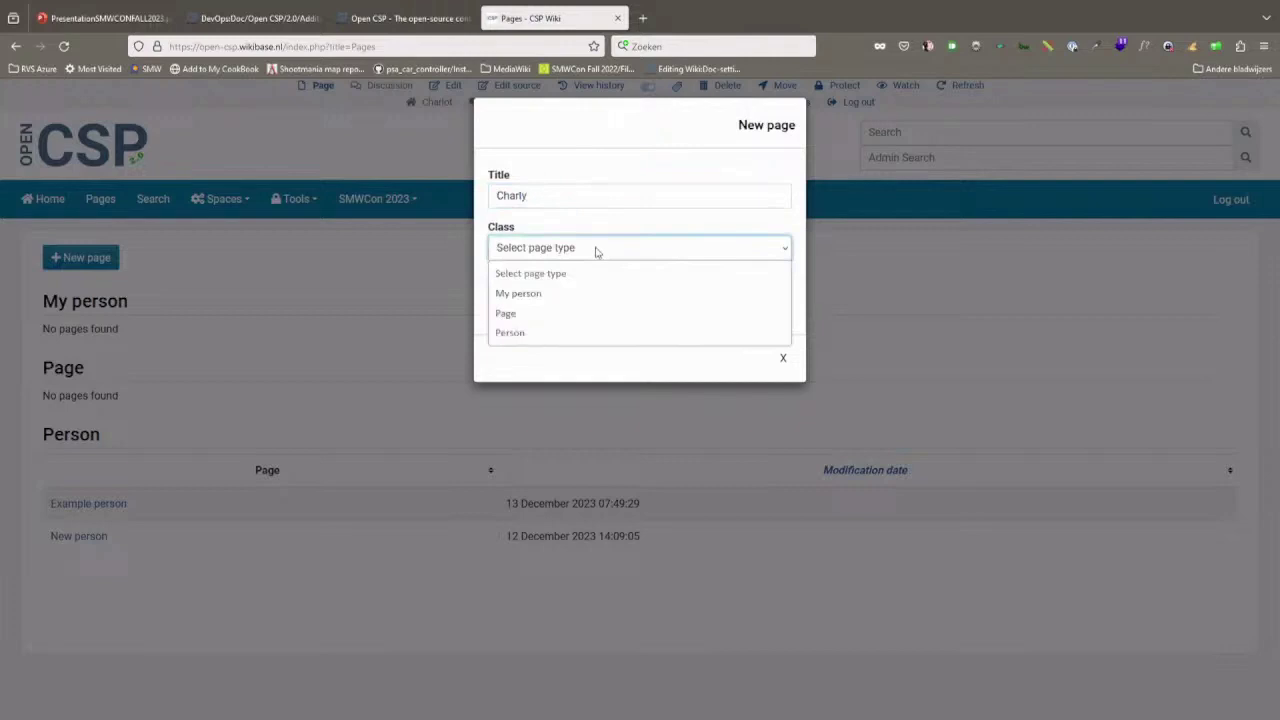
click(551, 293)
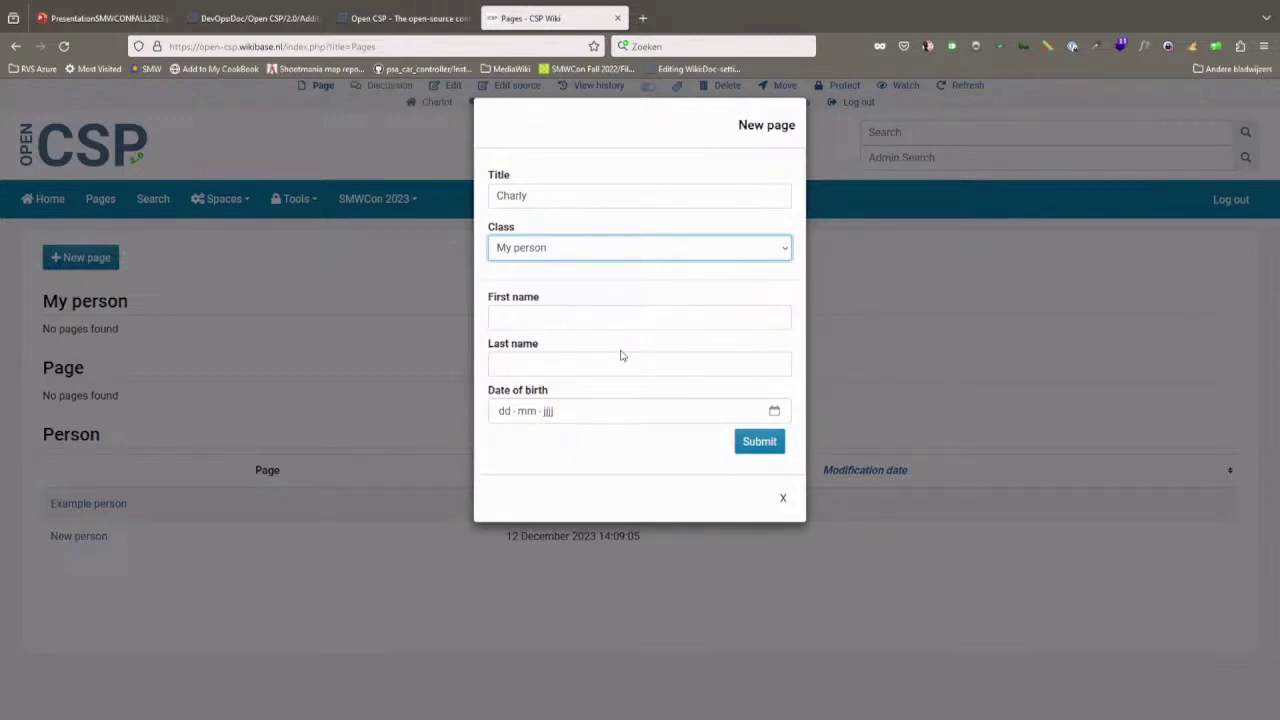
Step: Enter the first and last name, pick 1 December 2023 as birth date, and create the page
click(556, 319)
click(566, 373)
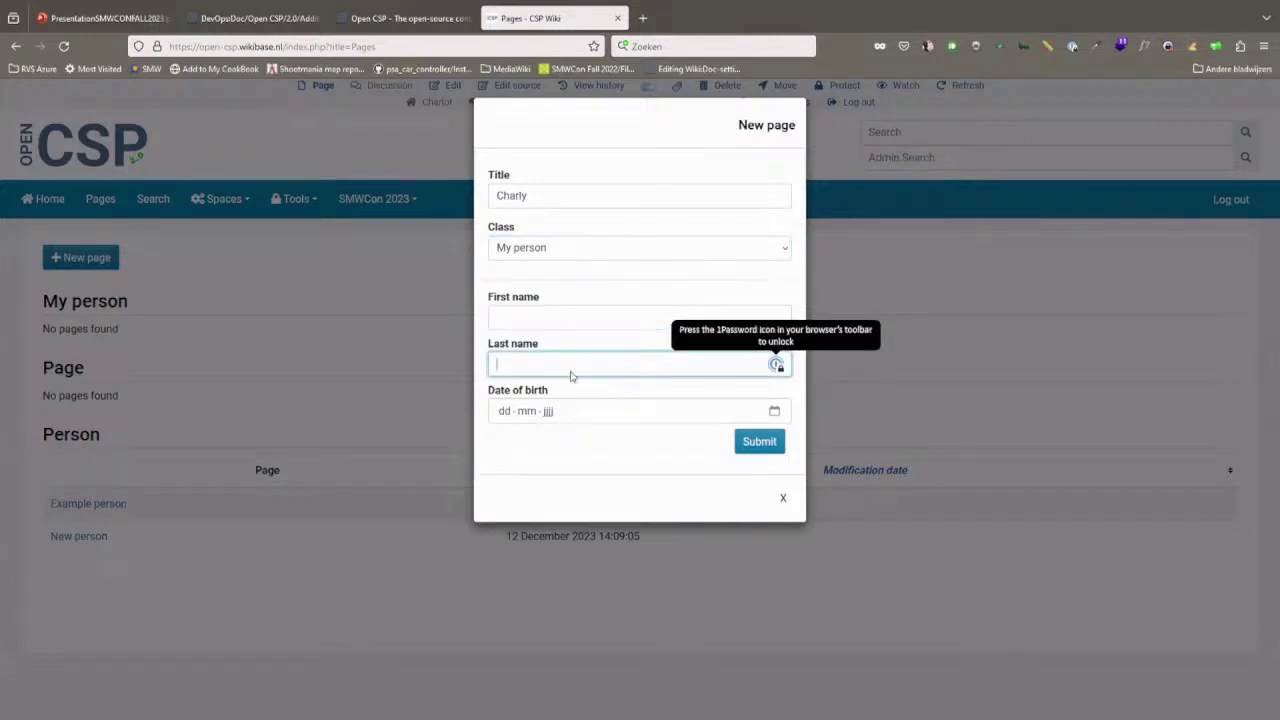
click(593, 297)
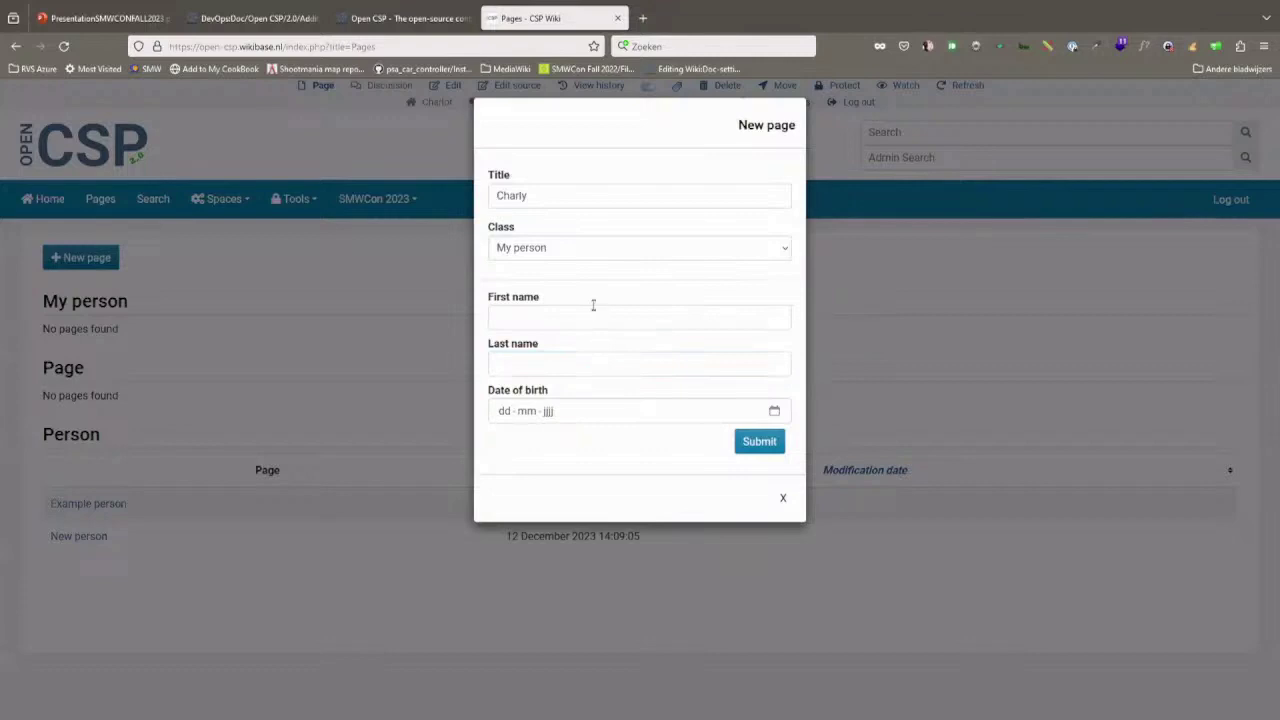
click(582, 315)
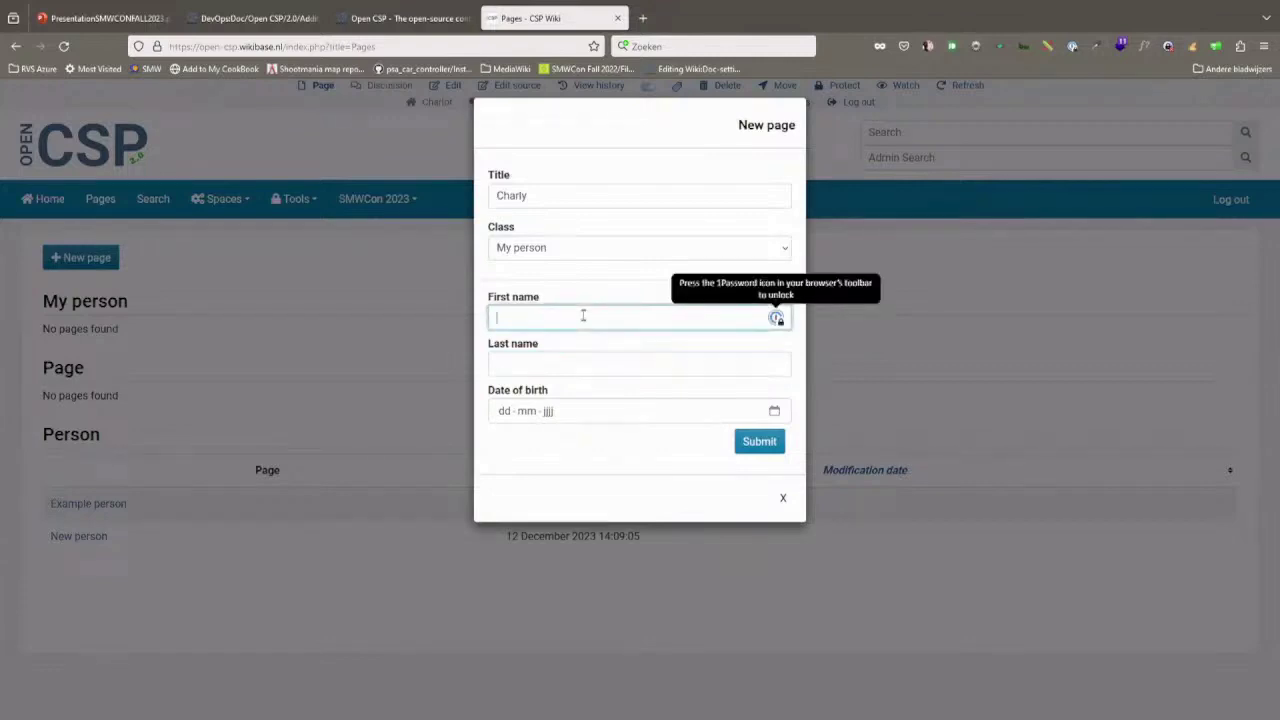
key(Tab)
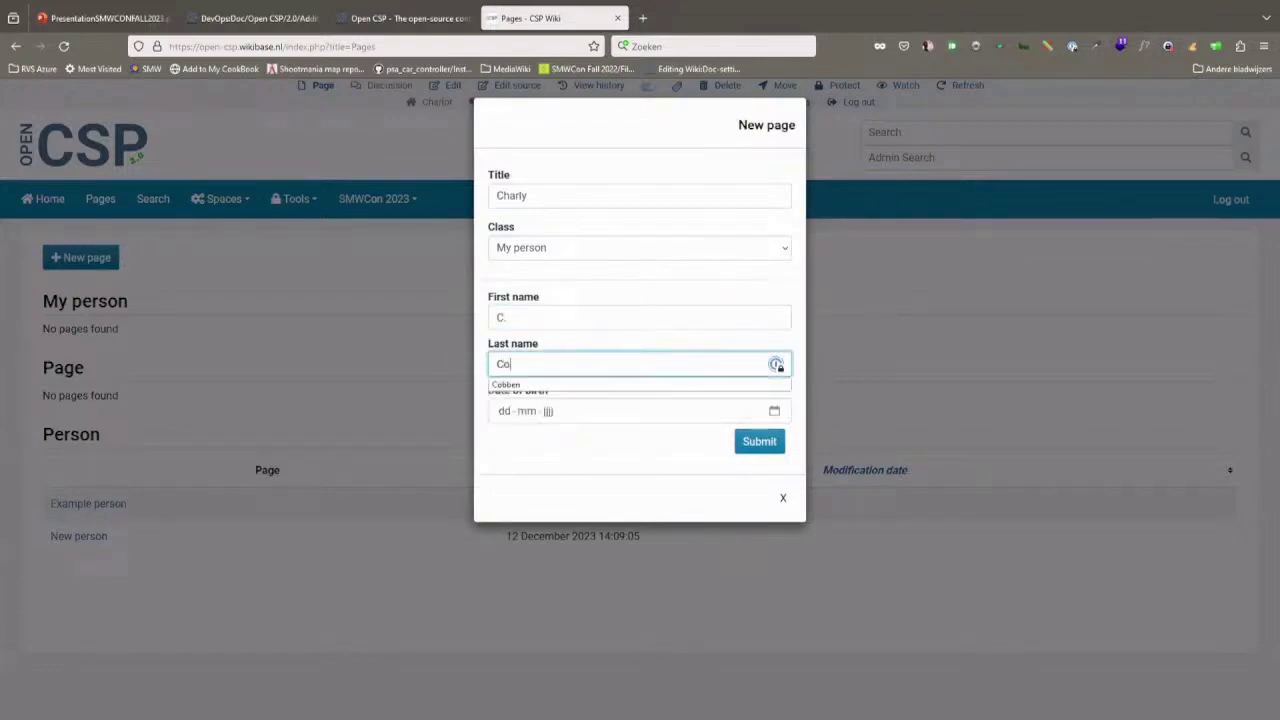
key(Tab)
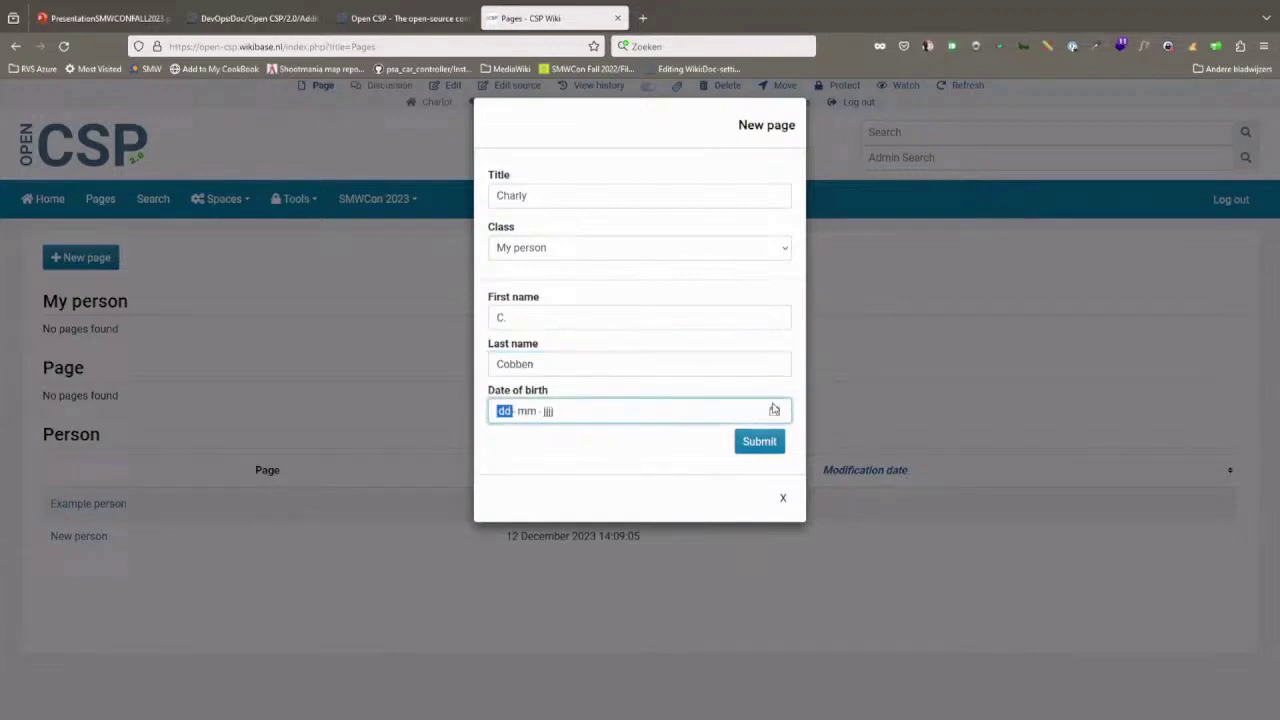
click(773, 410)
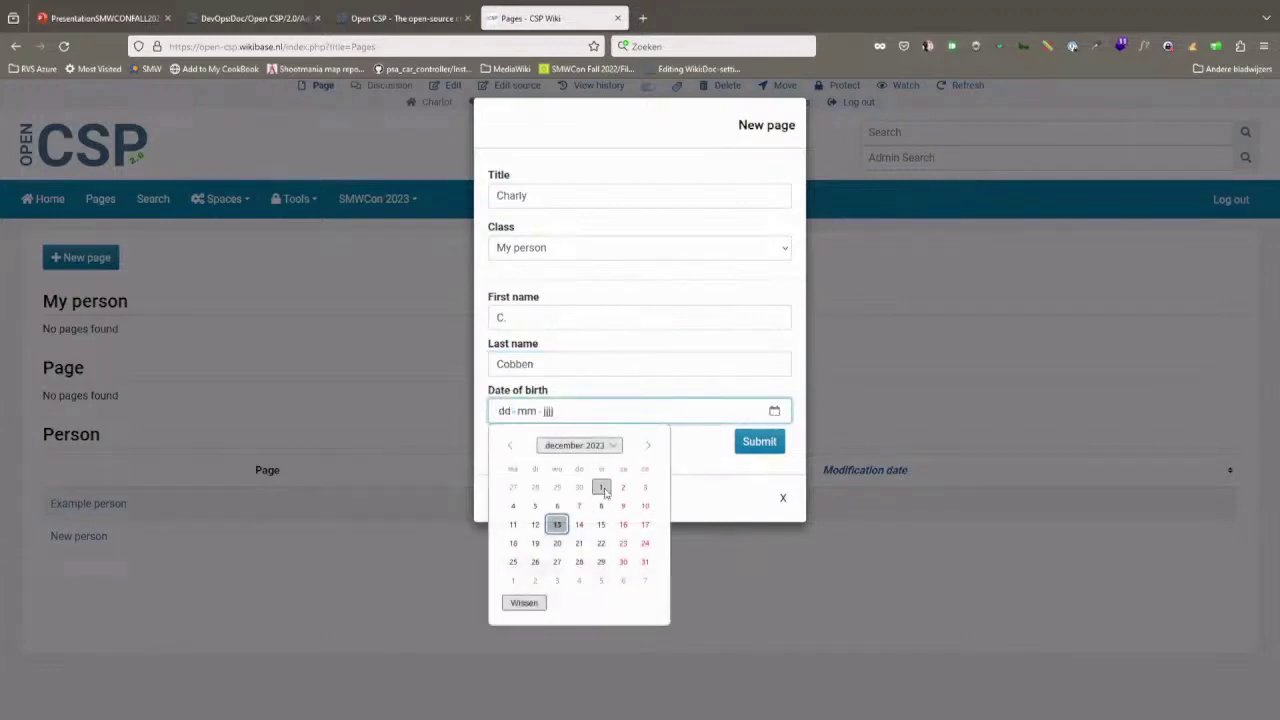
click(602, 487)
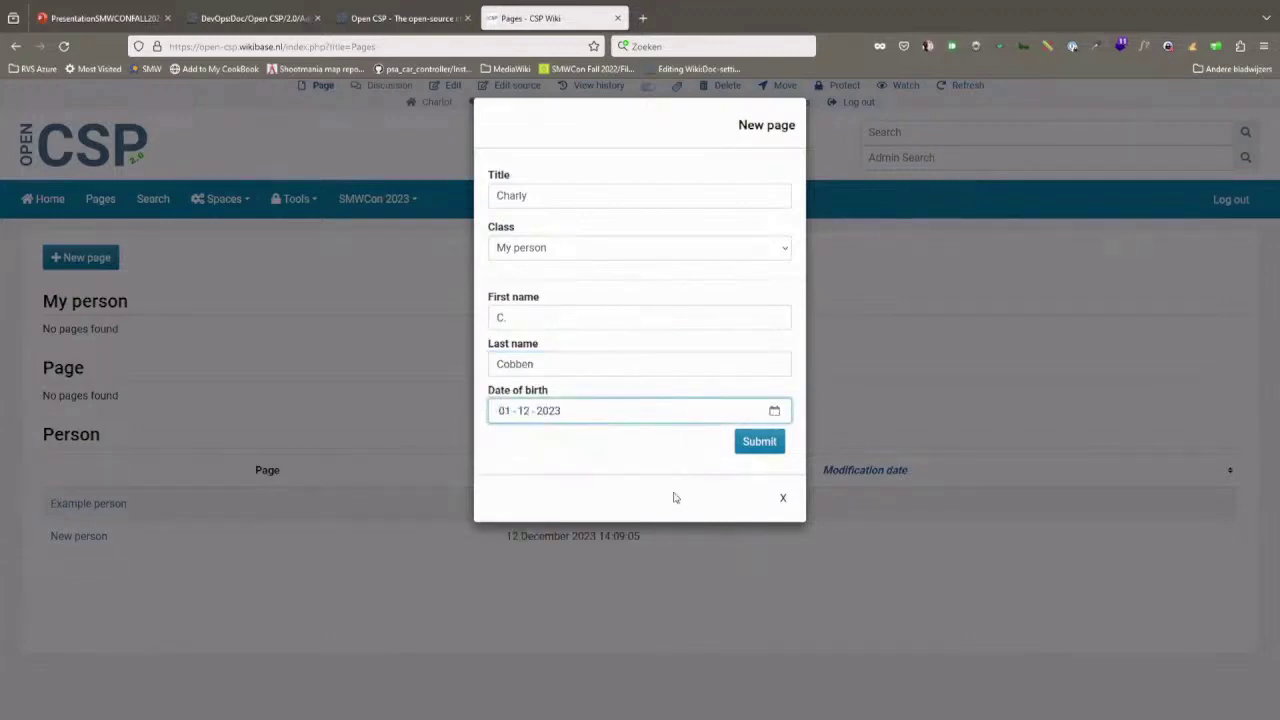
click(758, 443)
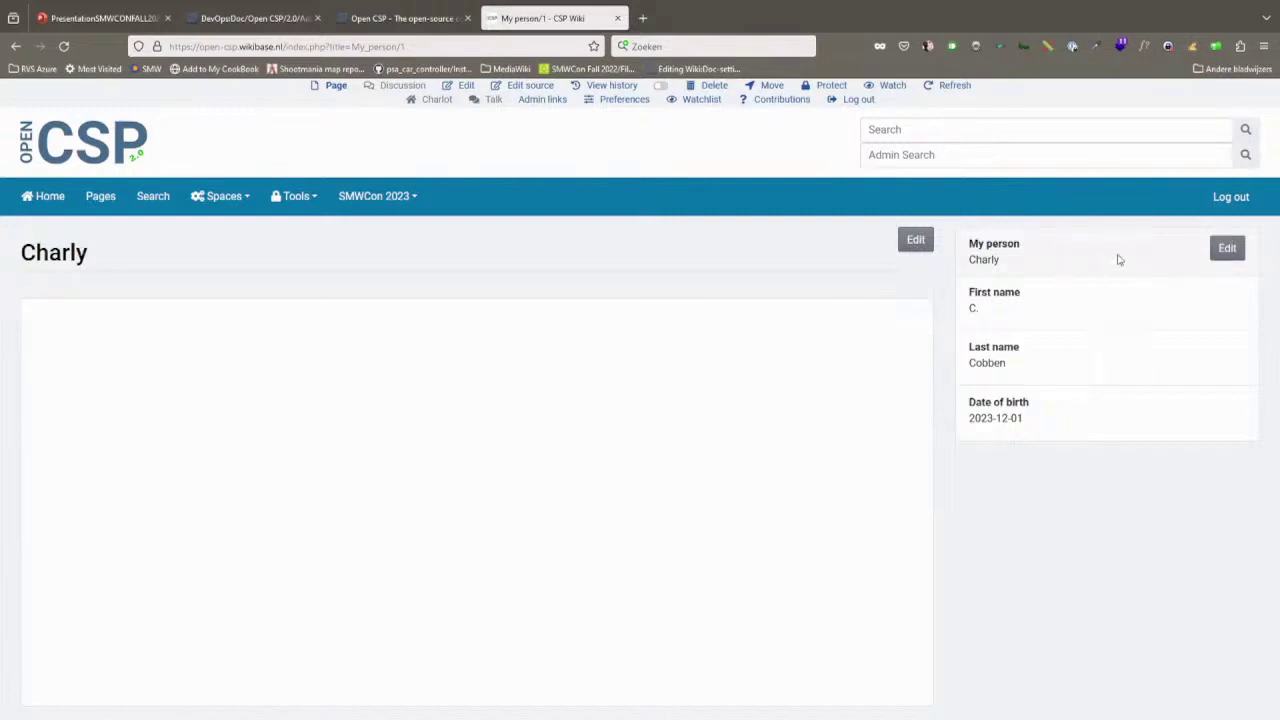
Step: Open and cancel the inline person data form, then open the page body in the visual editor
click(1226, 249)
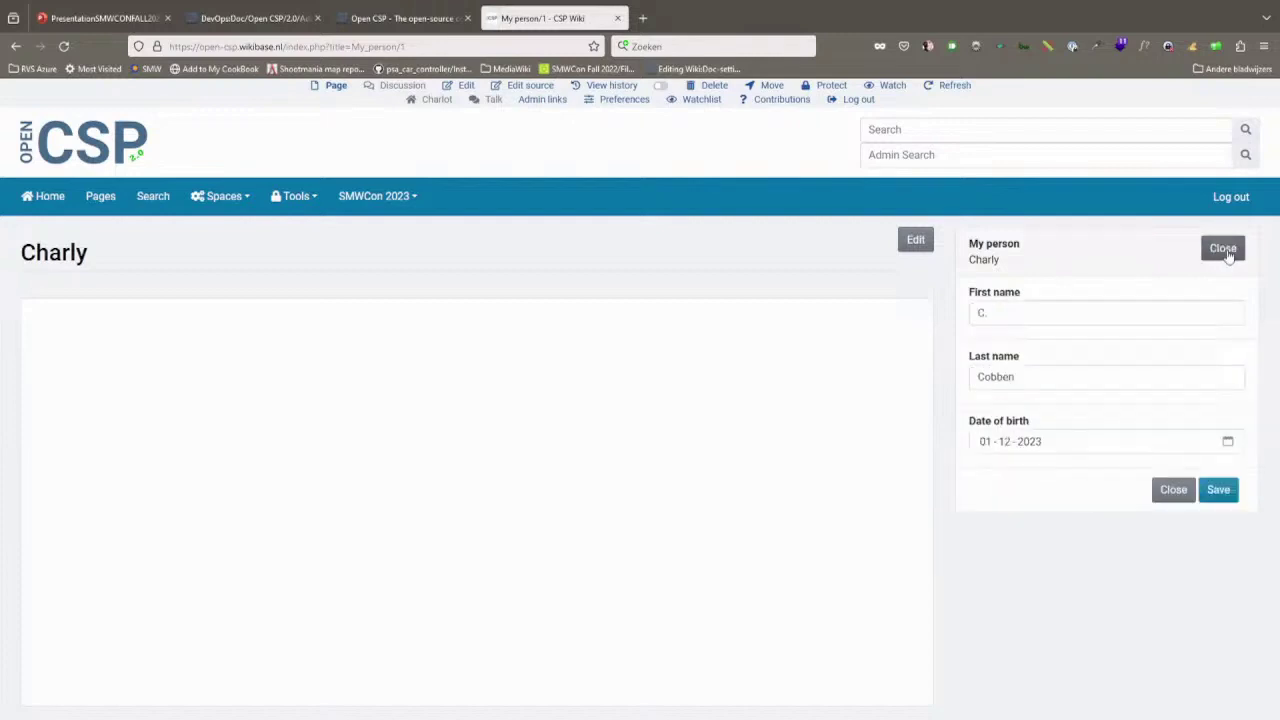
click(1169, 490)
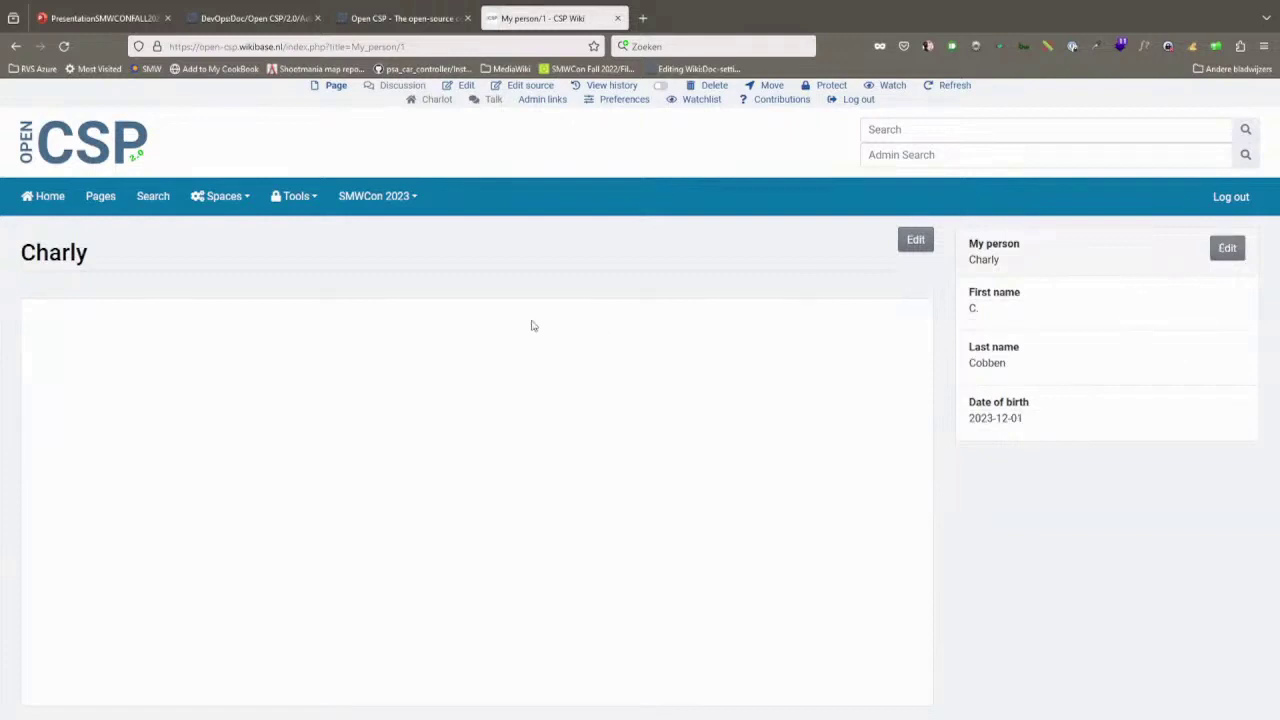
click(915, 240)
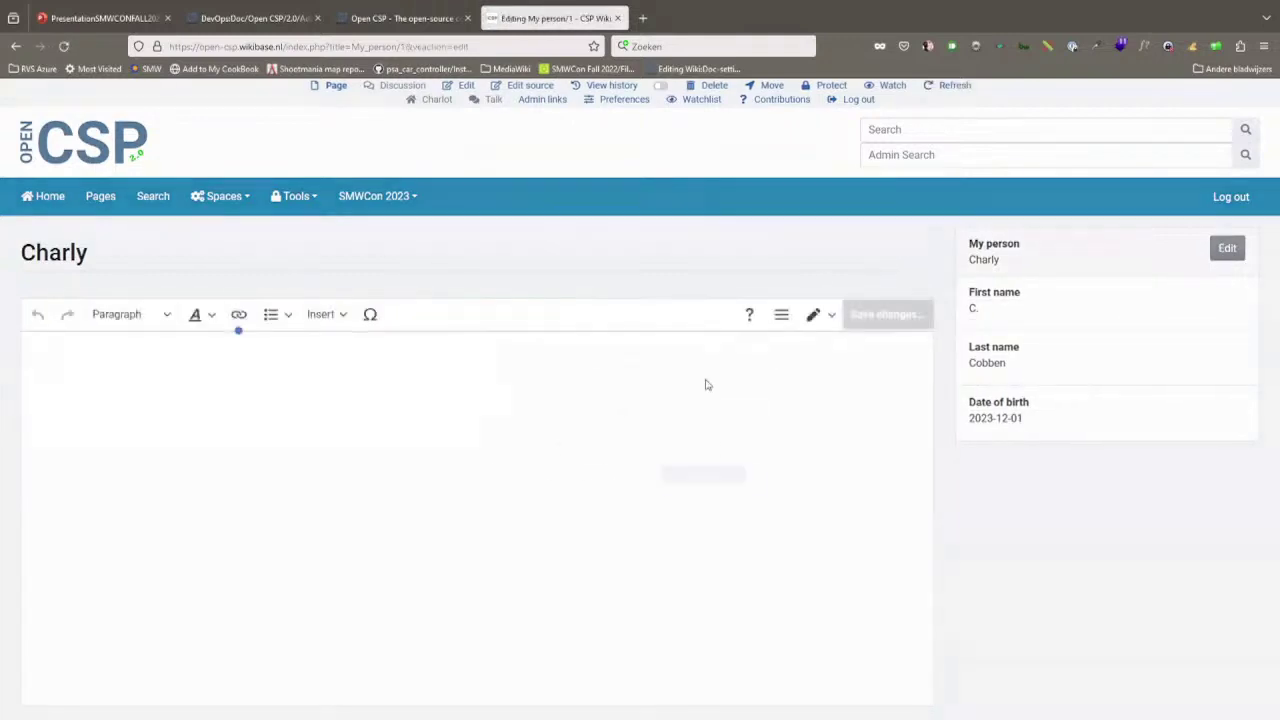
click(724, 507)
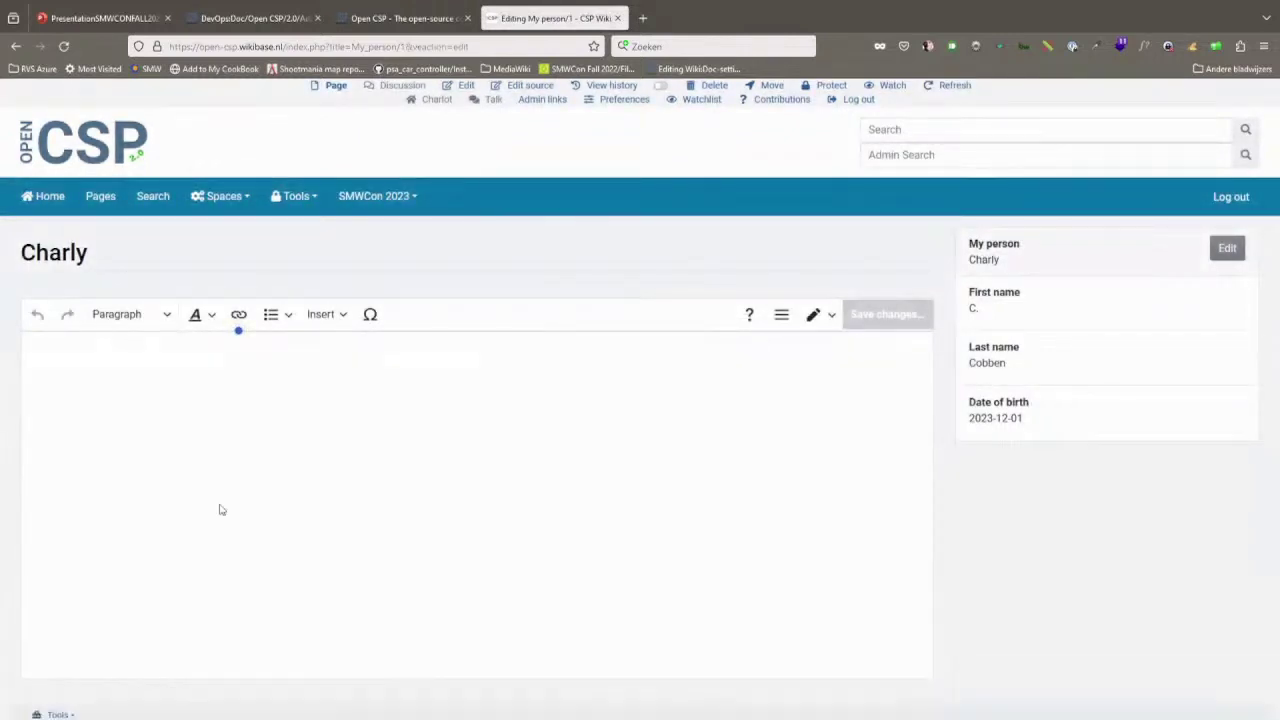
Step: Type 'asdasdasnjkasd' and 'asdasda' into the body and save the changes
click(74, 362)
text(asdasdasnjkasd)
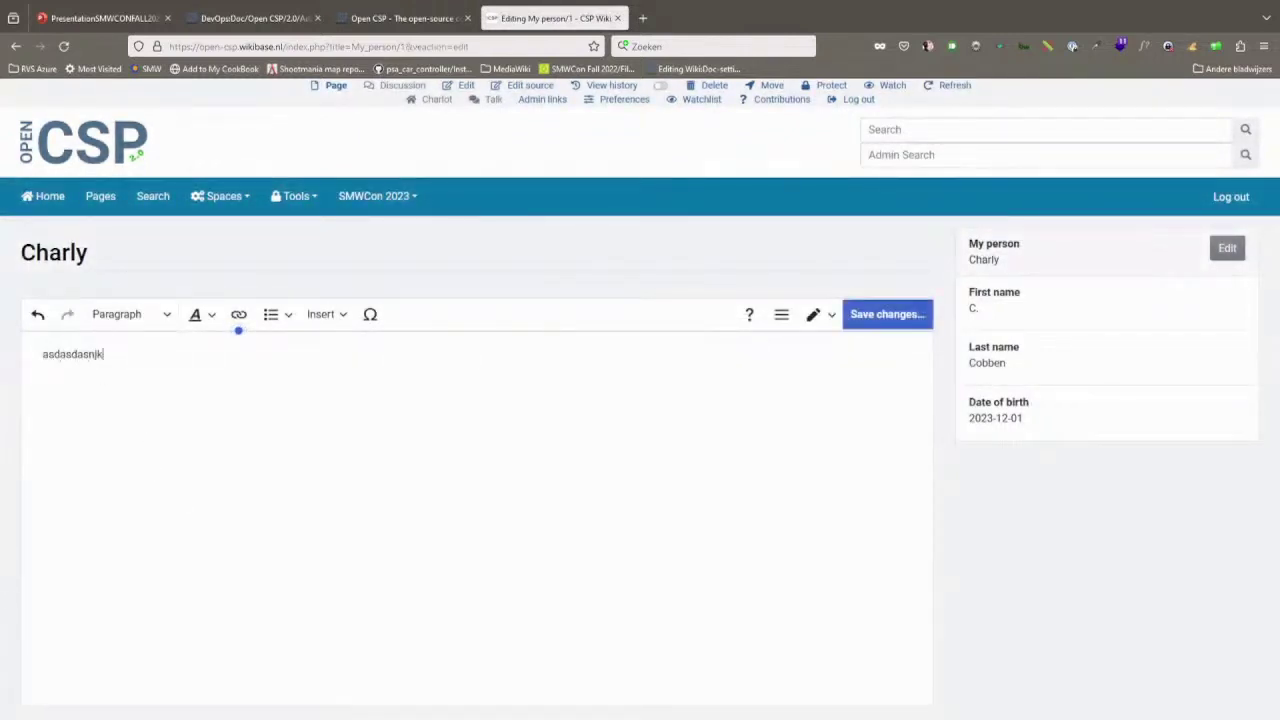
key(Return)
key(Return)
text(asdasda)
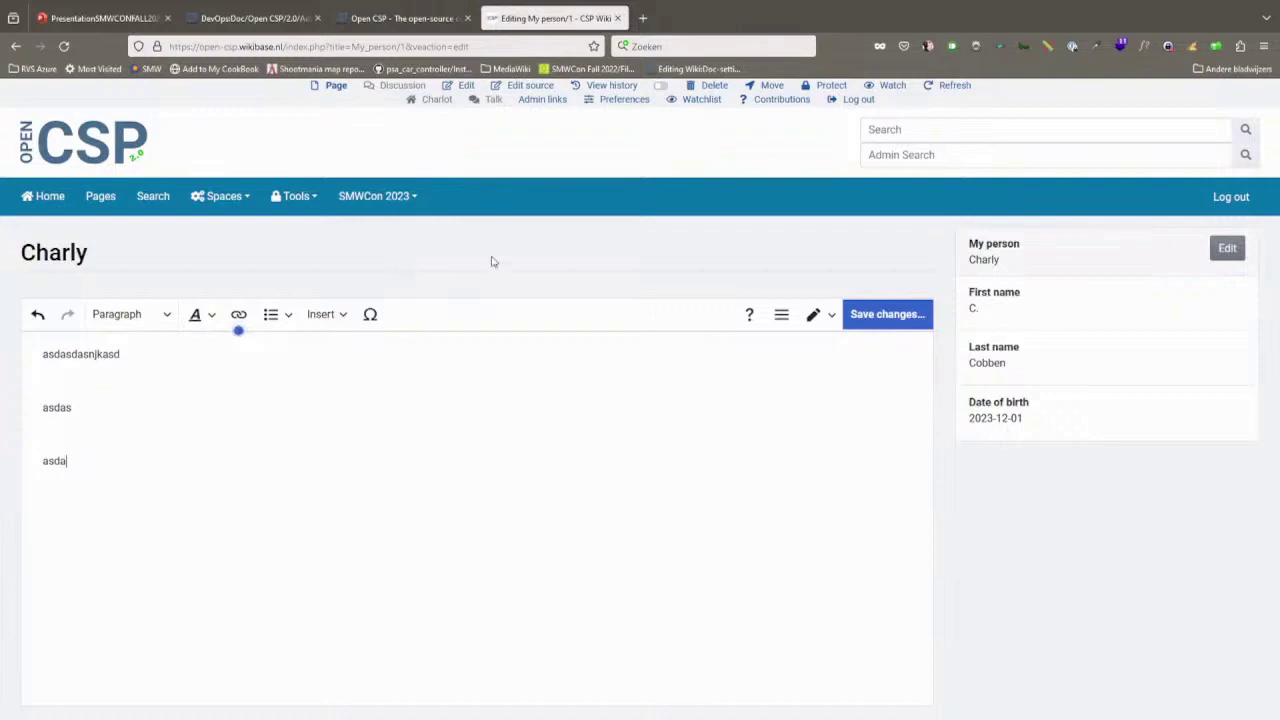
click(893, 318)
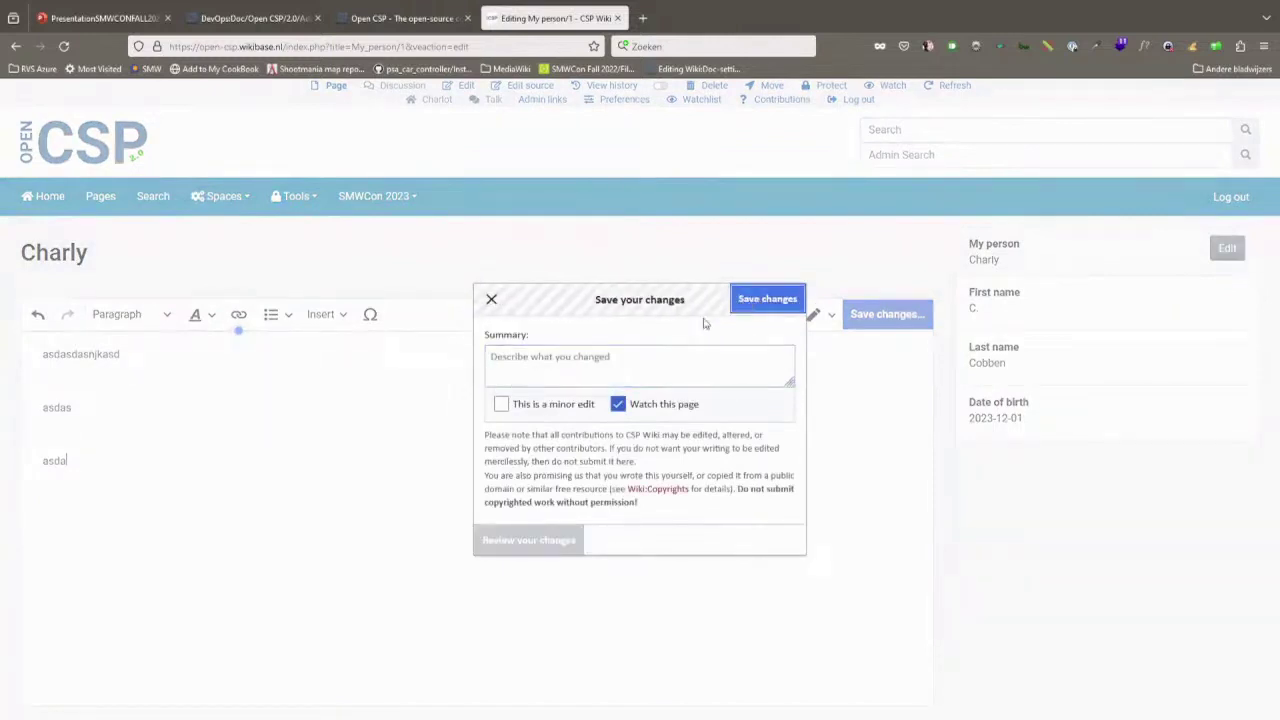
key(Return)
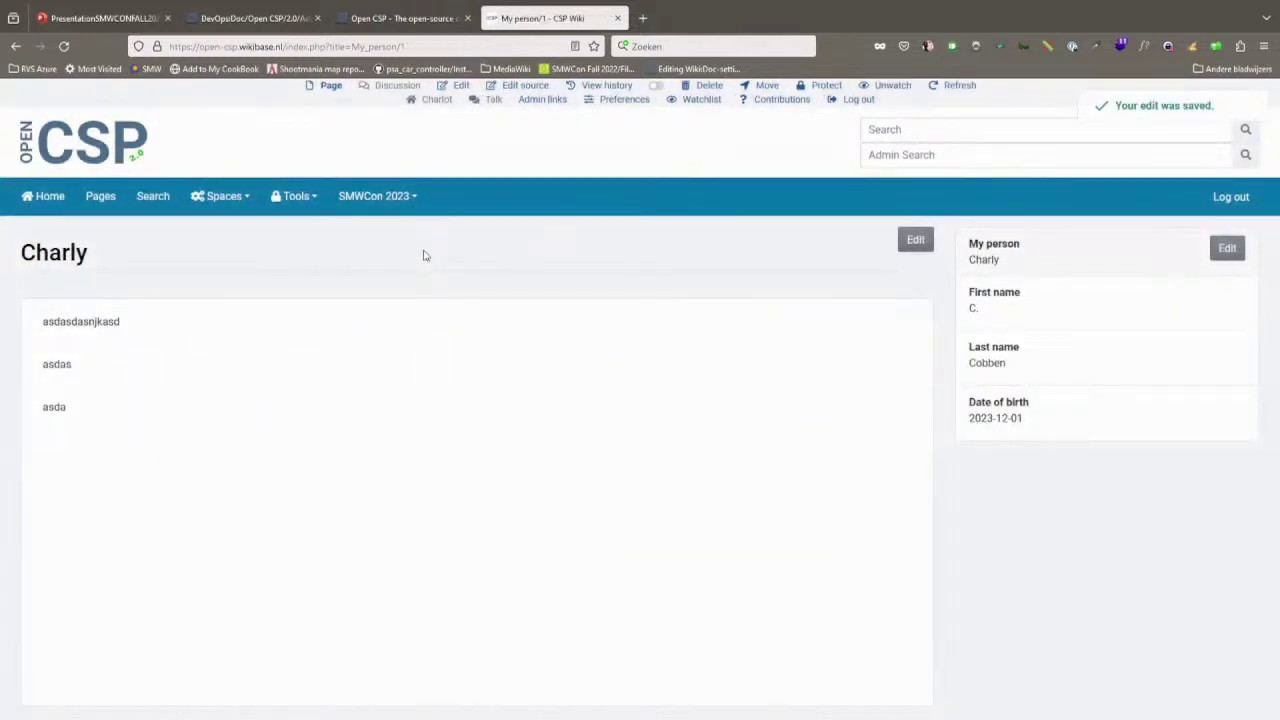
Step: View and select Charly's wikitext source, go back to the page, and open the Tools list
click(522, 86)
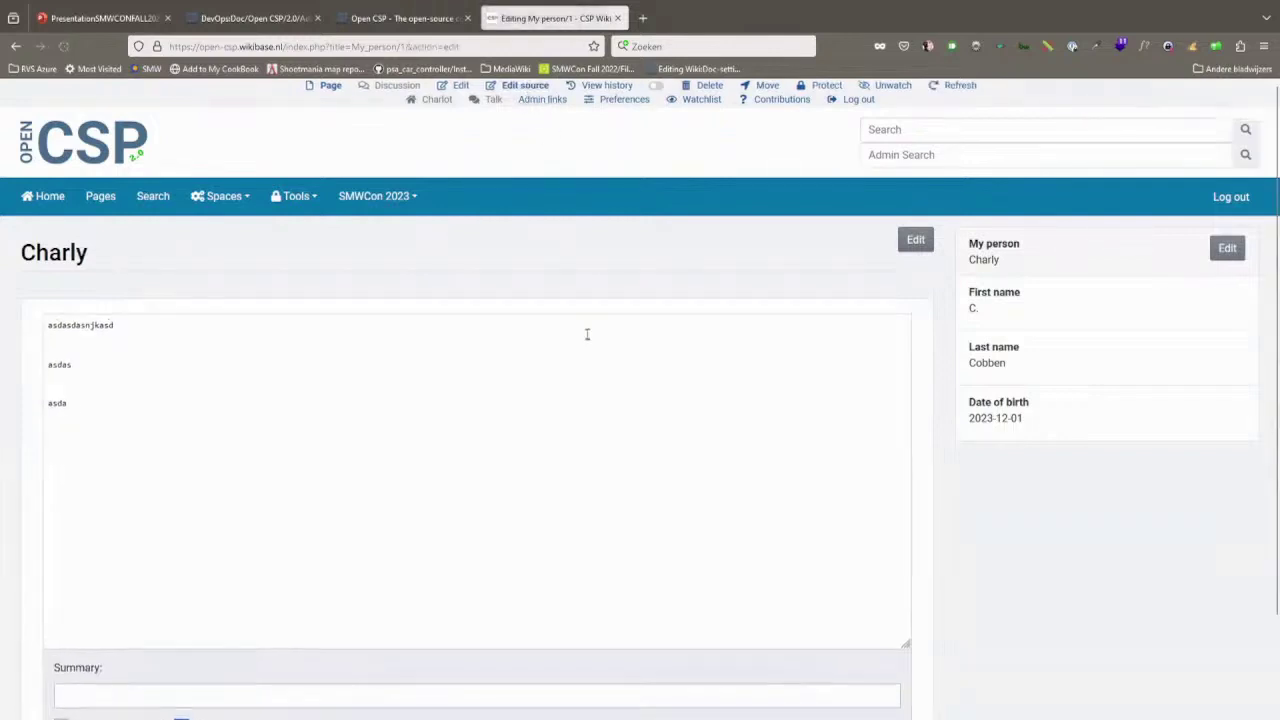
click(104, 422)
drag(104, 421, 30, 320)
click(118, 354)
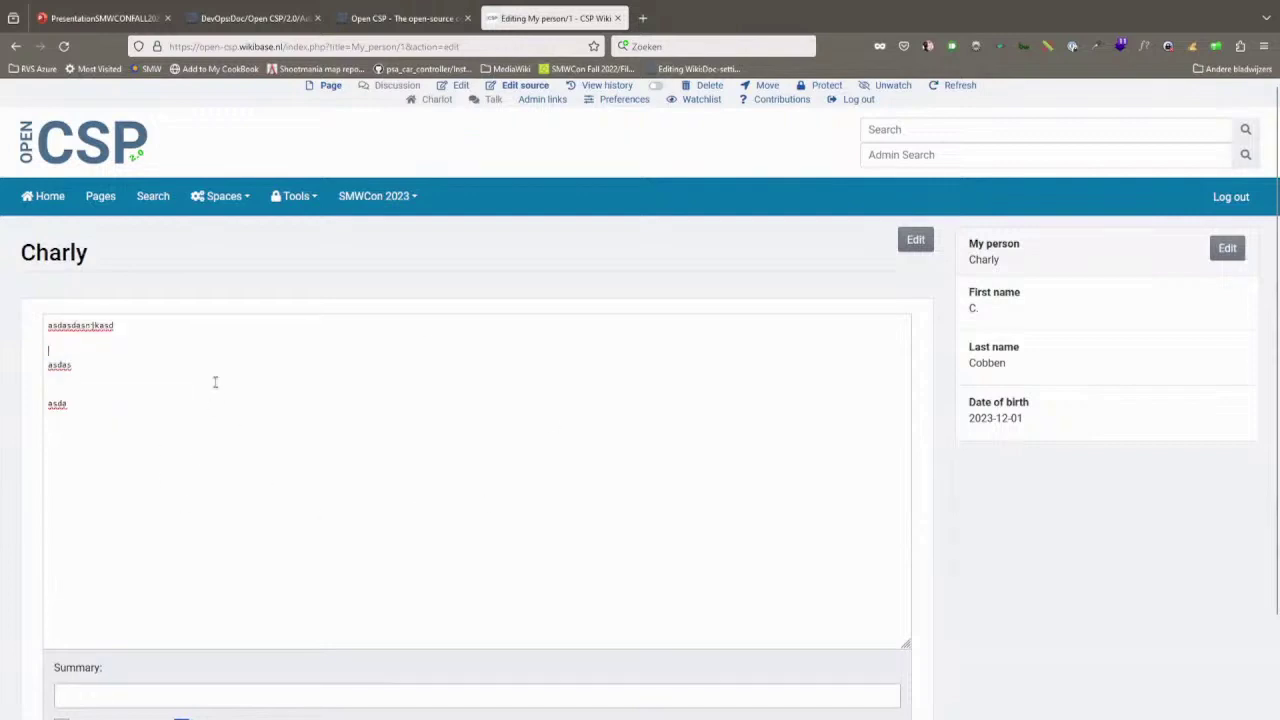
click(15, 46)
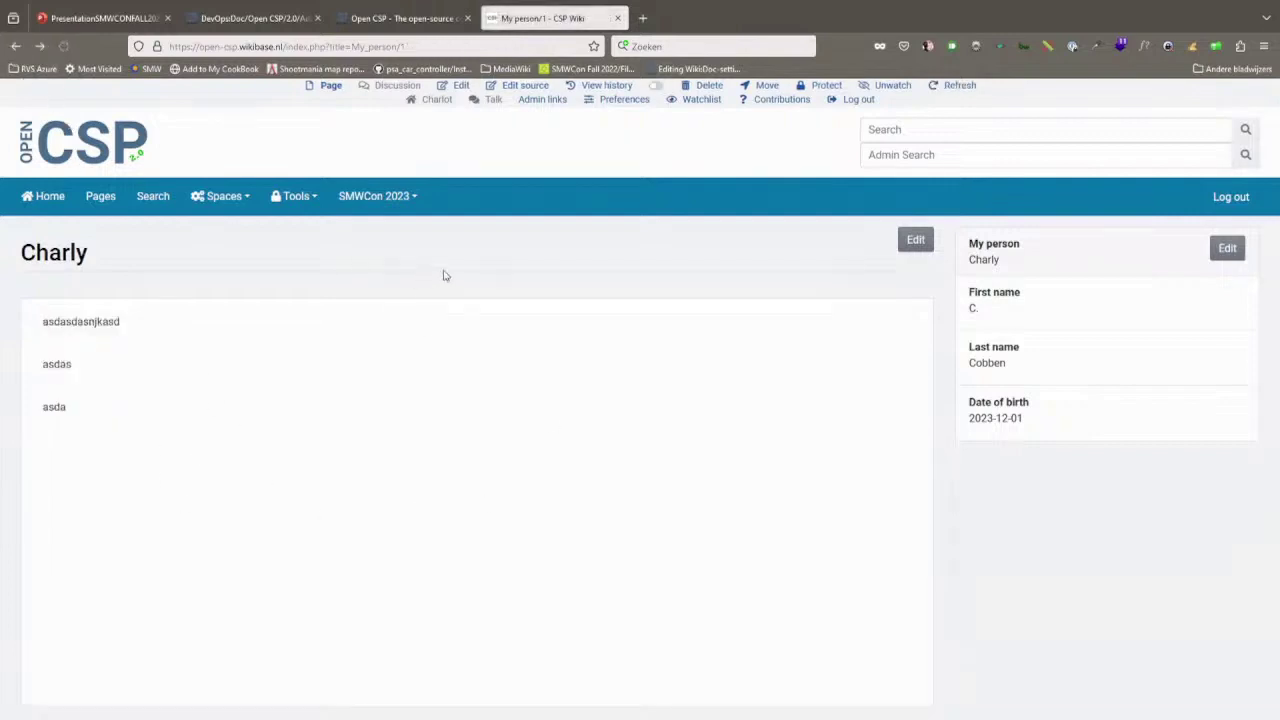
click(298, 198)
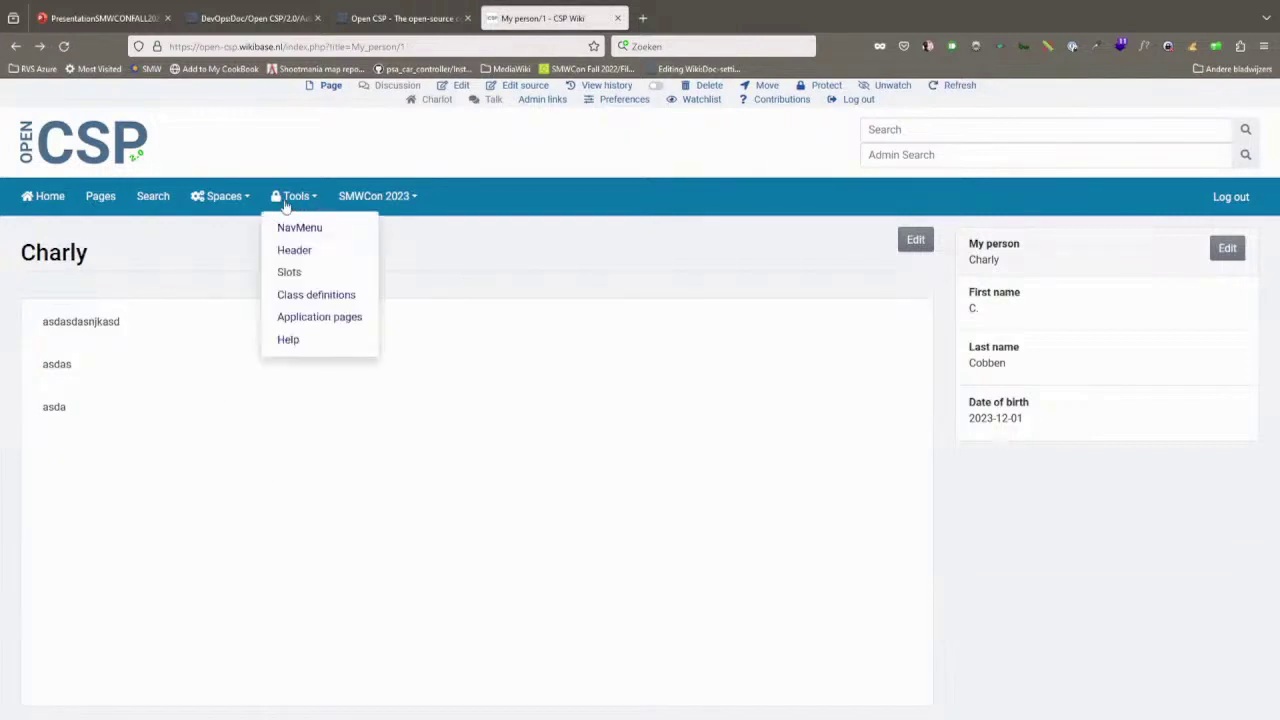
Step: Inspect Charly's Slots view, highlighting Base properties, title, class and person data, then return to the page
click(290, 273)
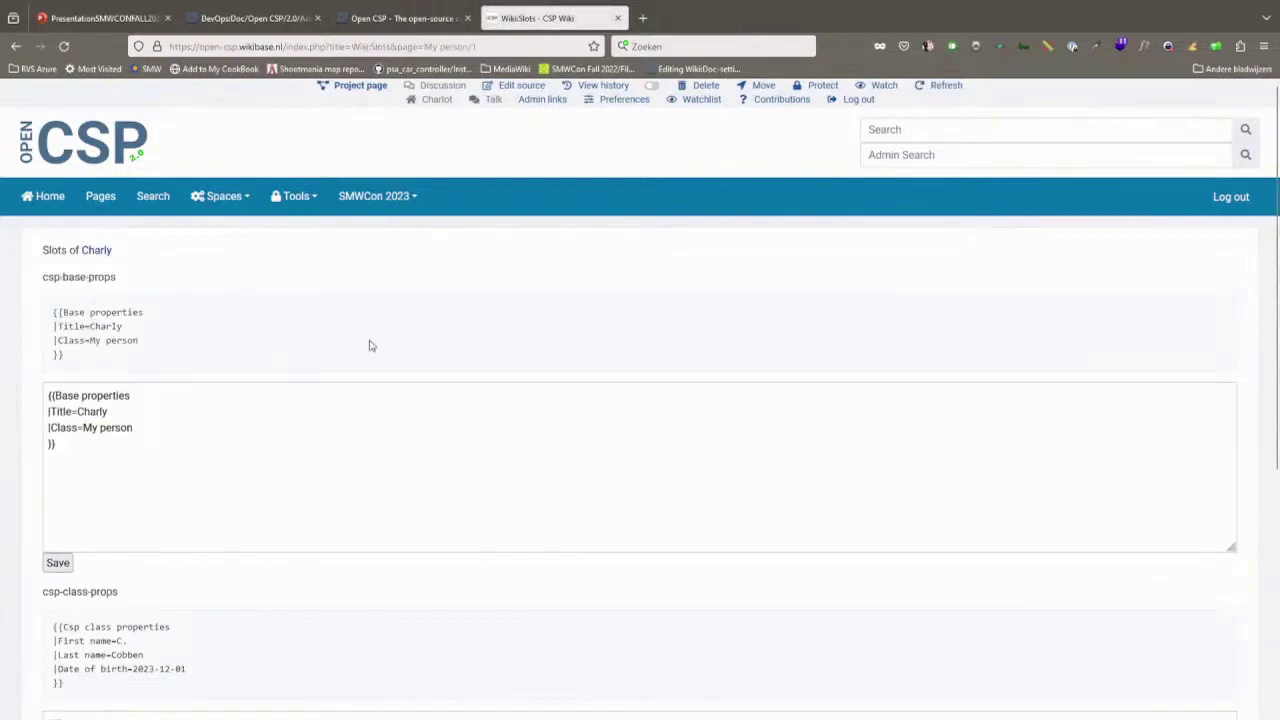
scroll(371, 278, down, 1)
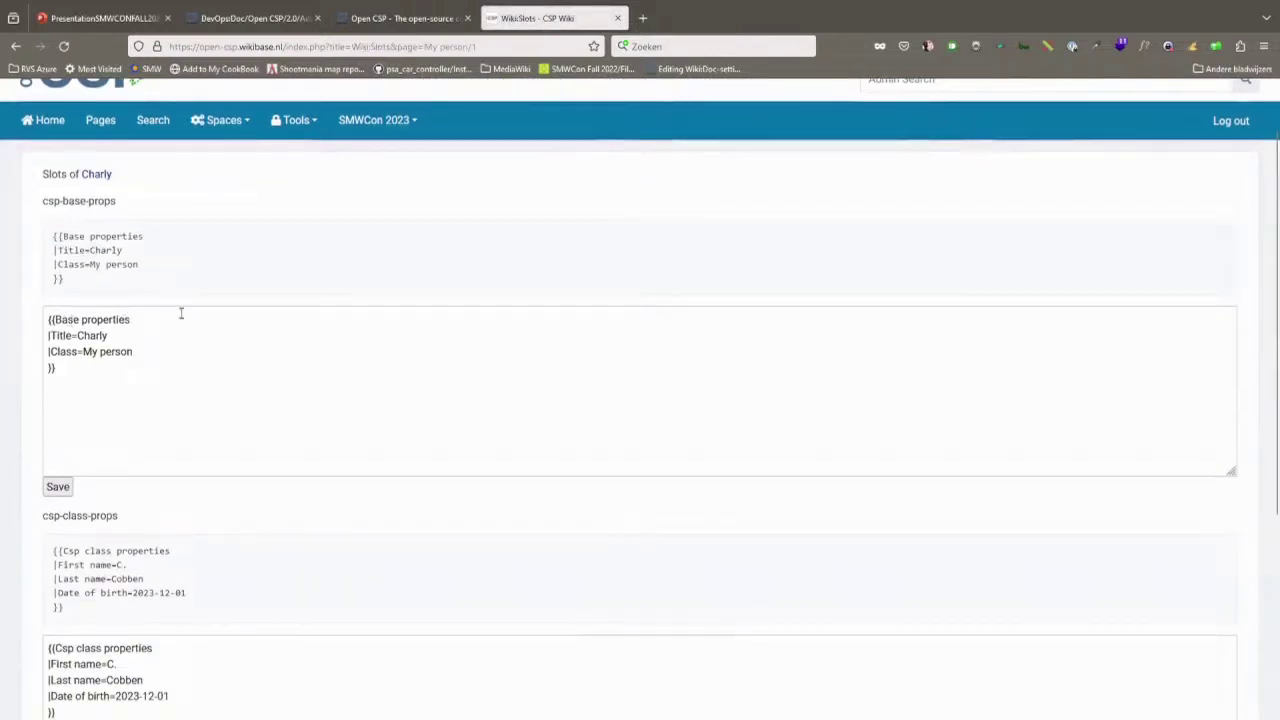
drag(131, 320, 61, 319)
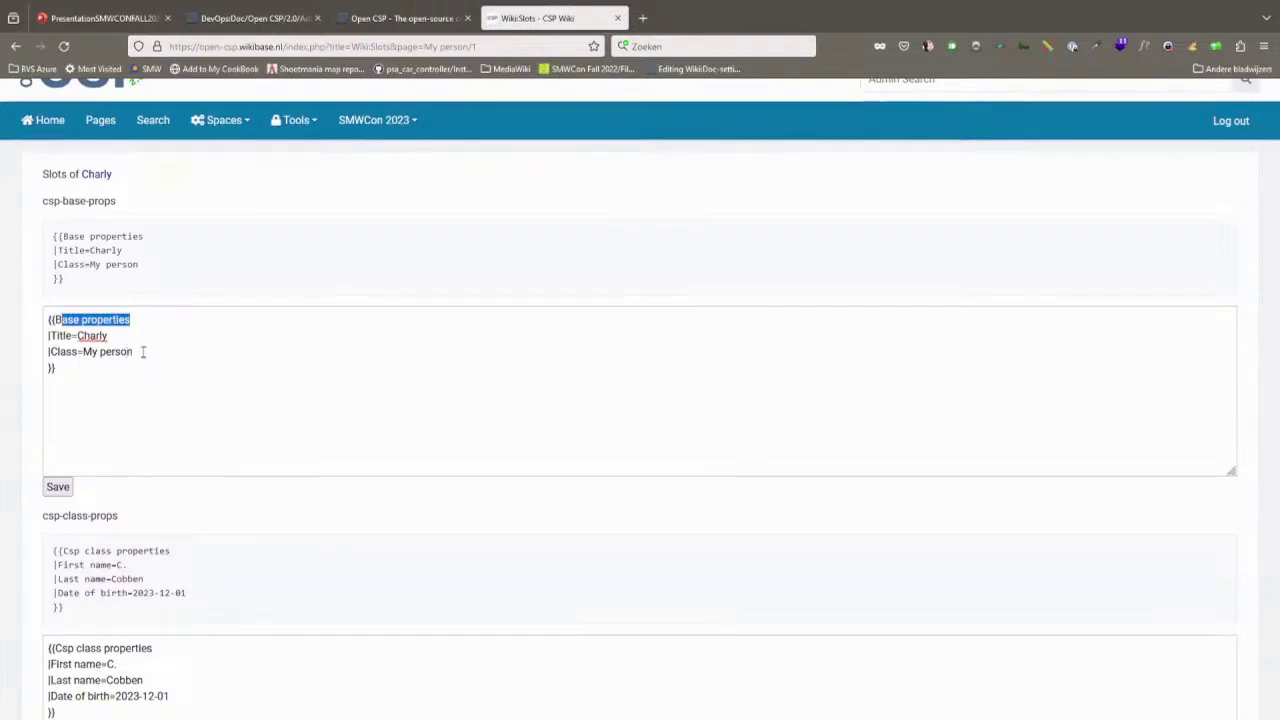
double_click(91, 336)
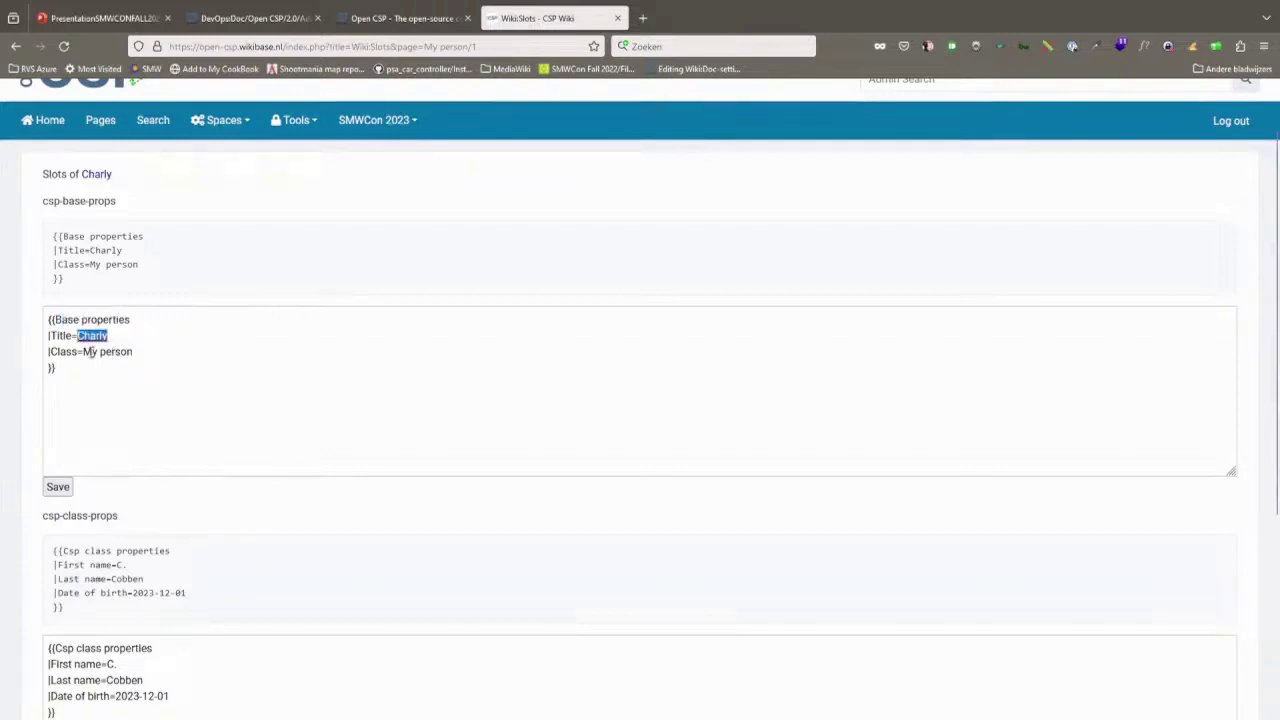
drag(84, 351, 135, 352)
scroll(269, 436, down, 5)
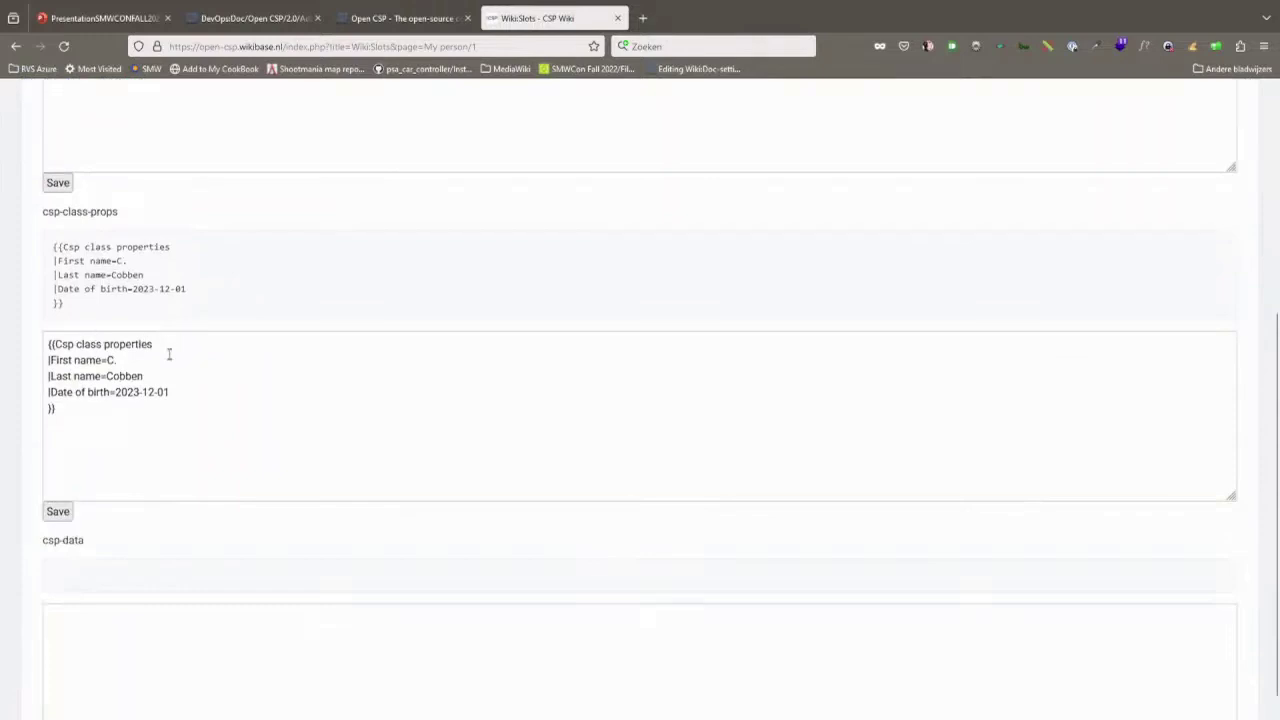
drag(172, 392, 28, 360)
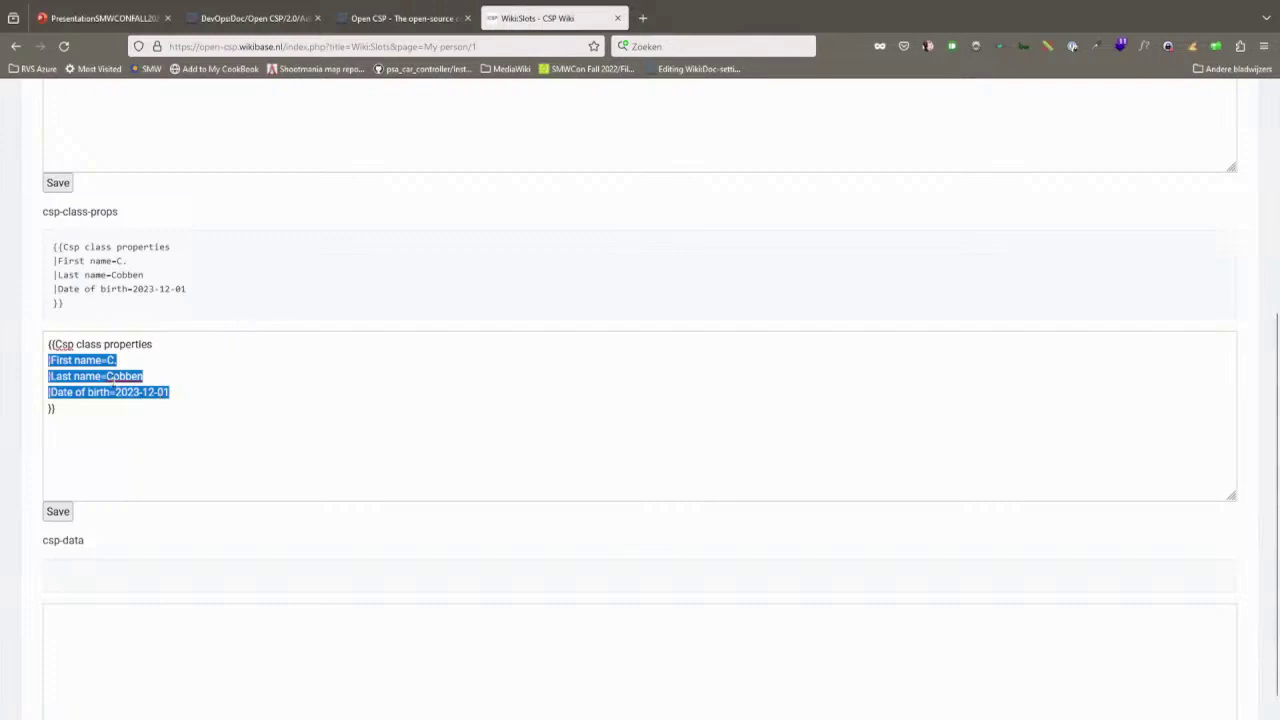
scroll(190, 400, down, 2)
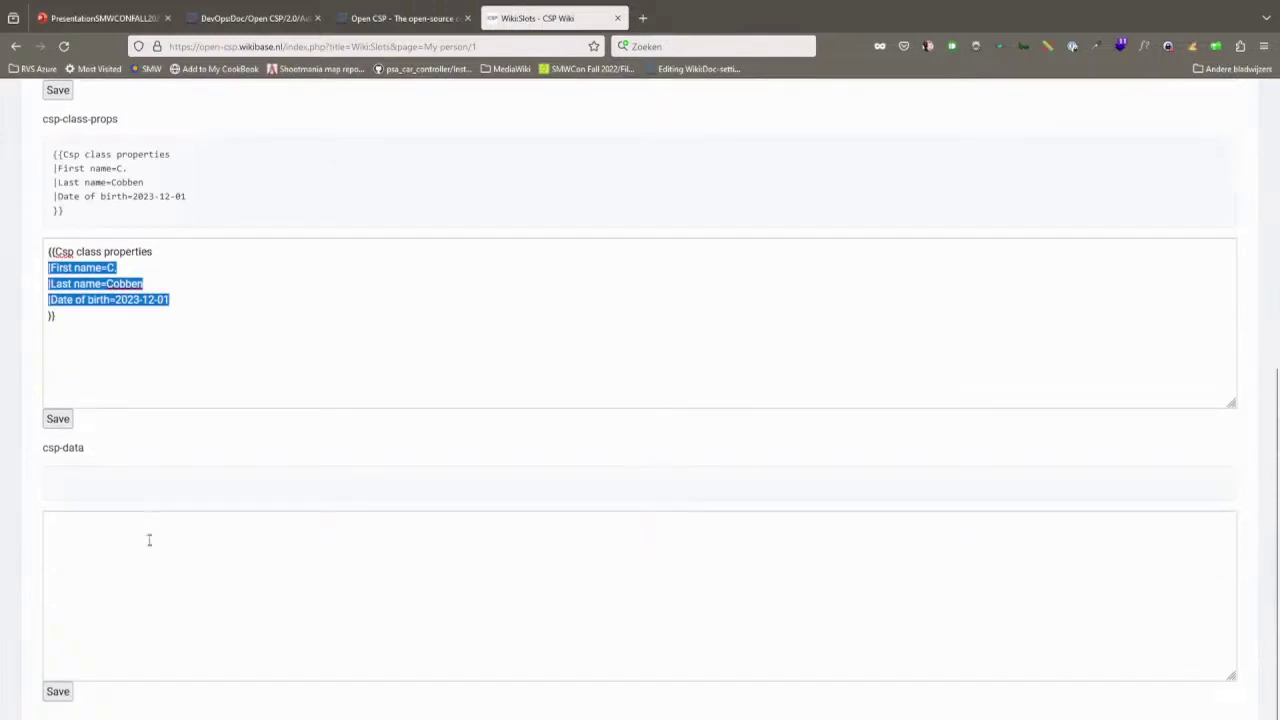
scroll(203, 540, up, 10)
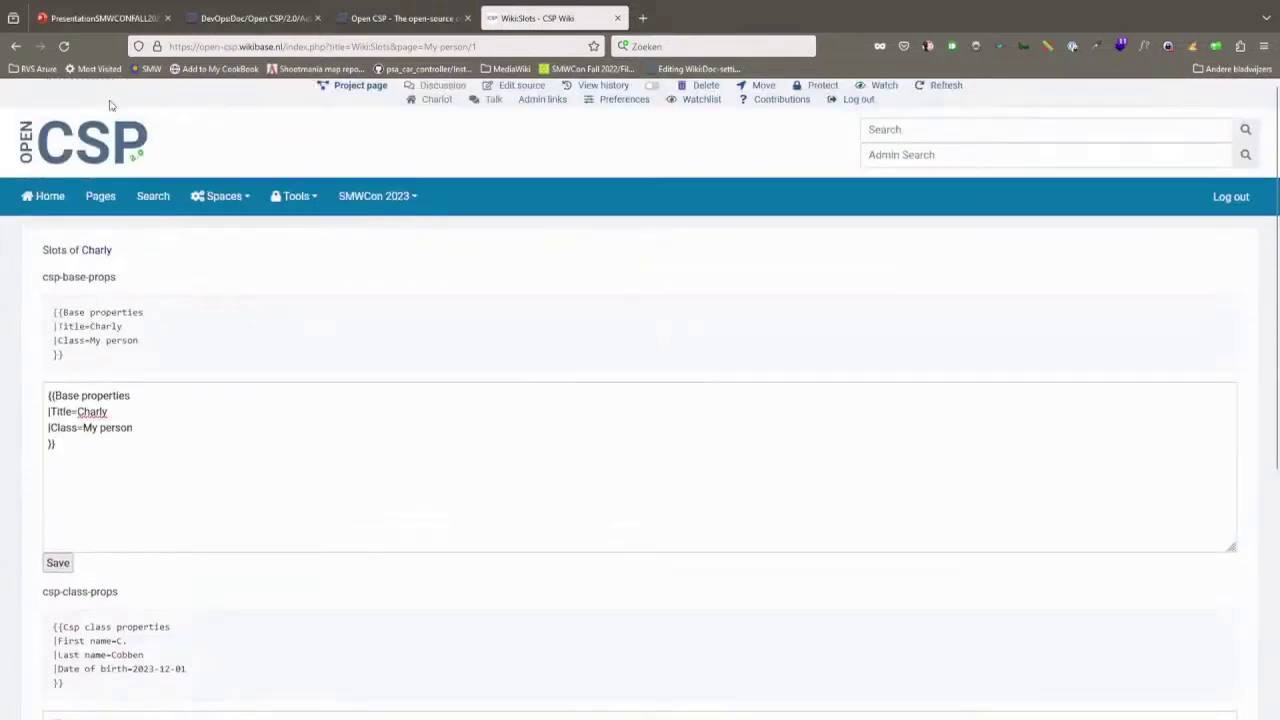
click(15, 46)
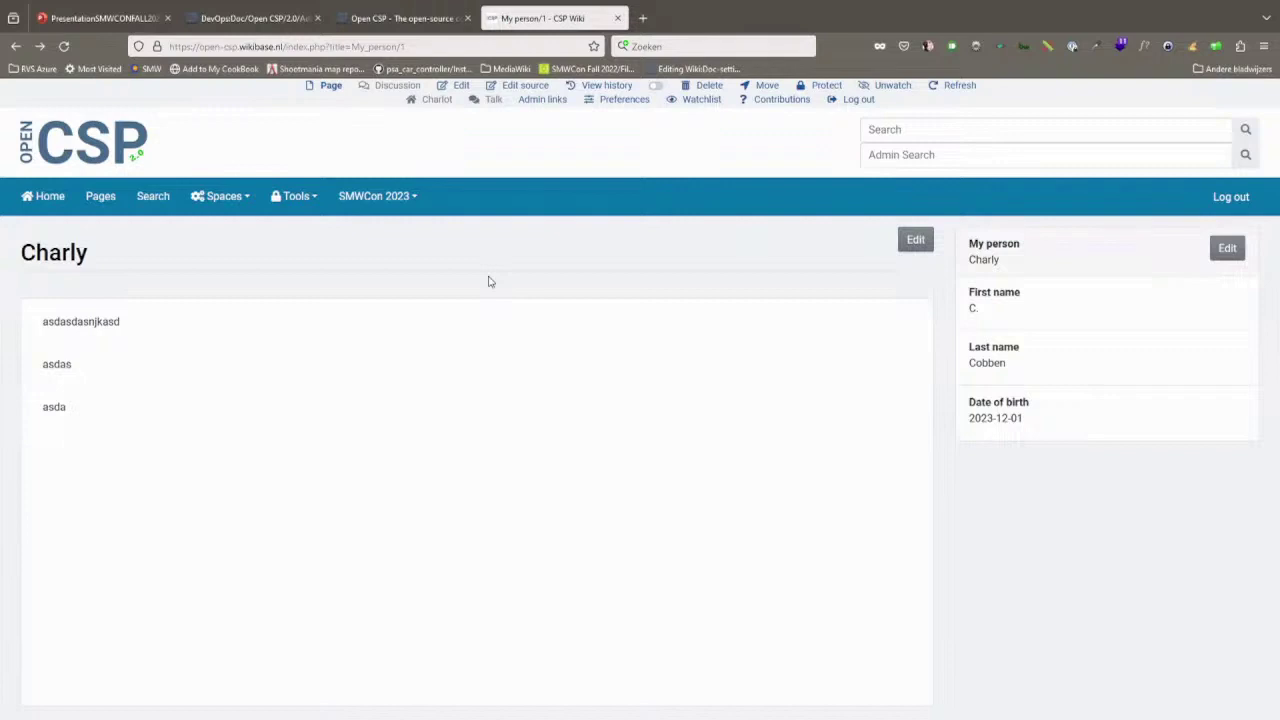
Step: View the Class definitions overview from Tools, then go to the Search page
click(301, 199)
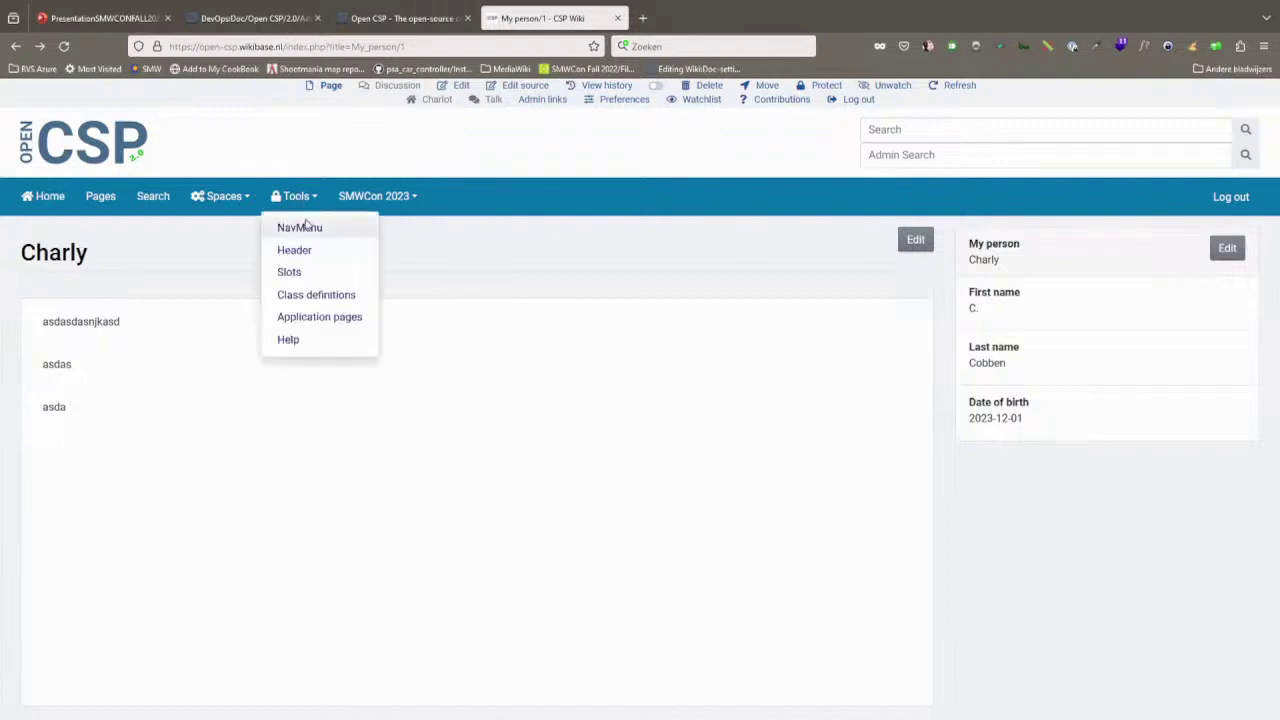
click(311, 295)
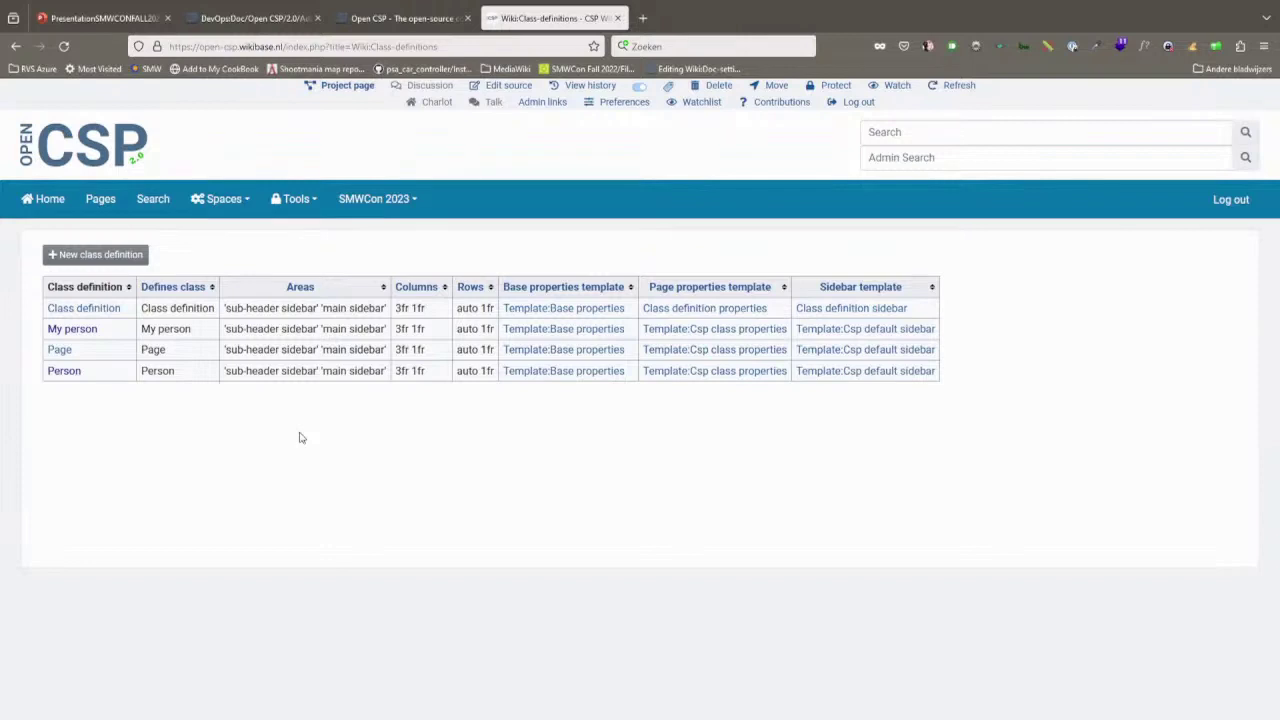
click(160, 204)
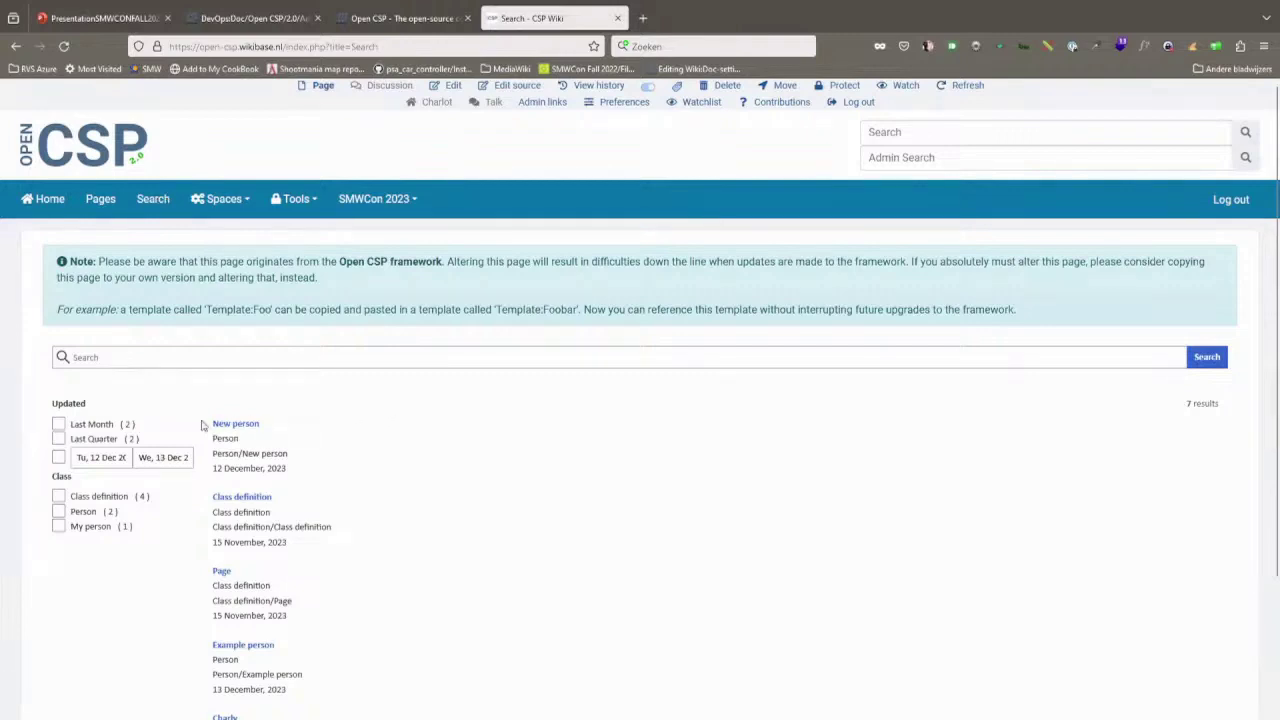
click(57, 526)
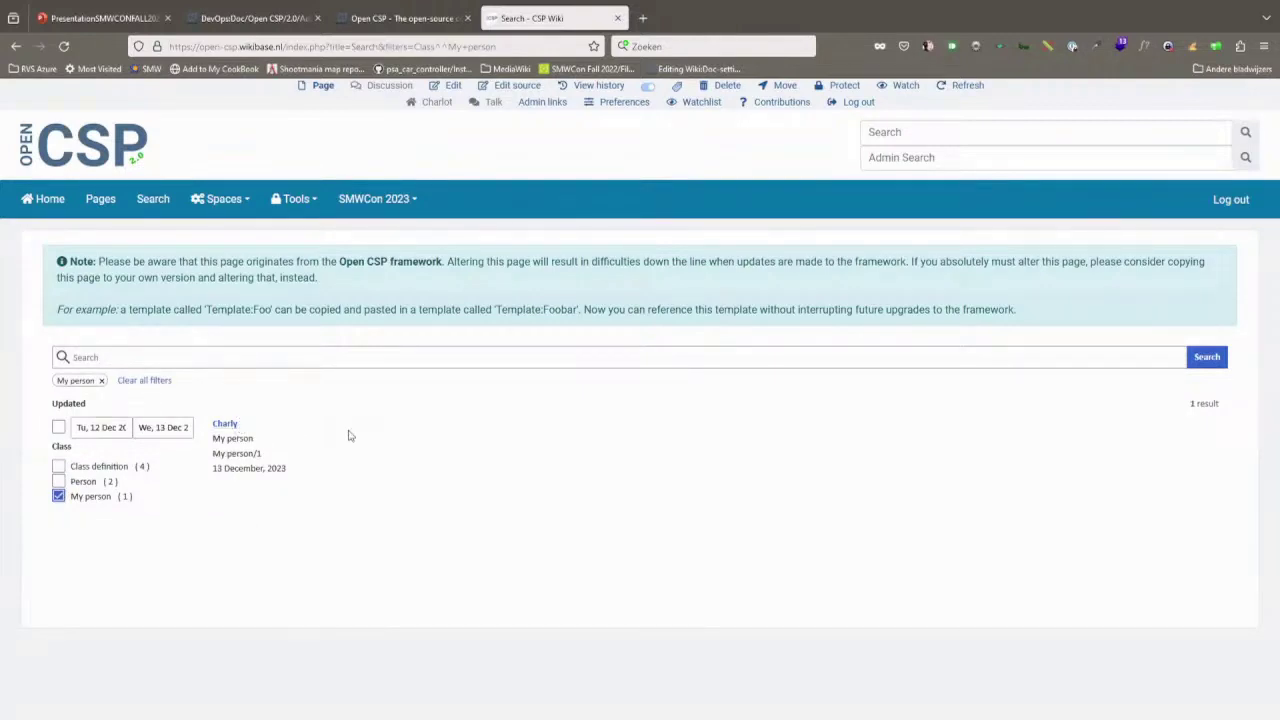
click(58, 496)
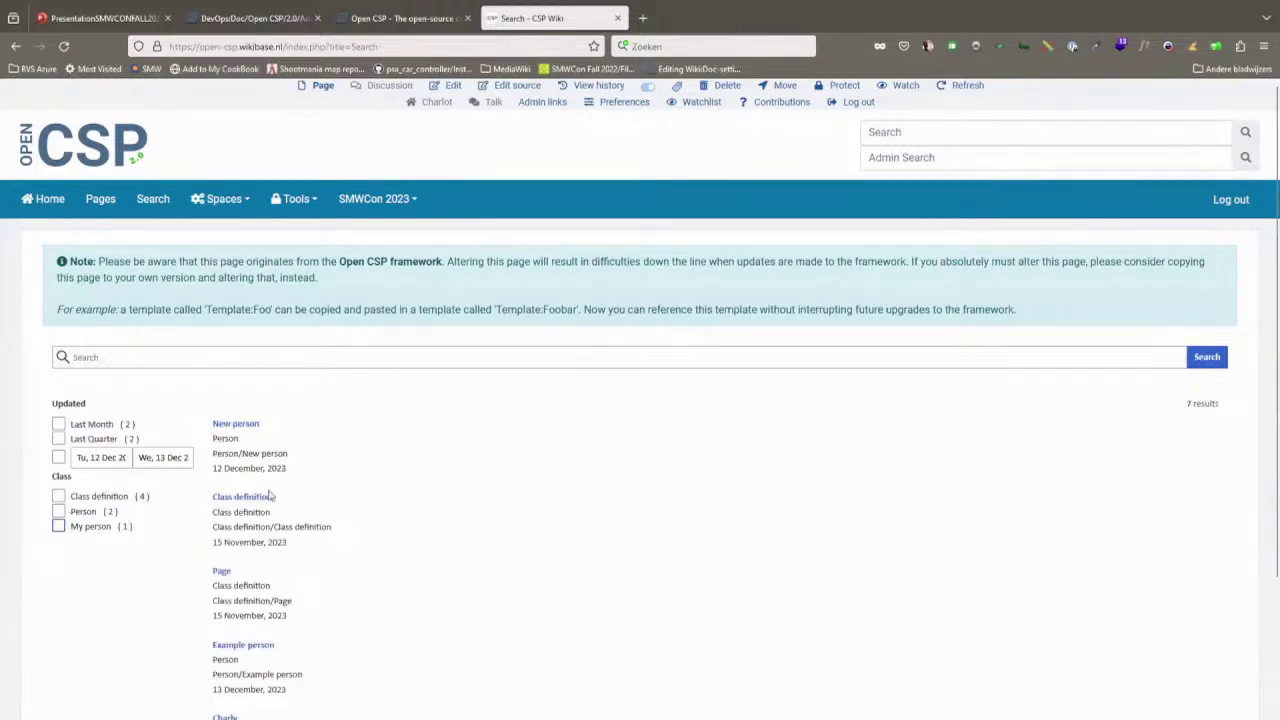
scroll(389, 500, down, 3)
scroll(378, 520, up, 3)
click(298, 201)
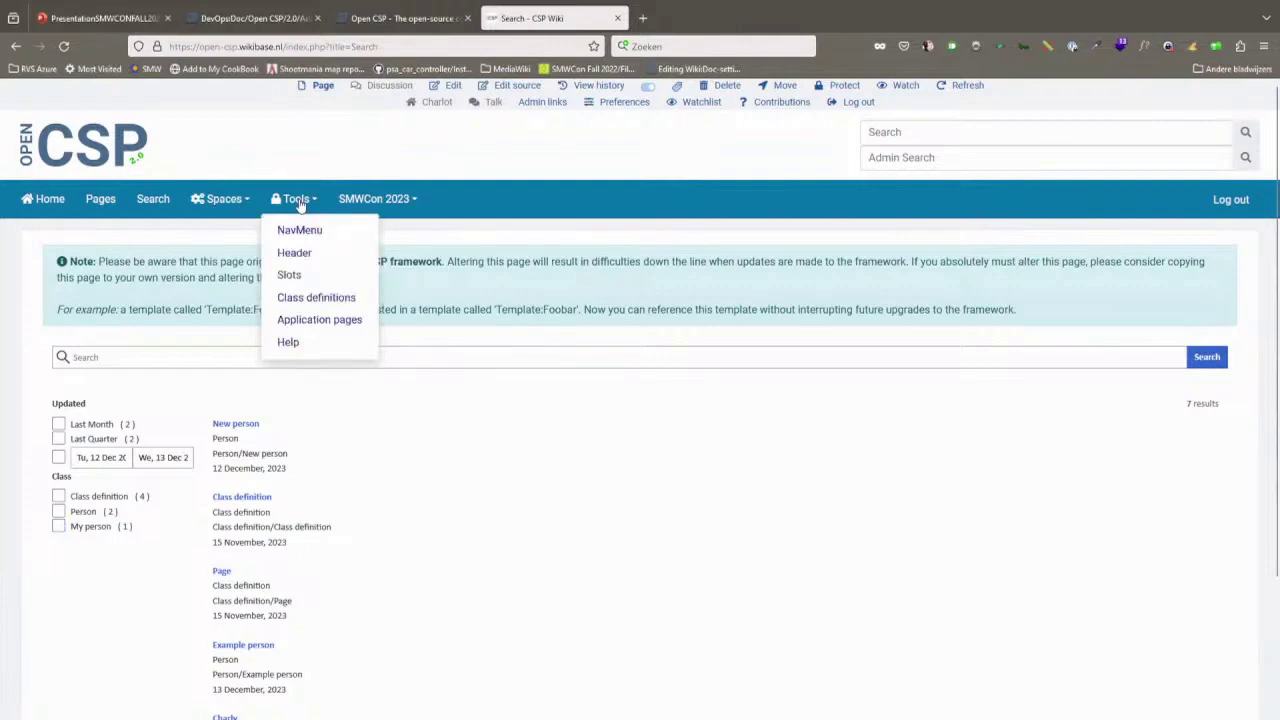
click(223, 201)
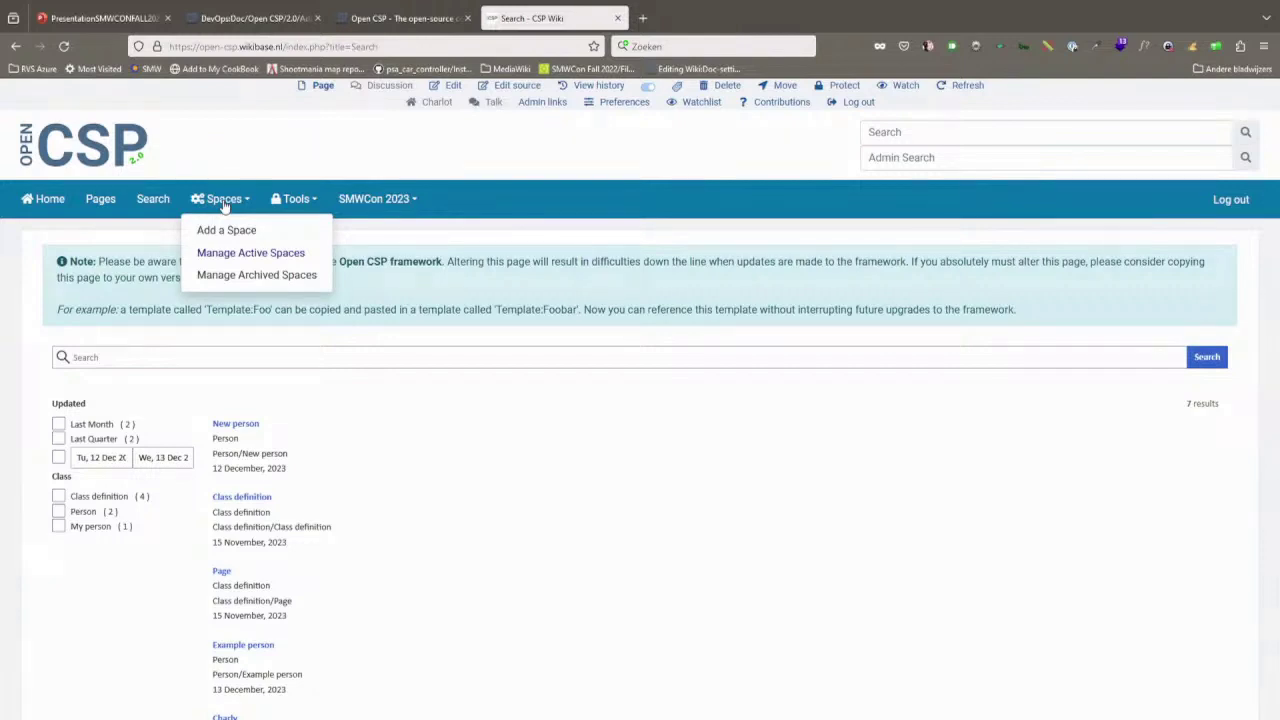
Step: View the empty active spaces list, start and cancel adding a Space, then return Home
click(232, 253)
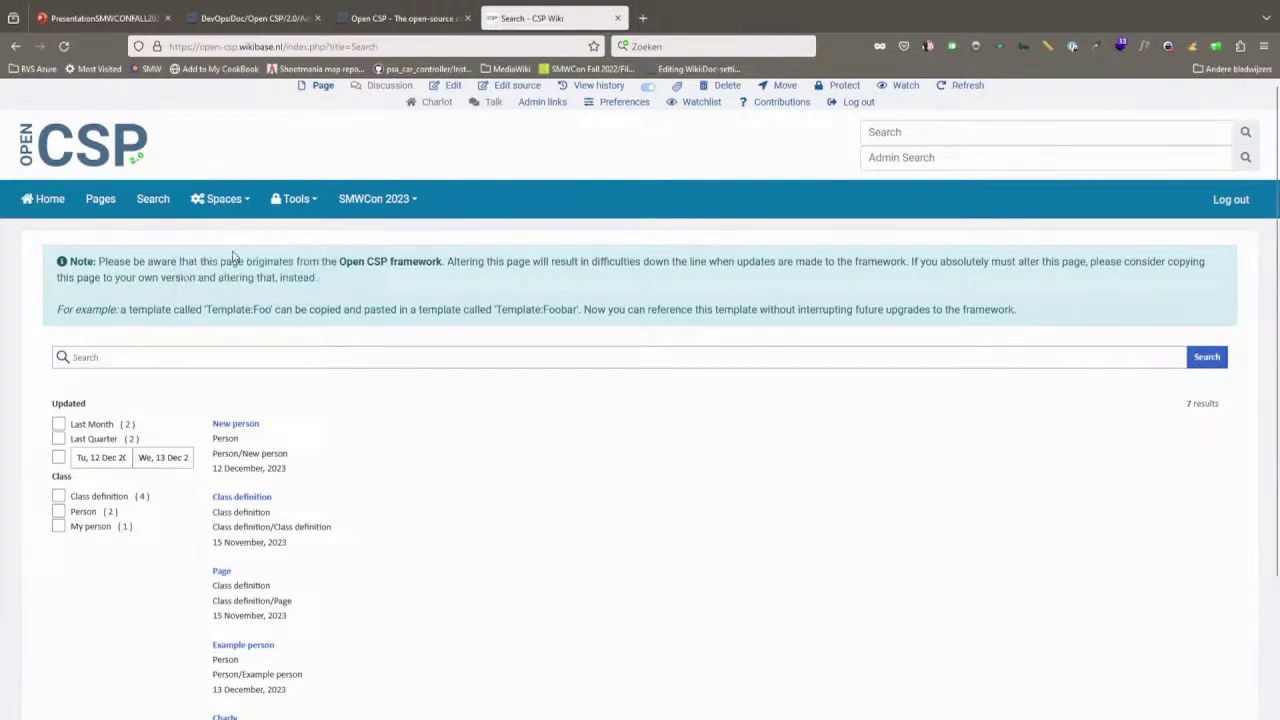
click(222, 201)
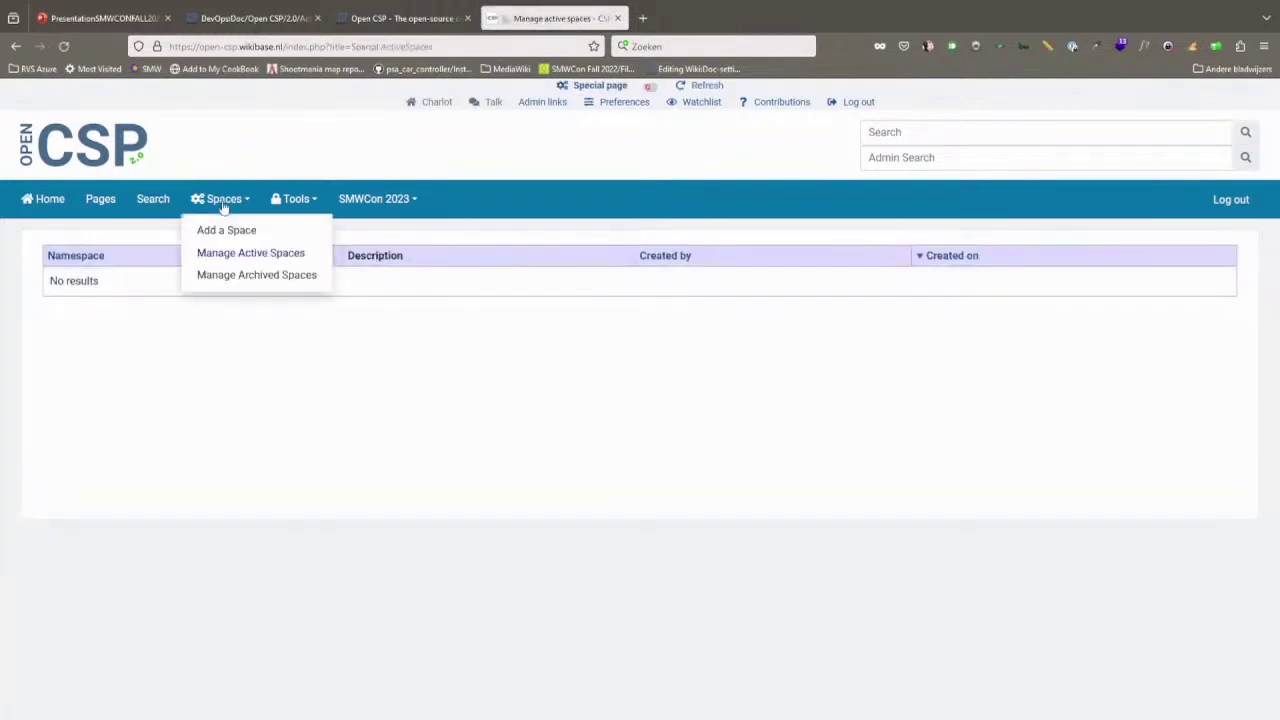
click(228, 231)
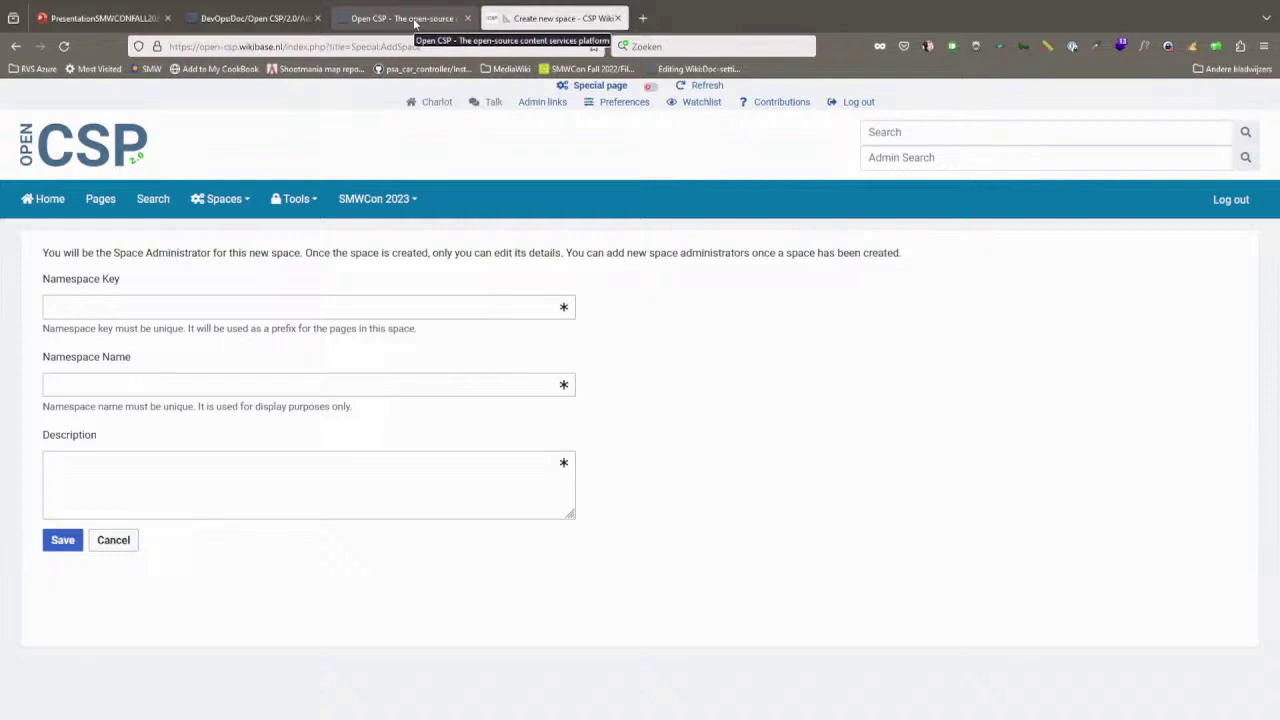
click(223, 204)
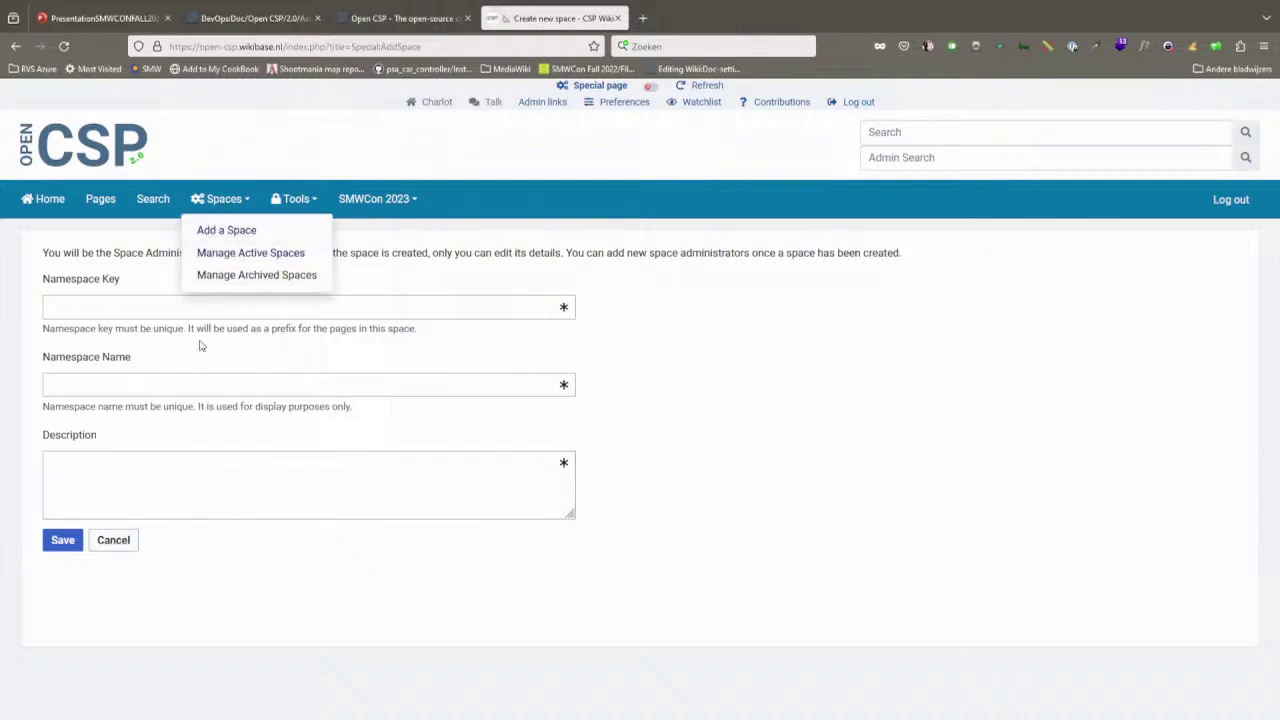
click(113, 543)
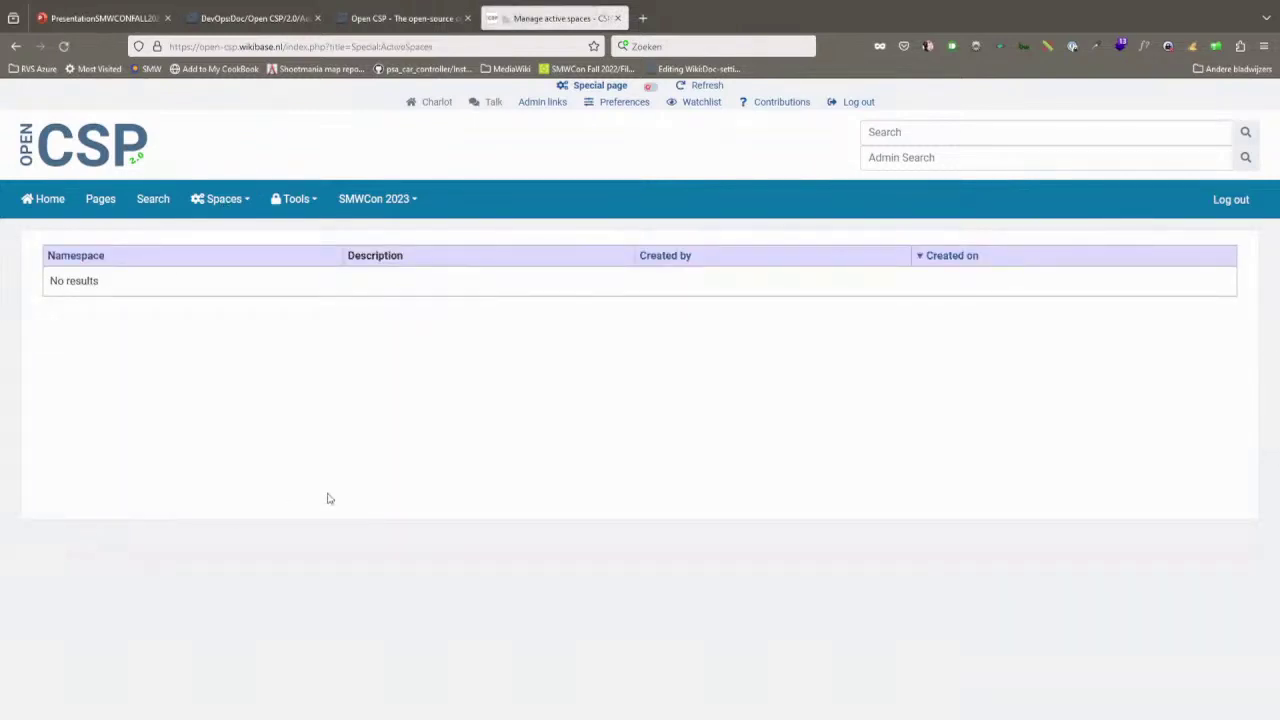
click(50, 200)
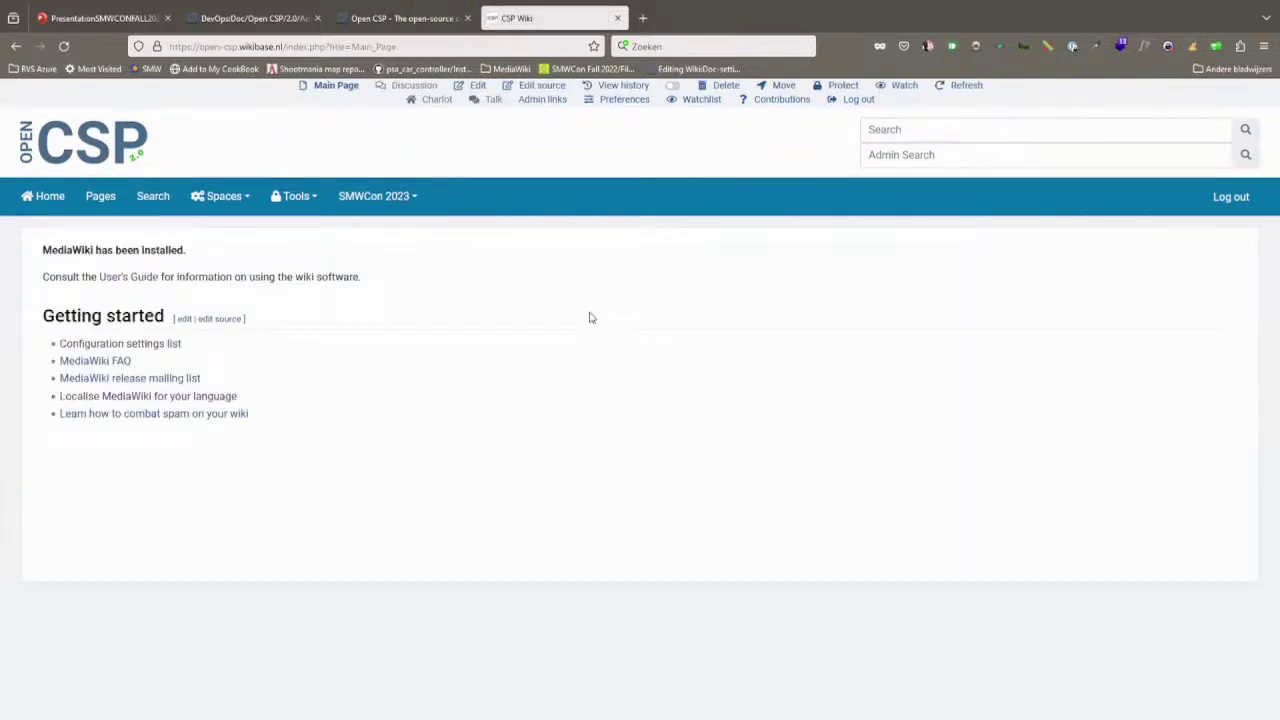
Step: Open the OpenCSP help page from the Tools menu, after browsing the SMWCon 2023 menu
click(373, 199)
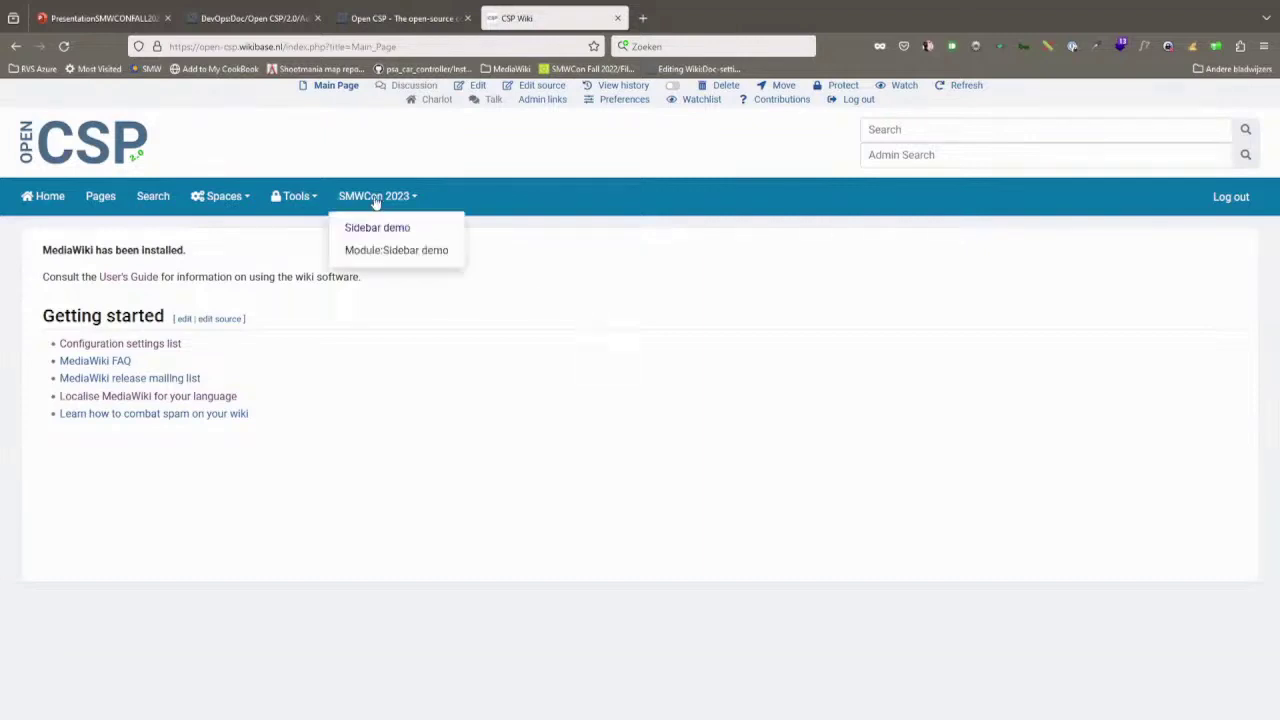
click(313, 199)
click(289, 339)
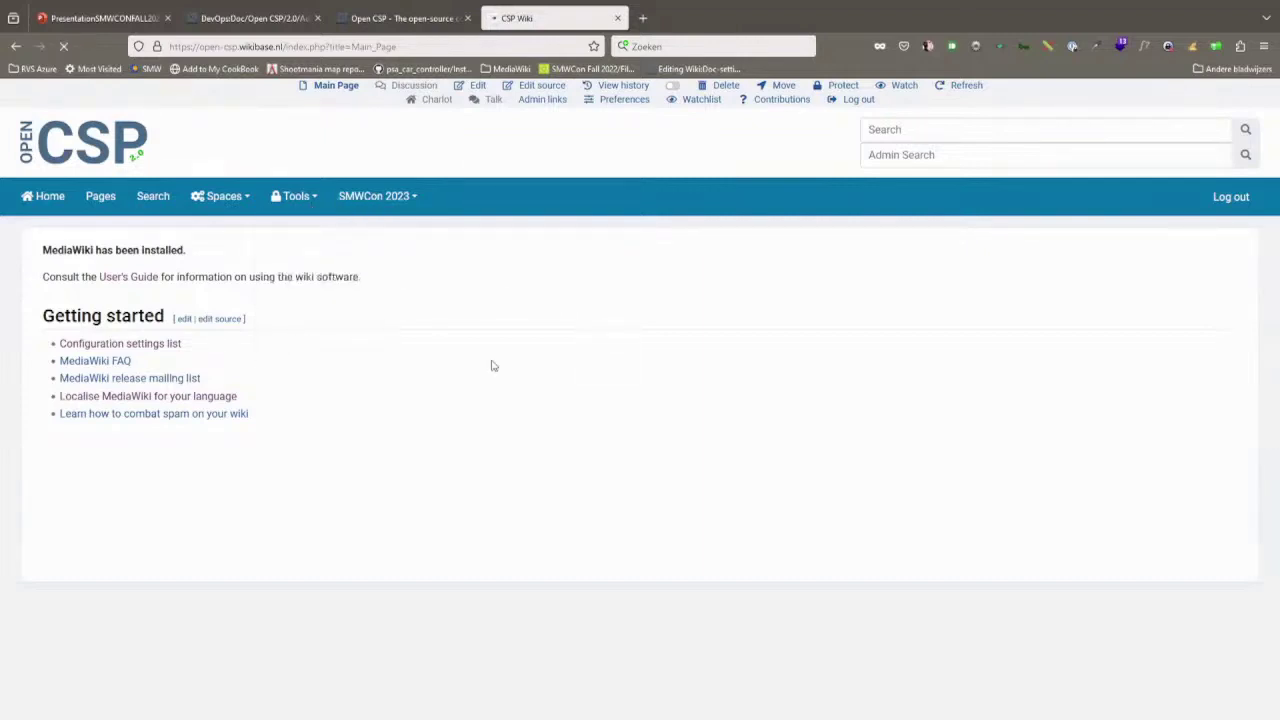
Step: Read through the Open CSP 2.0 welcome page, including its How to use and Customize sections
scroll(432, 371, down, 1)
scroll(432, 371, down, 1)
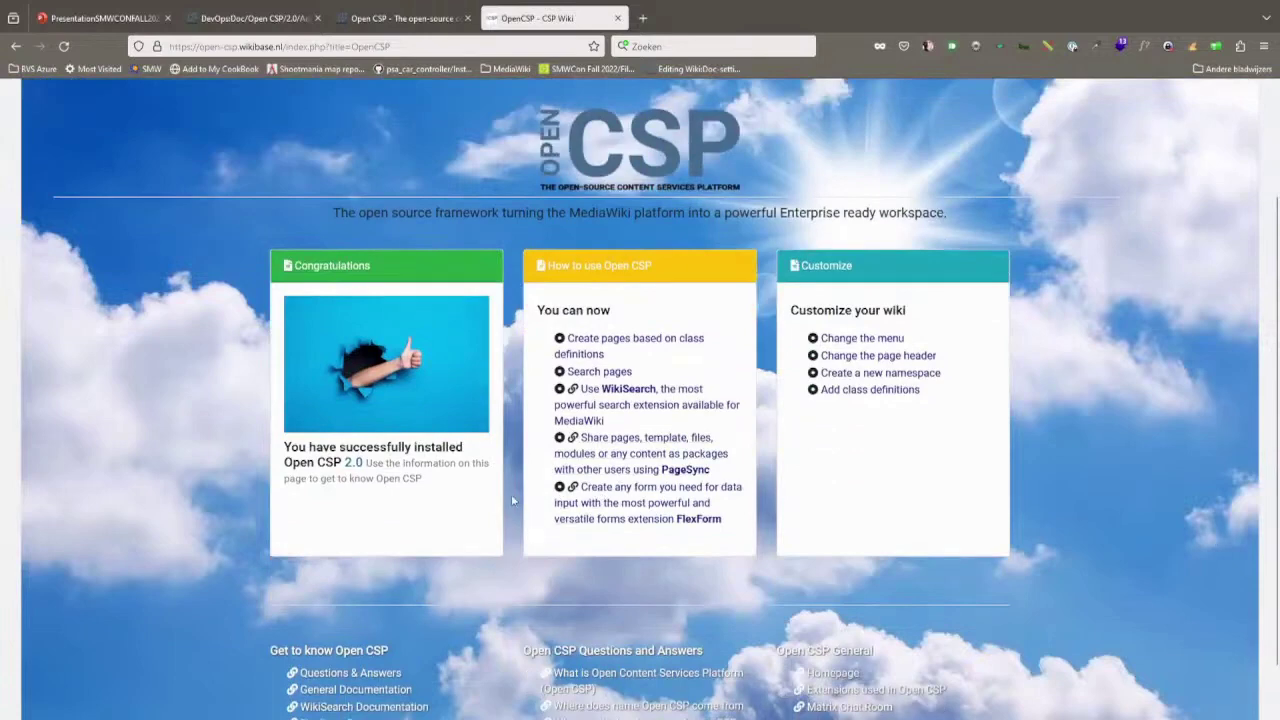
scroll(510, 494, down, 1)
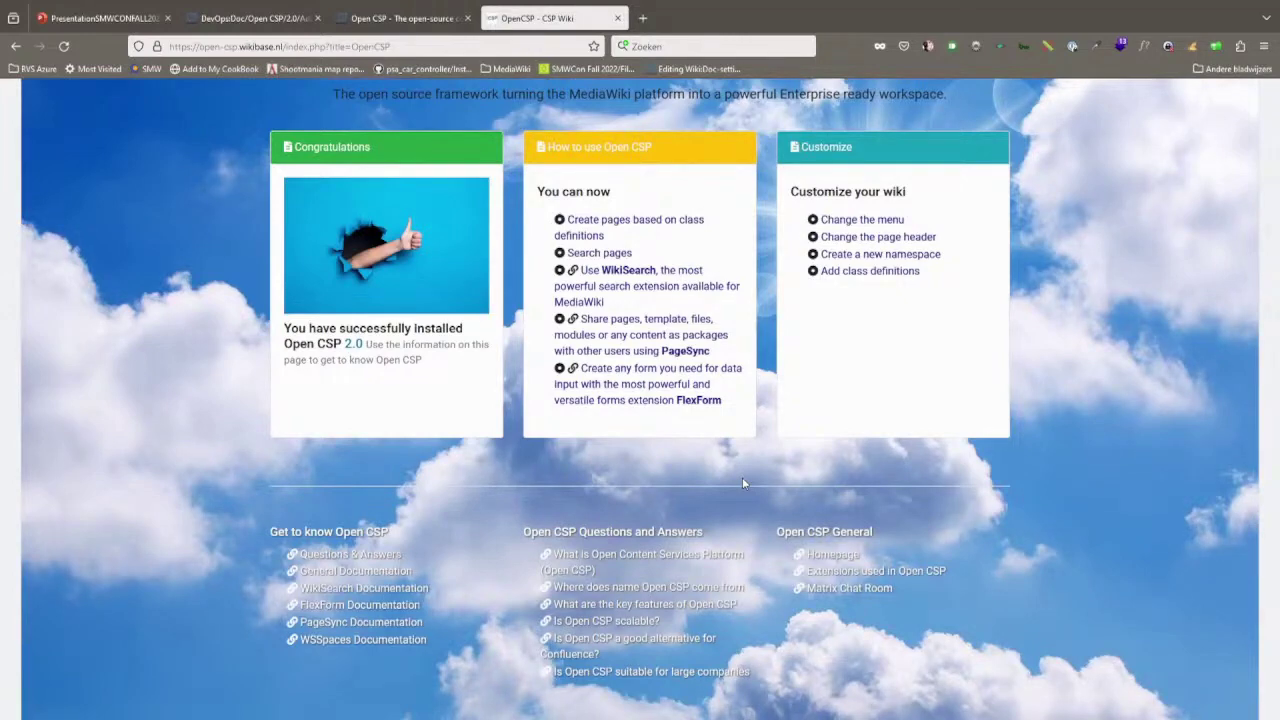
scroll(506, 245, up, 3)
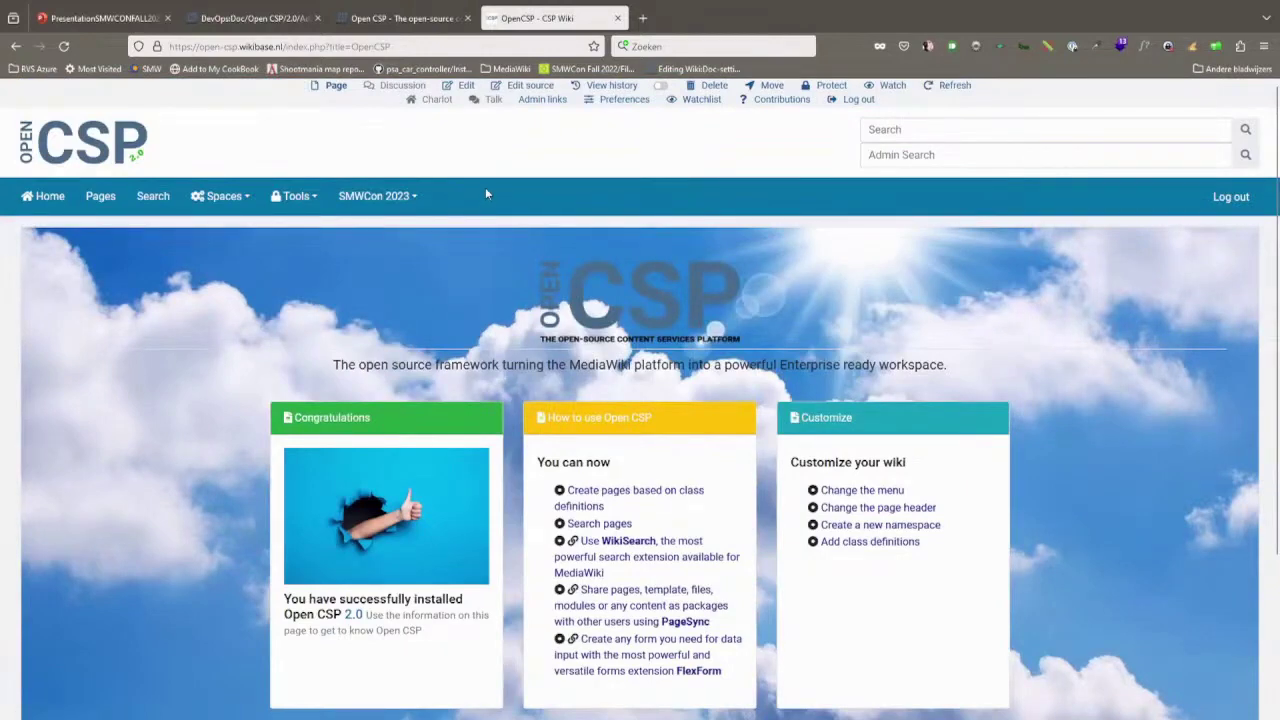
Step: In the documentation tab, go to the Open CSP home page and open the Steering committee page
click(254, 18)
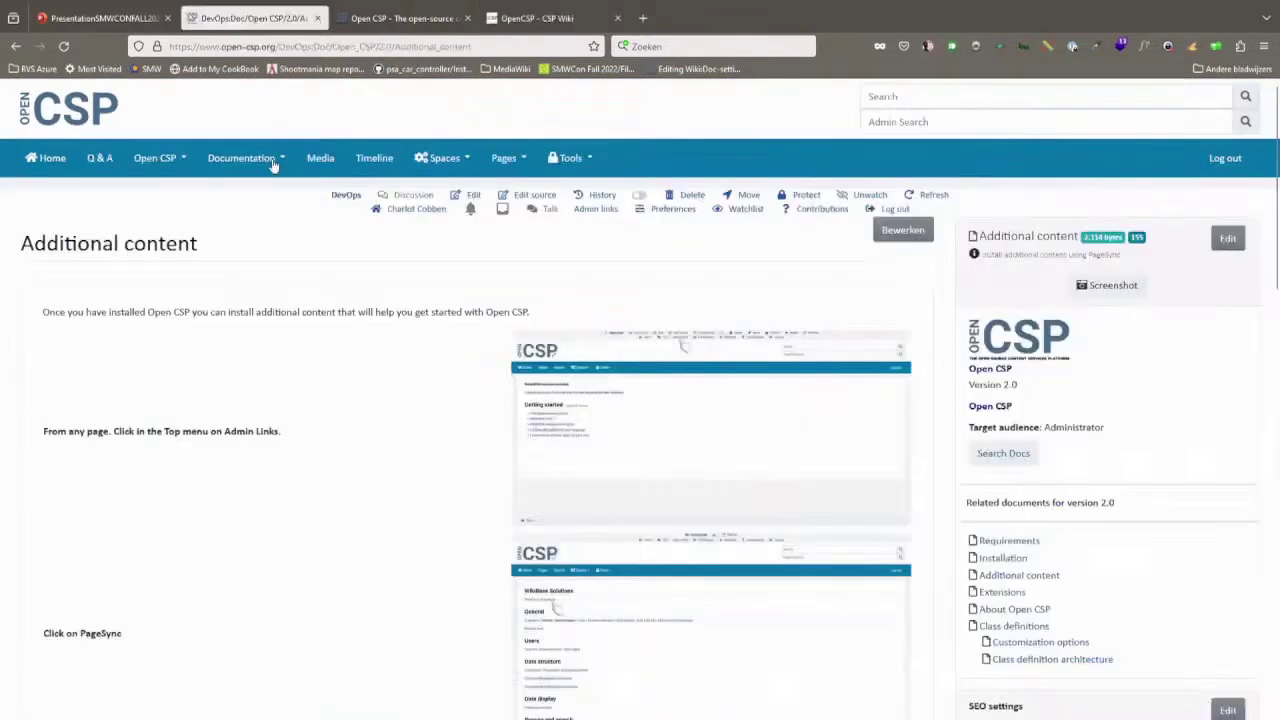
click(44, 160)
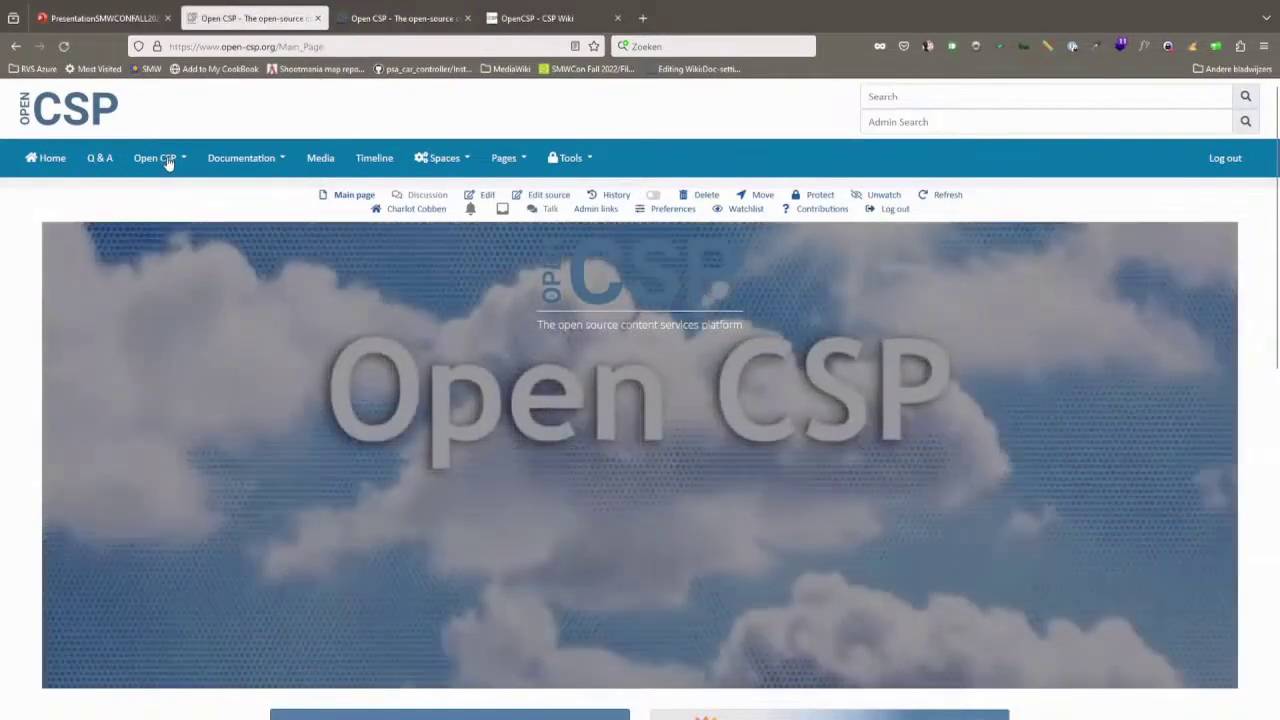
click(170, 165)
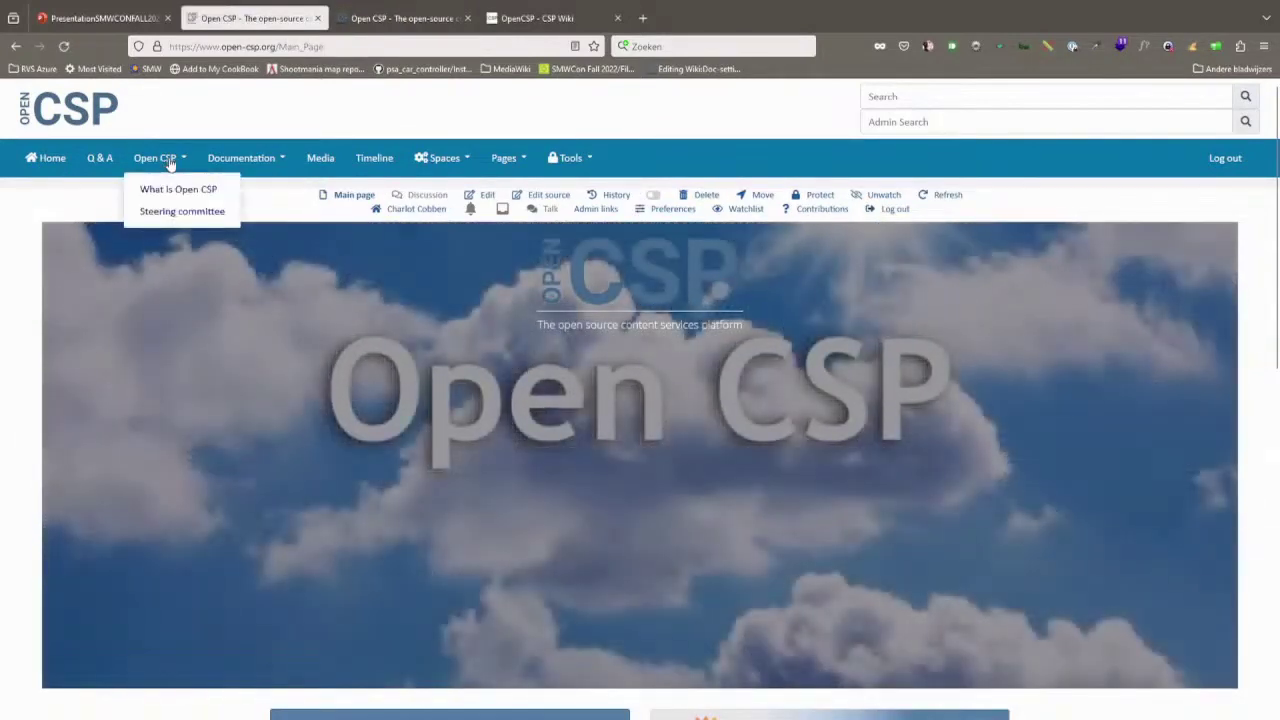
click(182, 211)
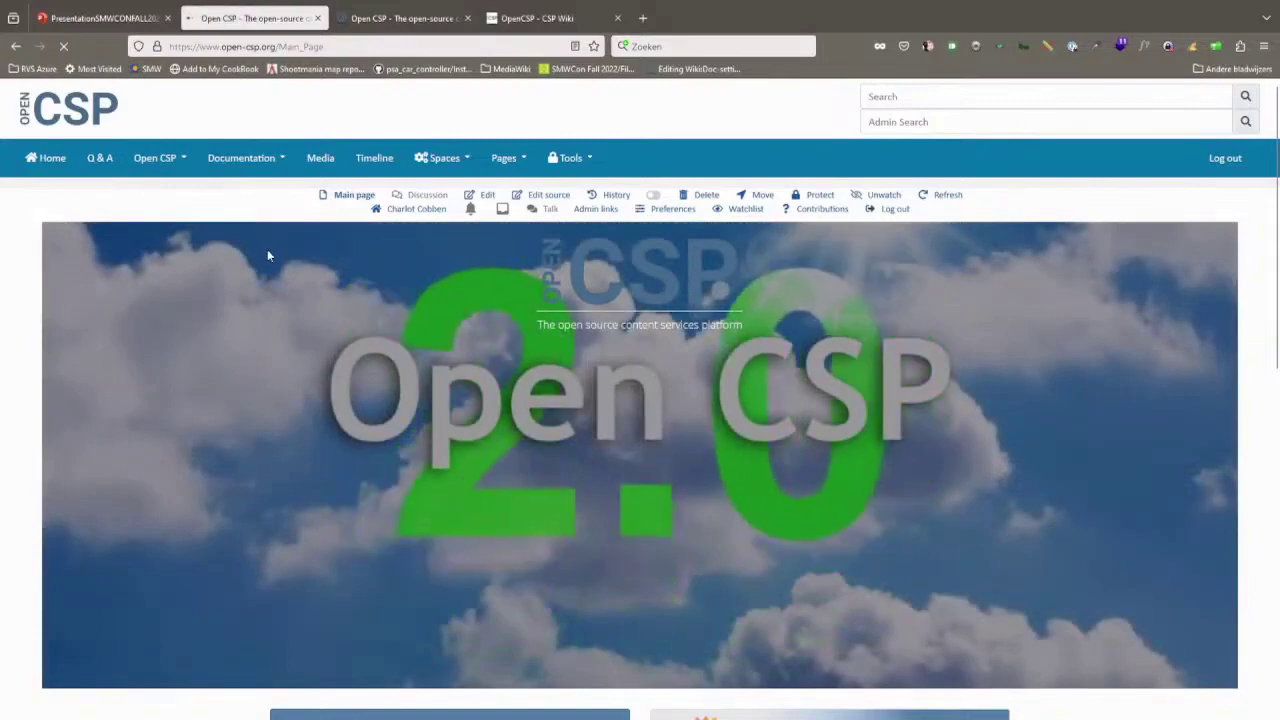
Step: Look over the Steering committee page, then return to the presentation slides
scroll(315, 252, down, 3)
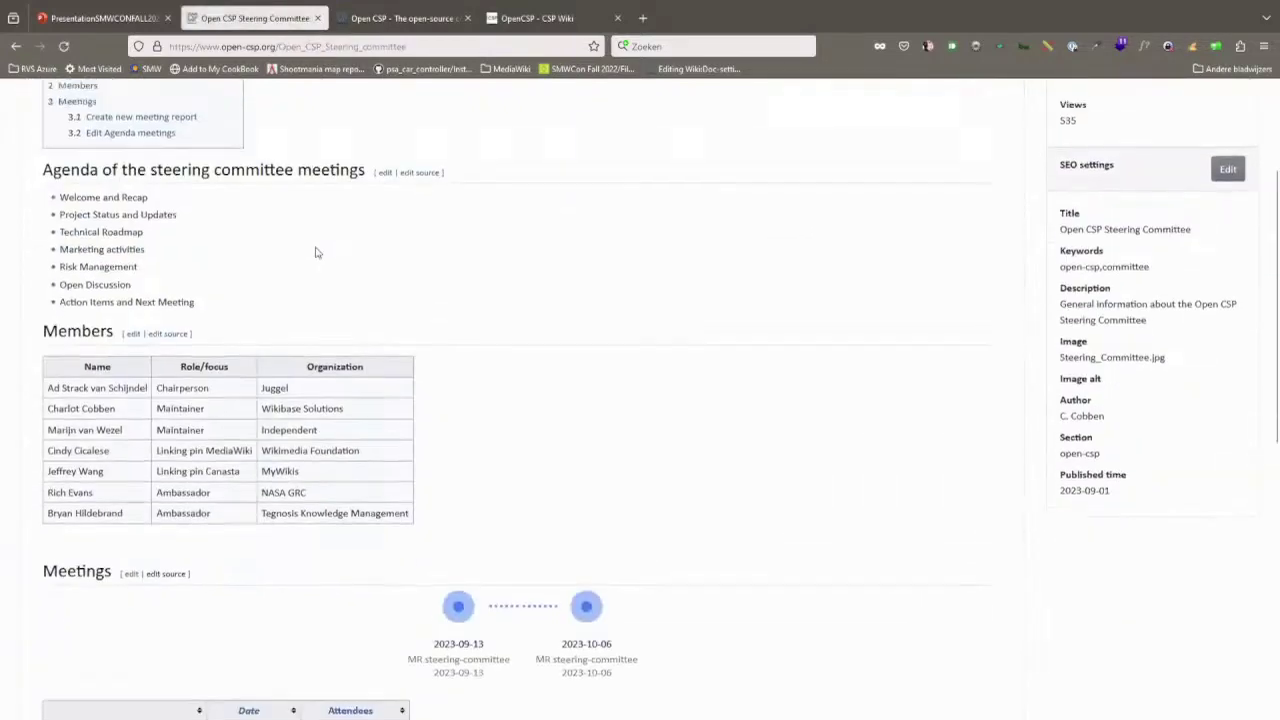
scroll(315, 252, up, 1)
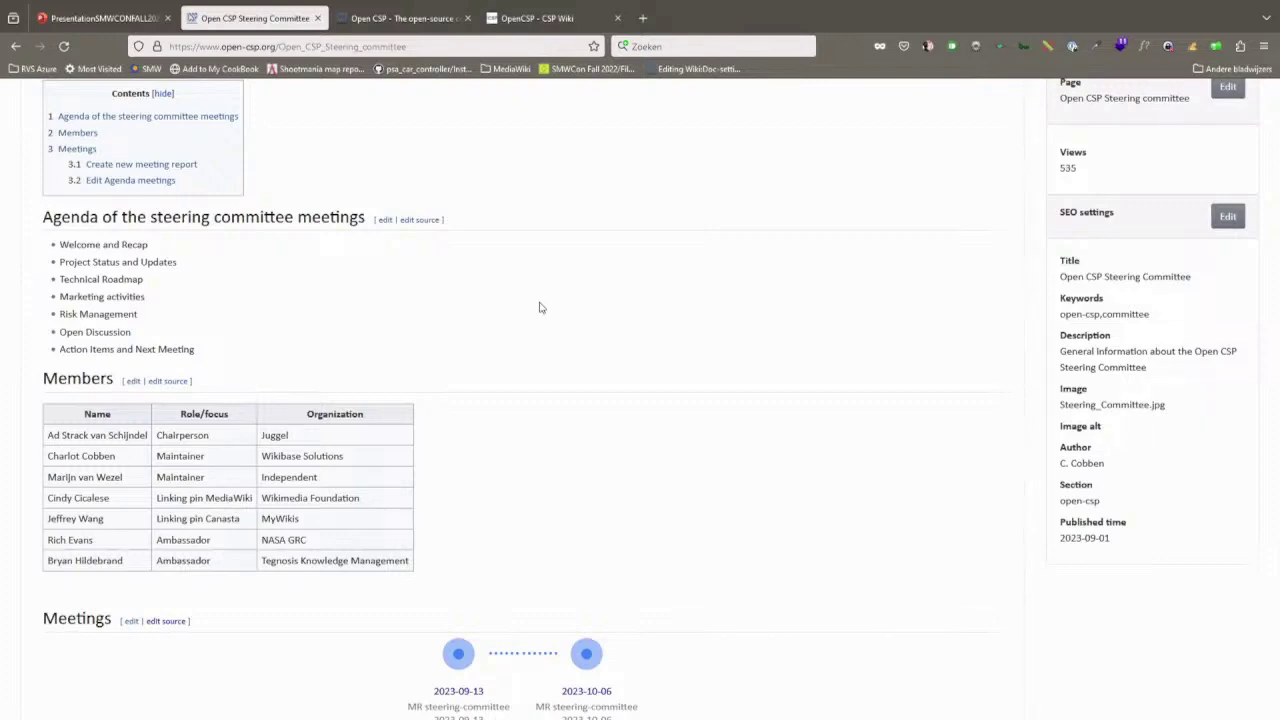
click(110, 22)
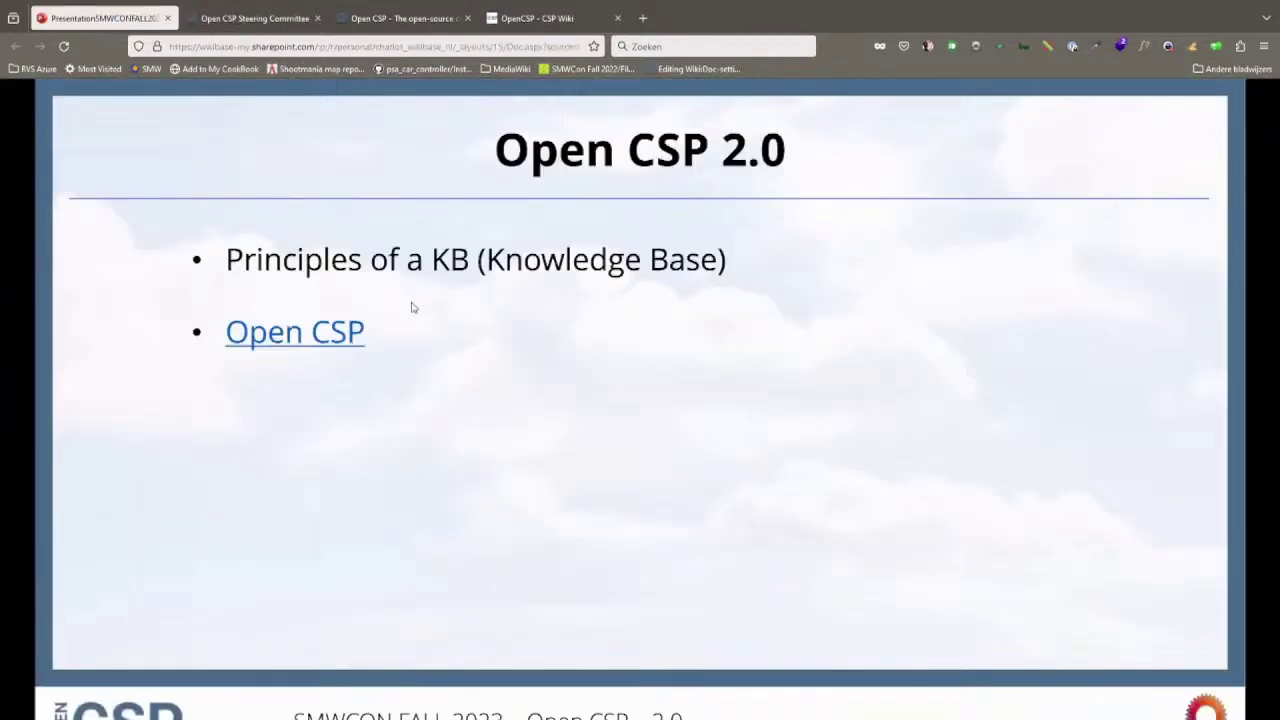